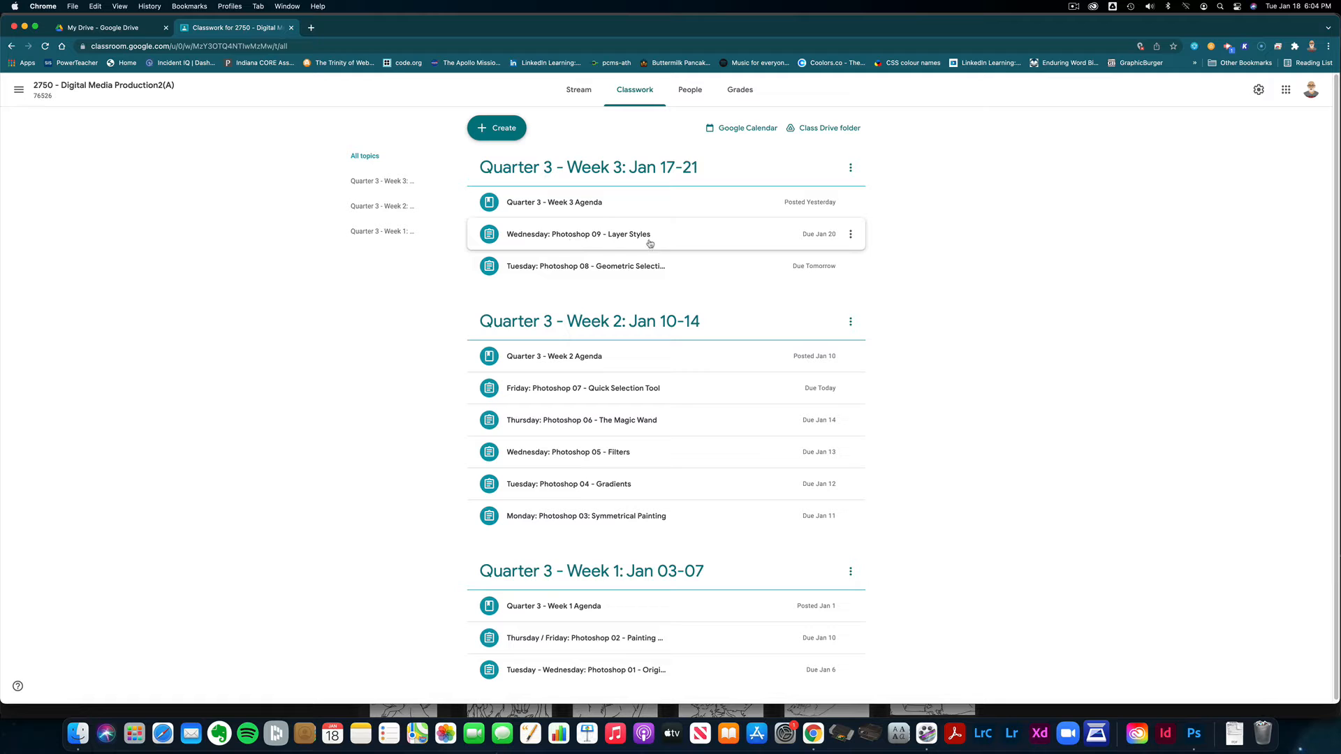
Step: Expand the Photoshop 09 - Layer Styles assignment and read its instructions in the 09-Ps-layer_styles PDF in Adobe Acrobat
{"action": "left_click", "coordinate": [646, 243]}
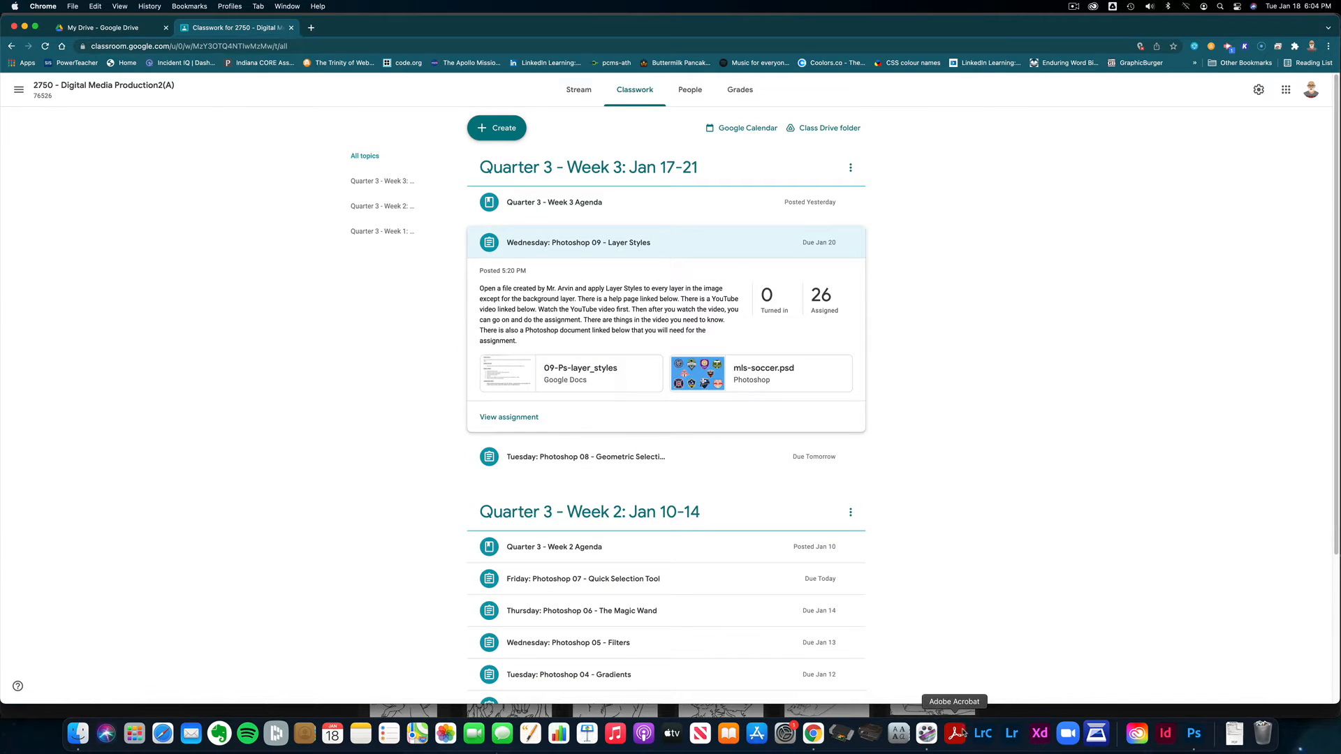
{"action": "left_click", "coordinate": [933, 711]}
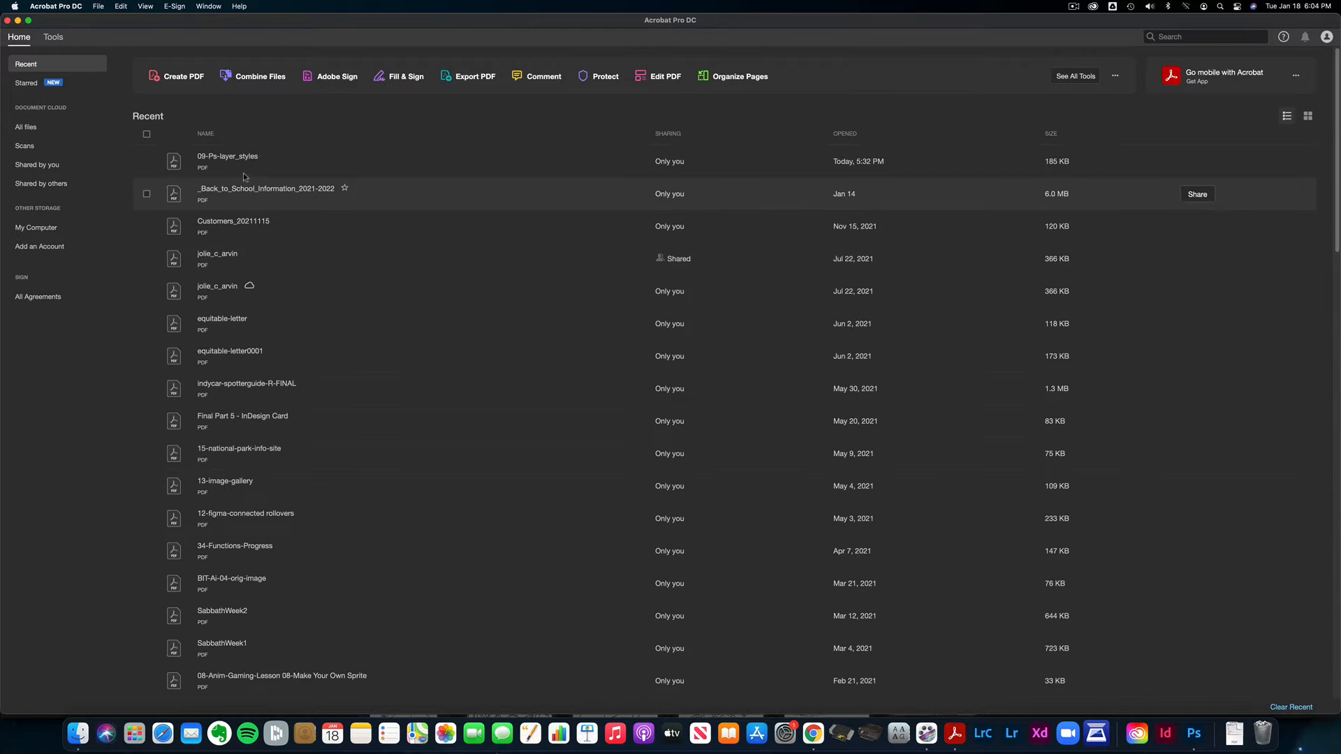
{"action": "double_click", "coordinate": [246, 168]}
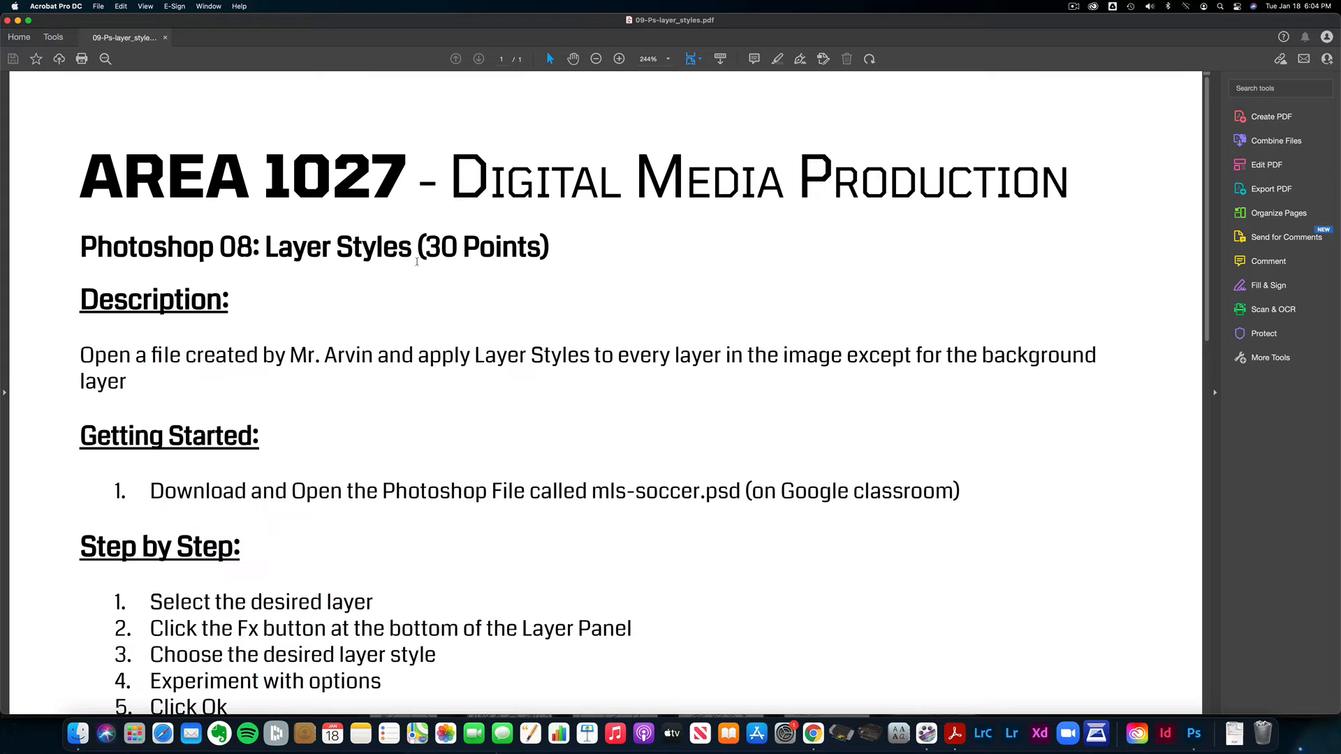
{"action": "scroll", "coordinate": [433, 454], "scroll_direction": "down", "scroll_amount": 2}
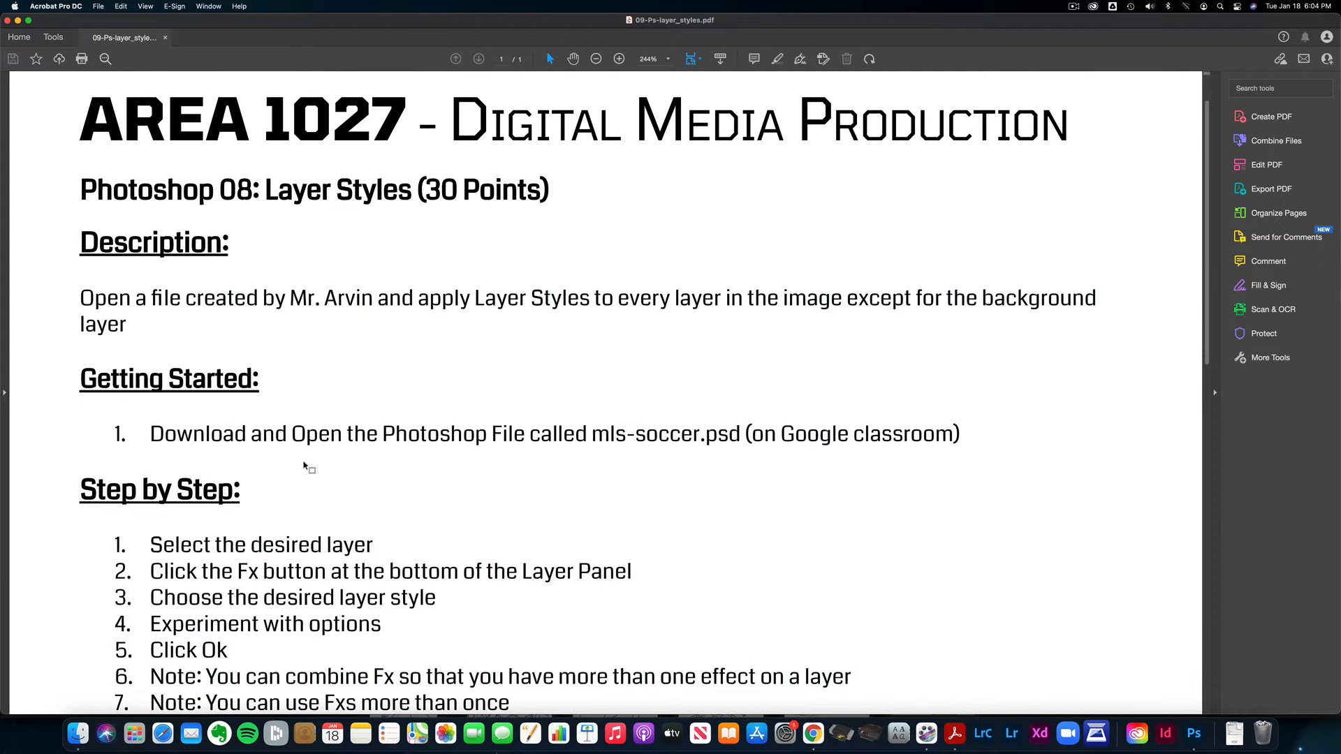
{"action": "left_click_drag", "start_coordinate": [188, 433], "coordinate": [458, 448]}
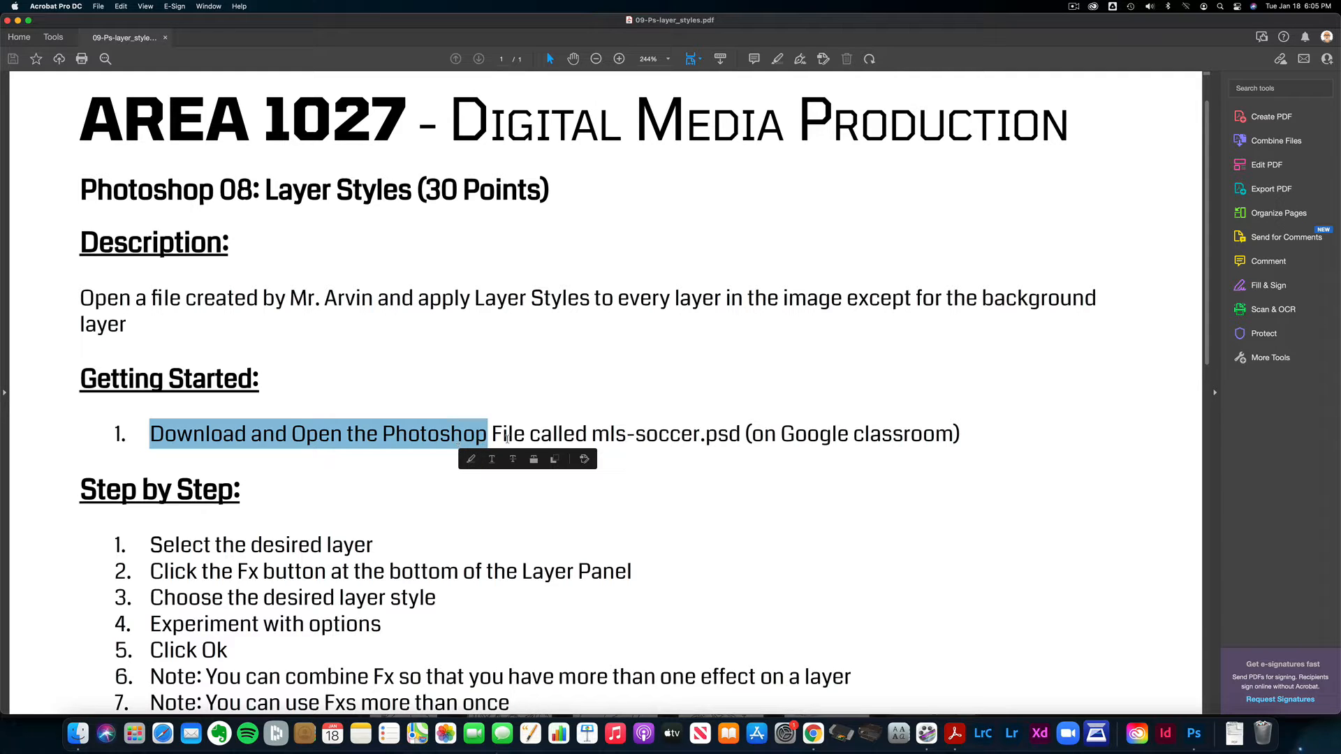
{"action": "left_click_drag", "start_coordinate": [592, 432], "coordinate": [746, 438]}
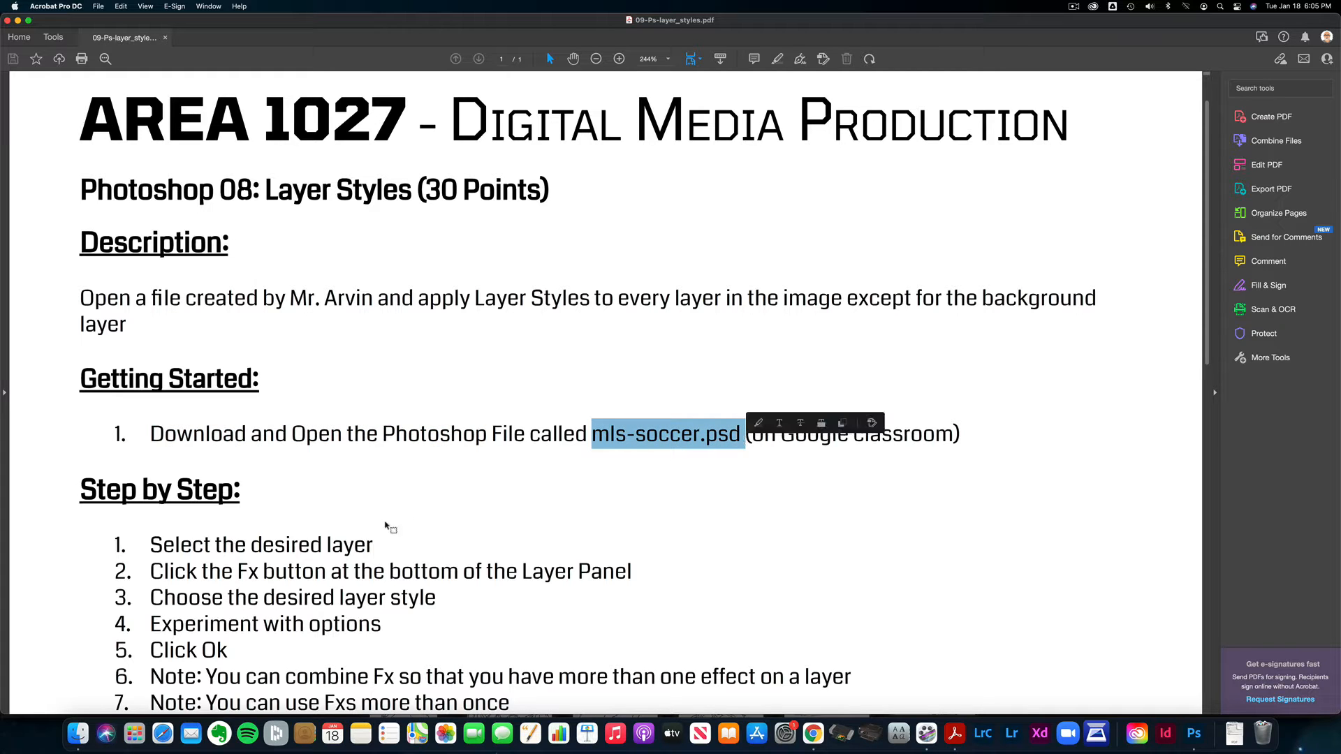
{"action": "scroll", "coordinate": [366, 577], "scroll_direction": "down", "scroll_amount": 5}
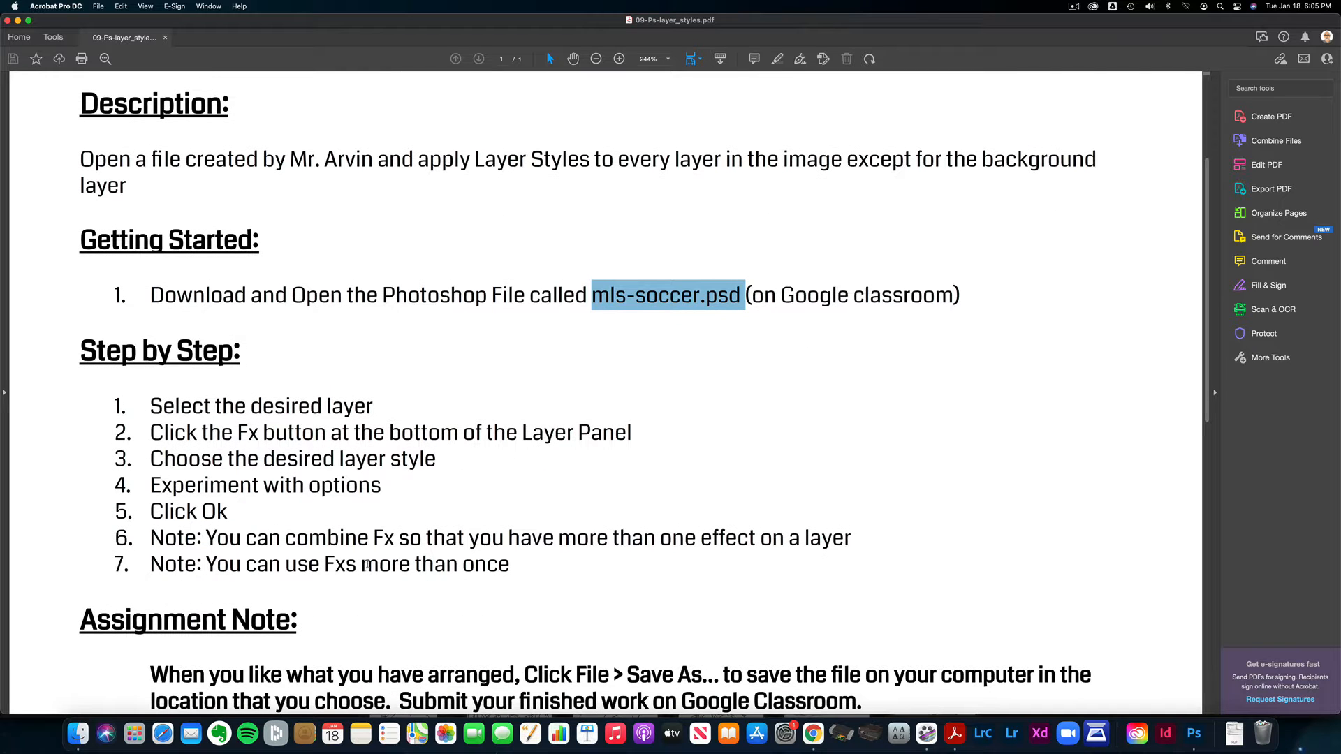
Step: Switch back to Chrome and download the assignment's mls-soccer.psd attachment after opening it in a new window
{"action": "key", "text": "super+Tab"}
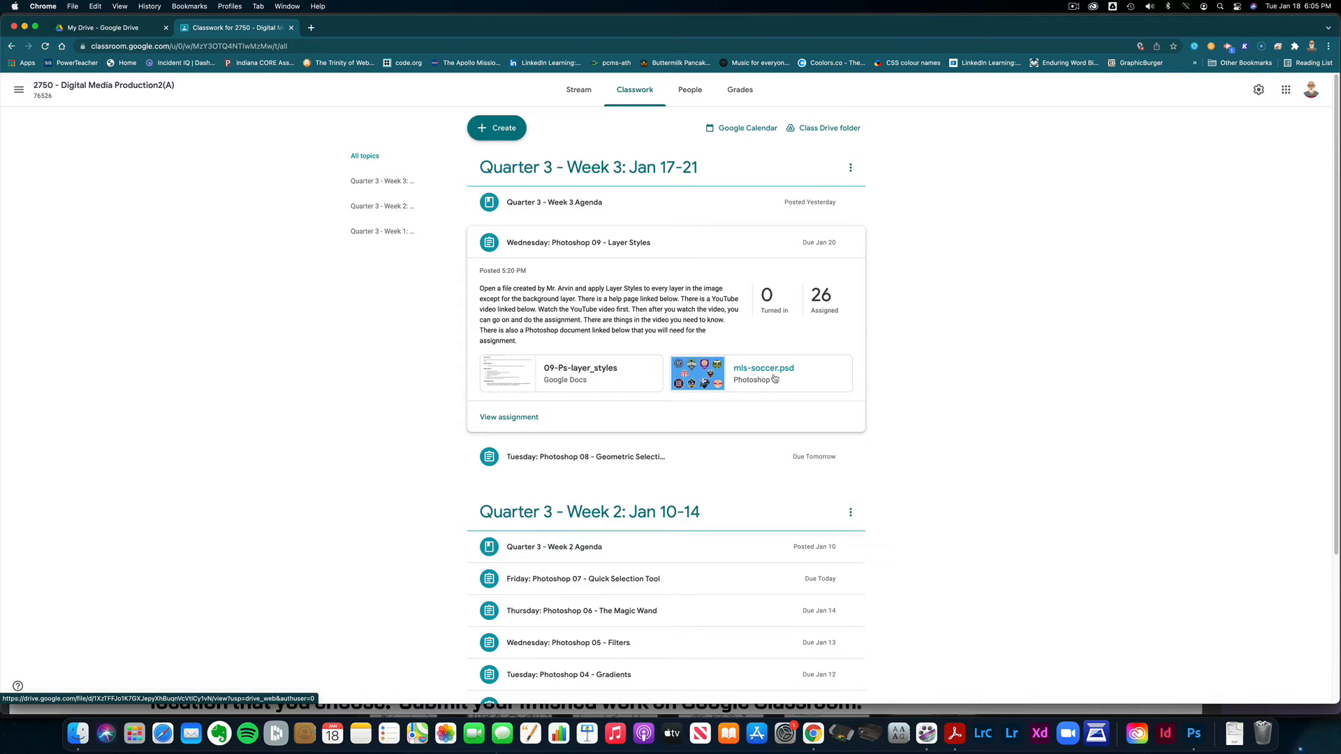
{"action": "left_click", "coordinate": [774, 378]}
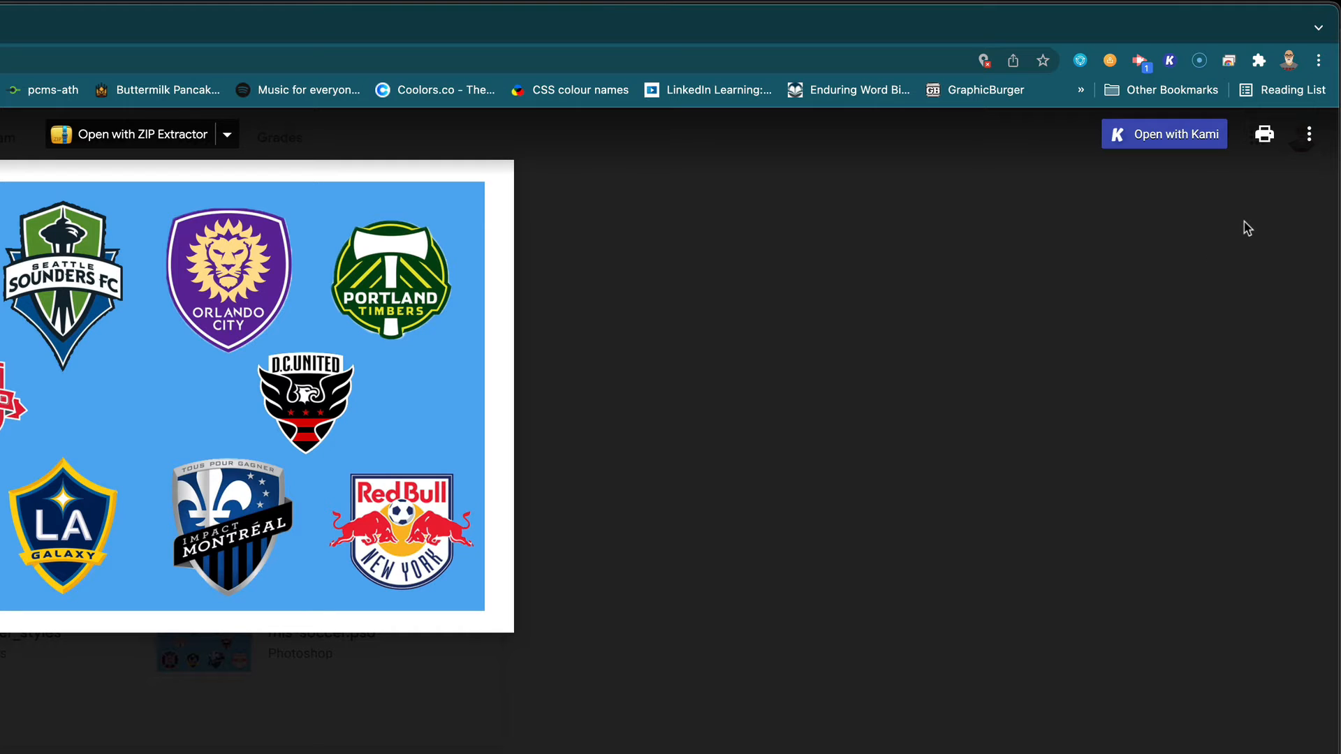
{"action": "left_click", "coordinate": [1311, 139]}
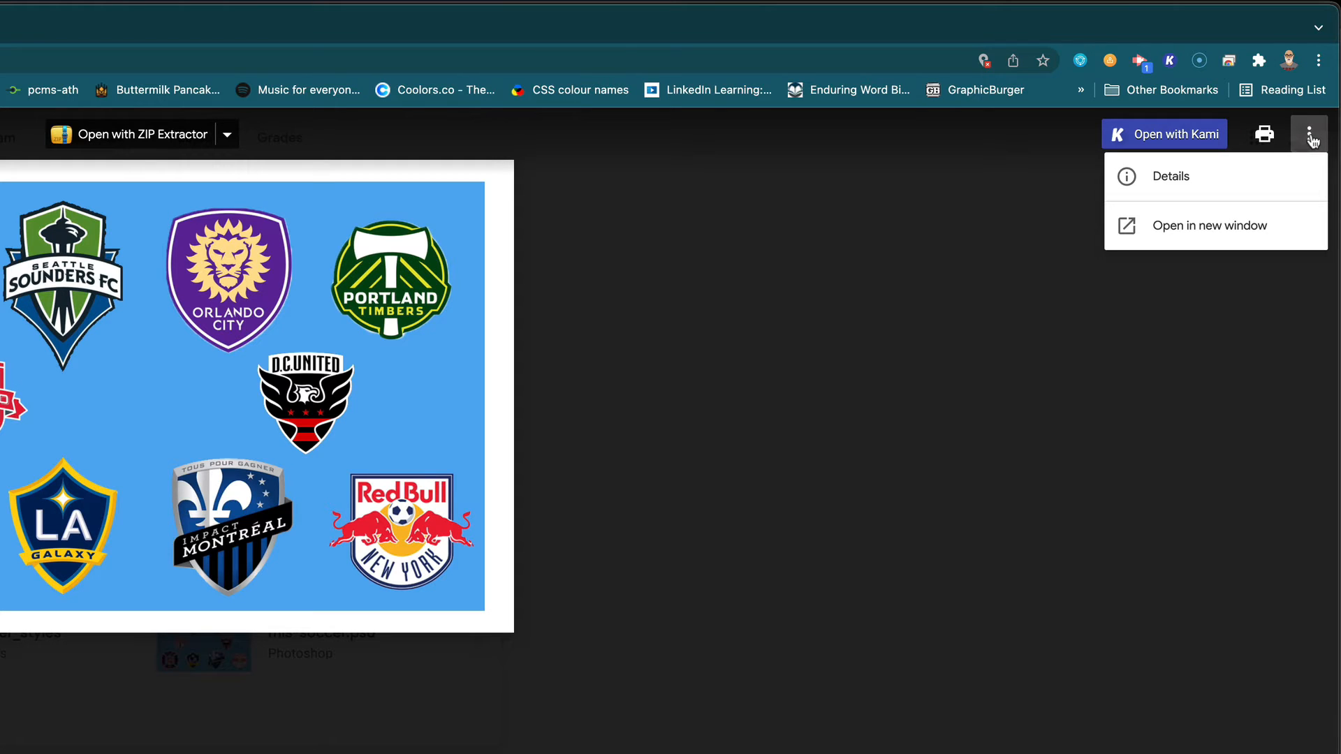
{"action": "left_click", "coordinate": [1241, 233]}
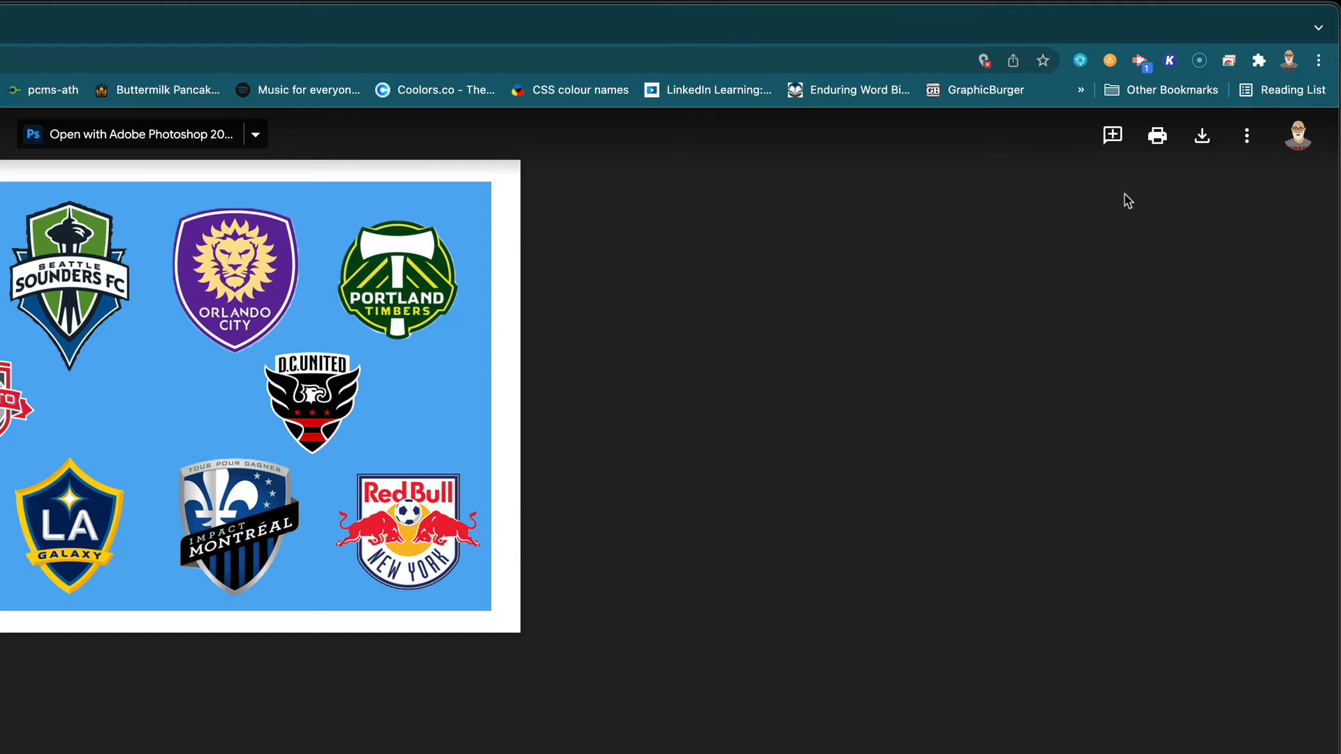
{"action": "left_click", "coordinate": [1202, 145]}
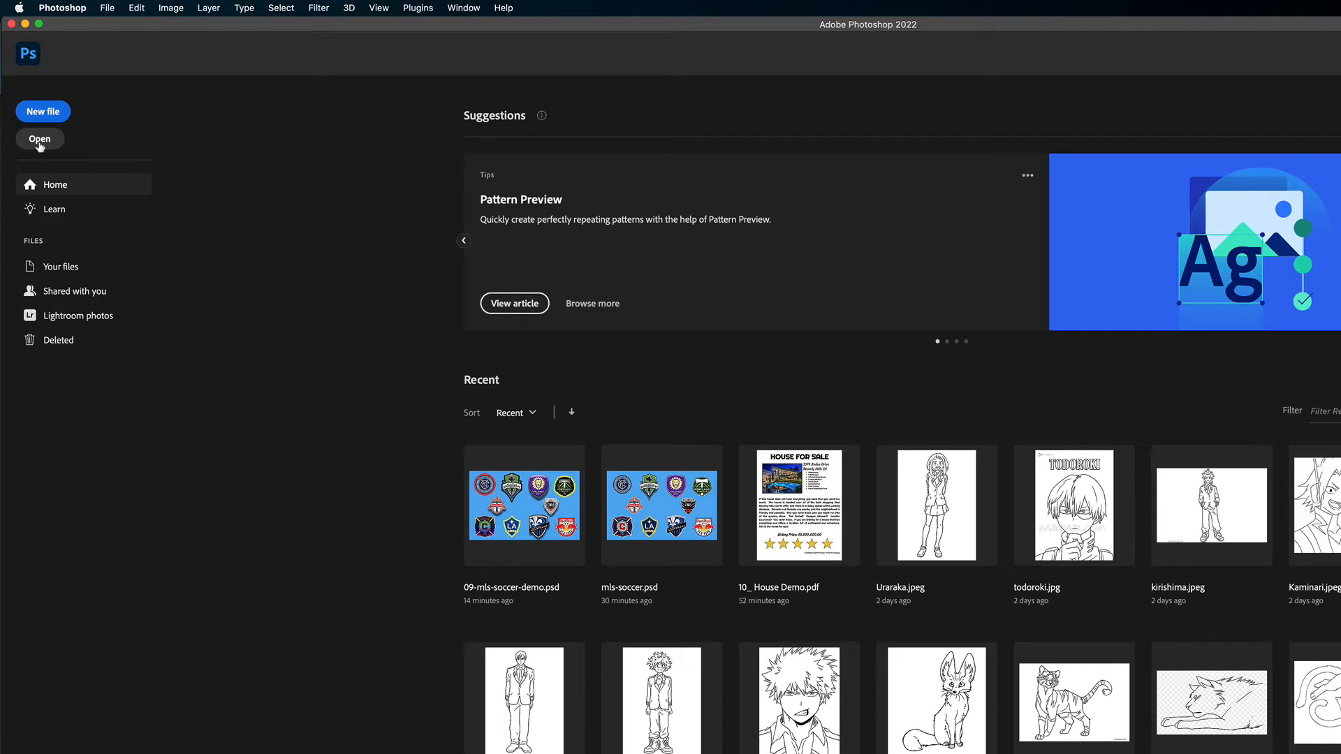
Step: In Photoshop, open mls-soccer.psd from the Downloads folder, sorting the files by date modified to find it
{"action": "left_click", "coordinate": [107, 8]}
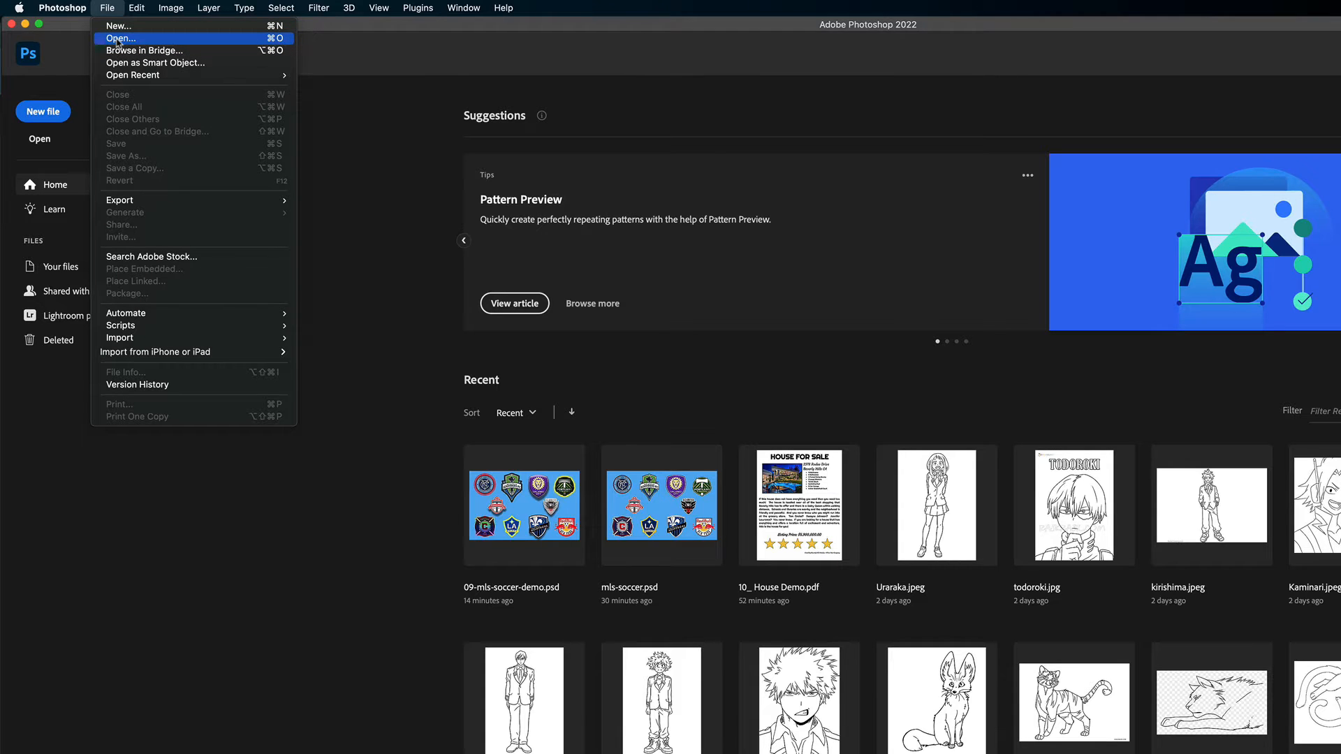
{"action": "left_click", "coordinate": [116, 39]}
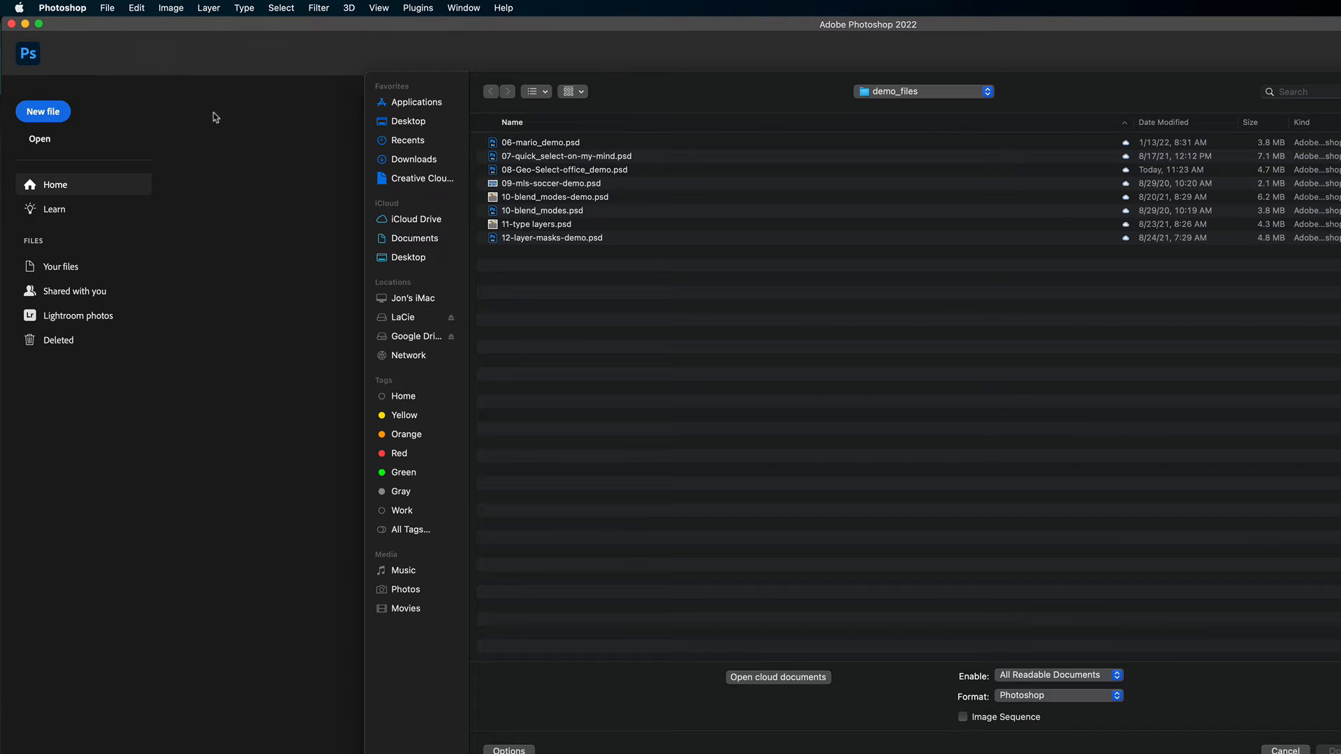
{"action": "left_click", "coordinate": [415, 162]}
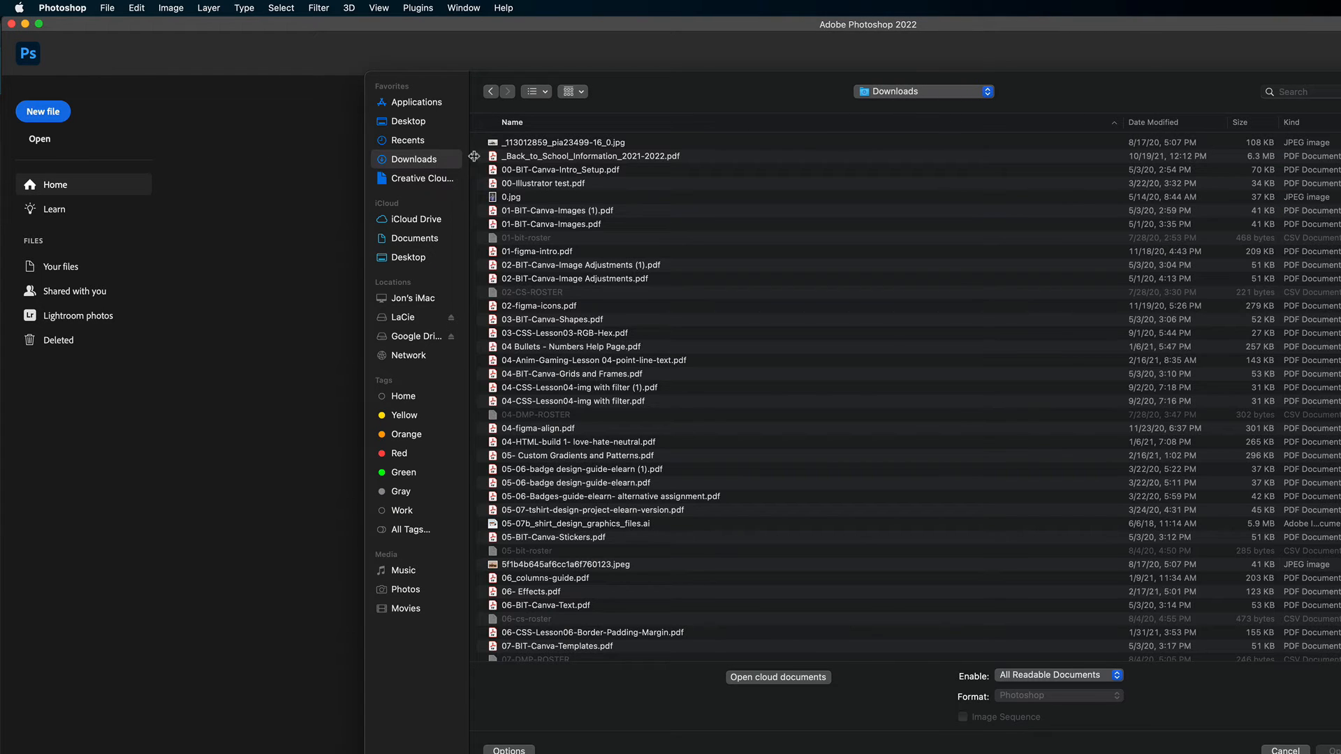
{"action": "left_click", "coordinate": [524, 125]}
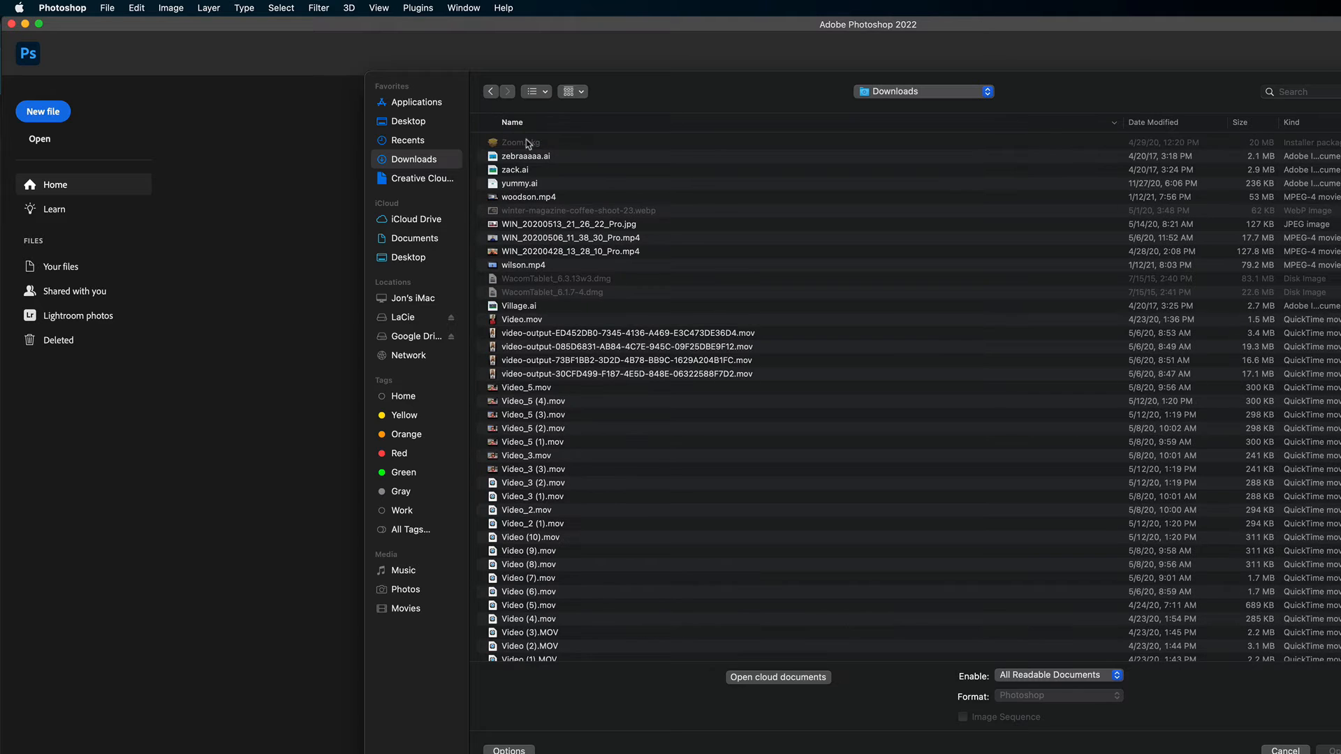
{"action": "left_click", "coordinate": [520, 127]}
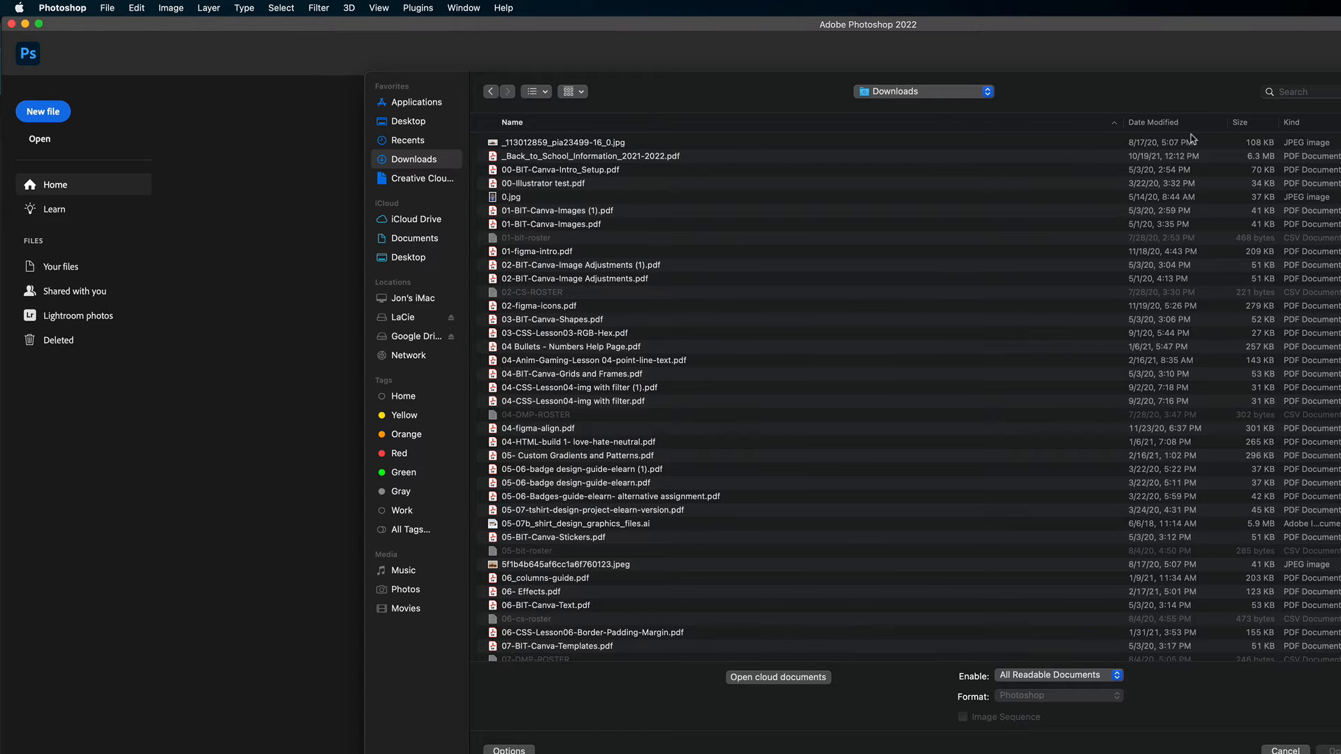
{"action": "left_click", "coordinate": [1162, 126]}
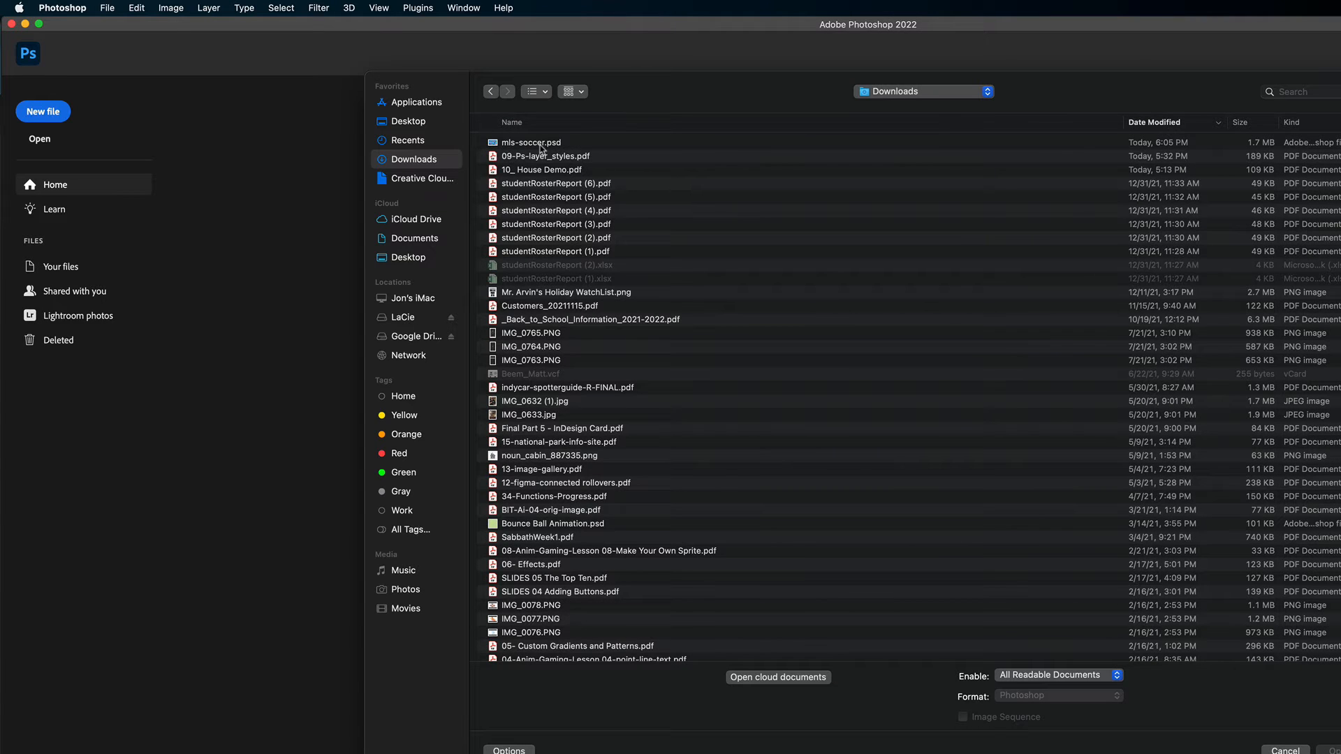
{"action": "left_click", "coordinate": [541, 146]}
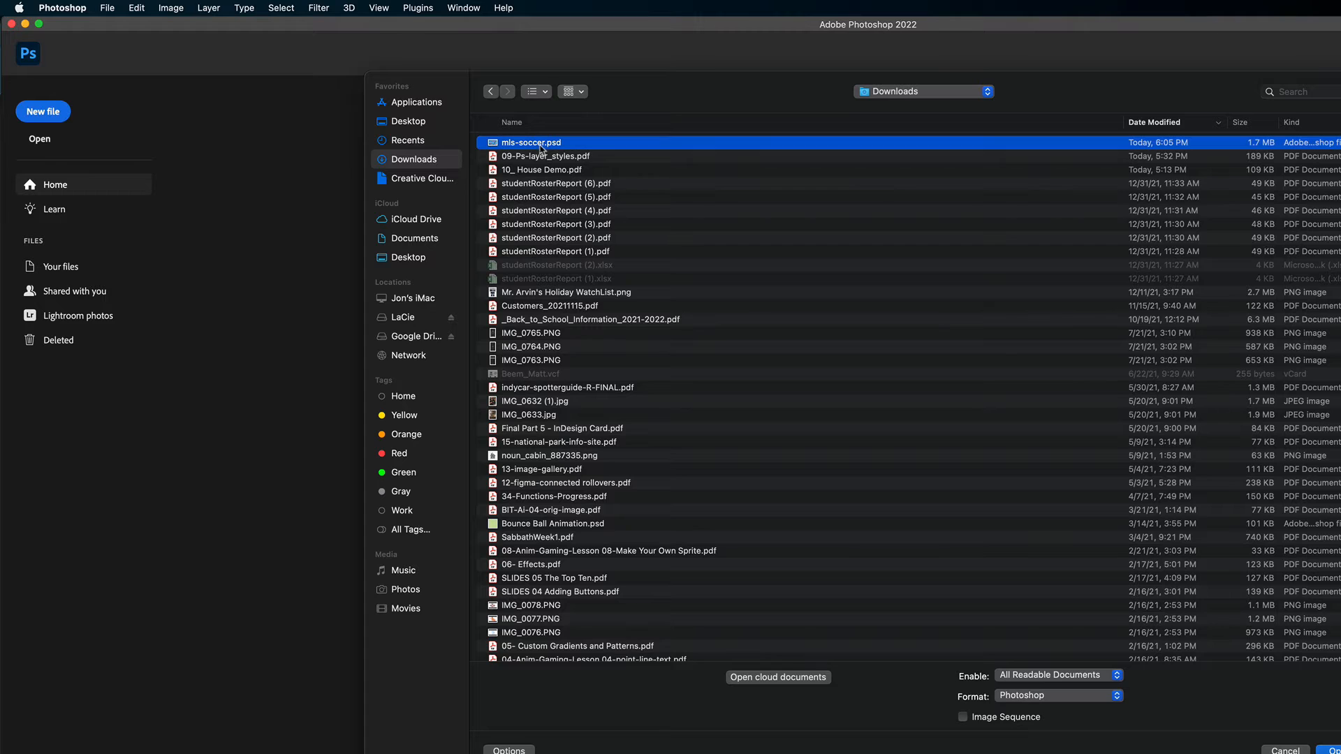
{"action": "left_click", "coordinate": [1330, 750]}
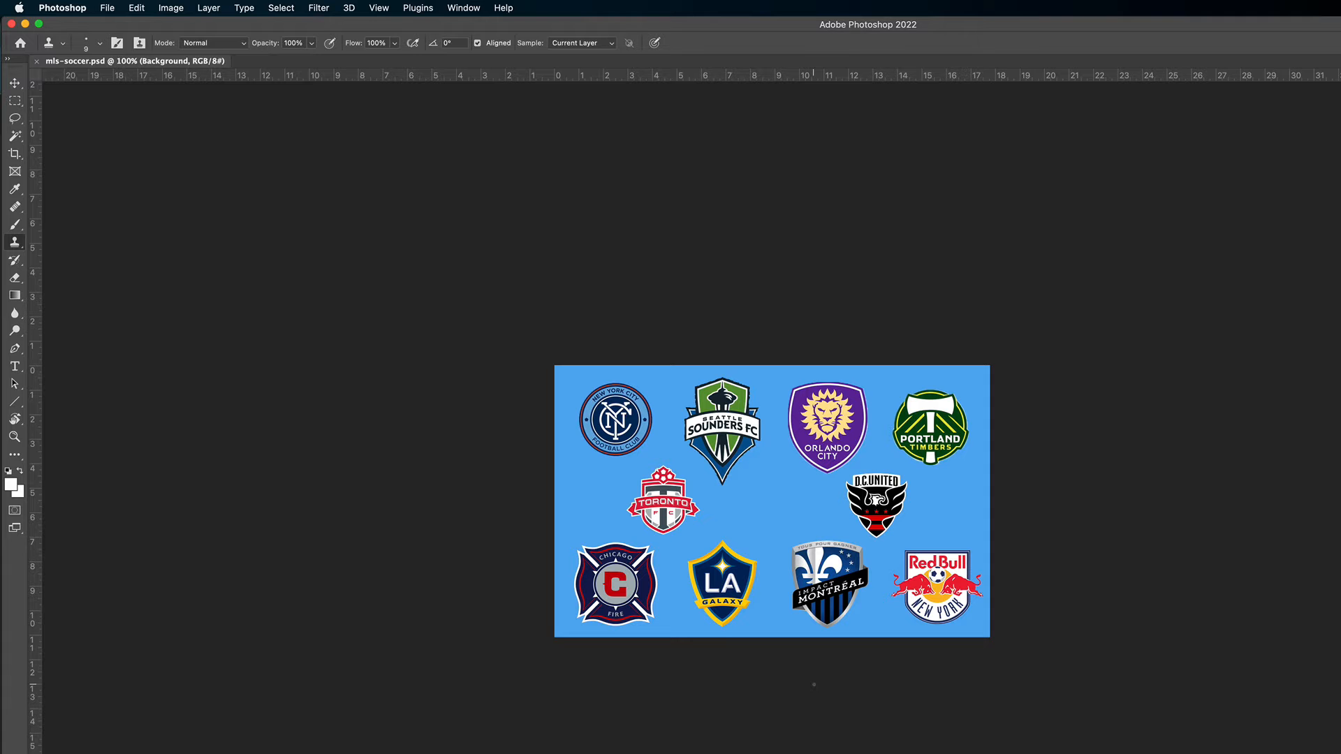
Step: Examine the document's team logo layers one by one, from nyc-fc up to toronto
{"action": "key", "text": "super+0"}
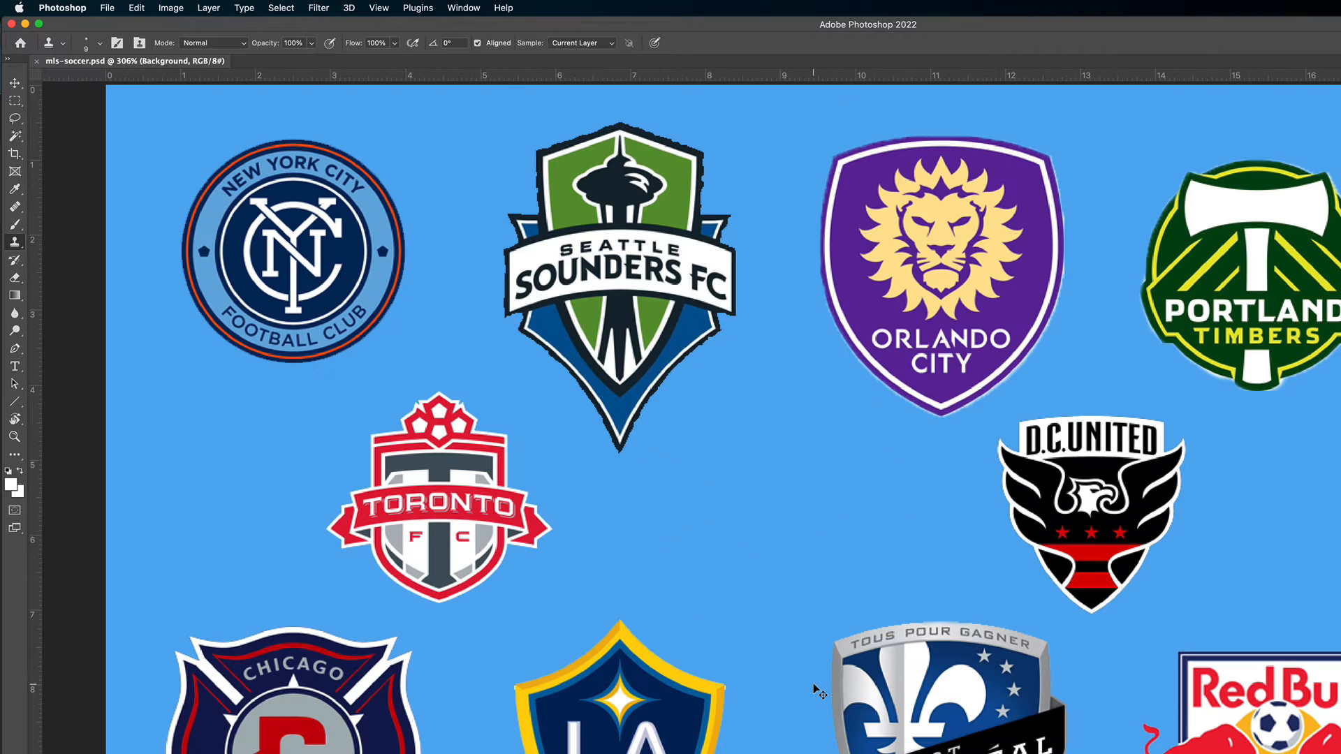
{"action": "key", "text": "super+minus"}
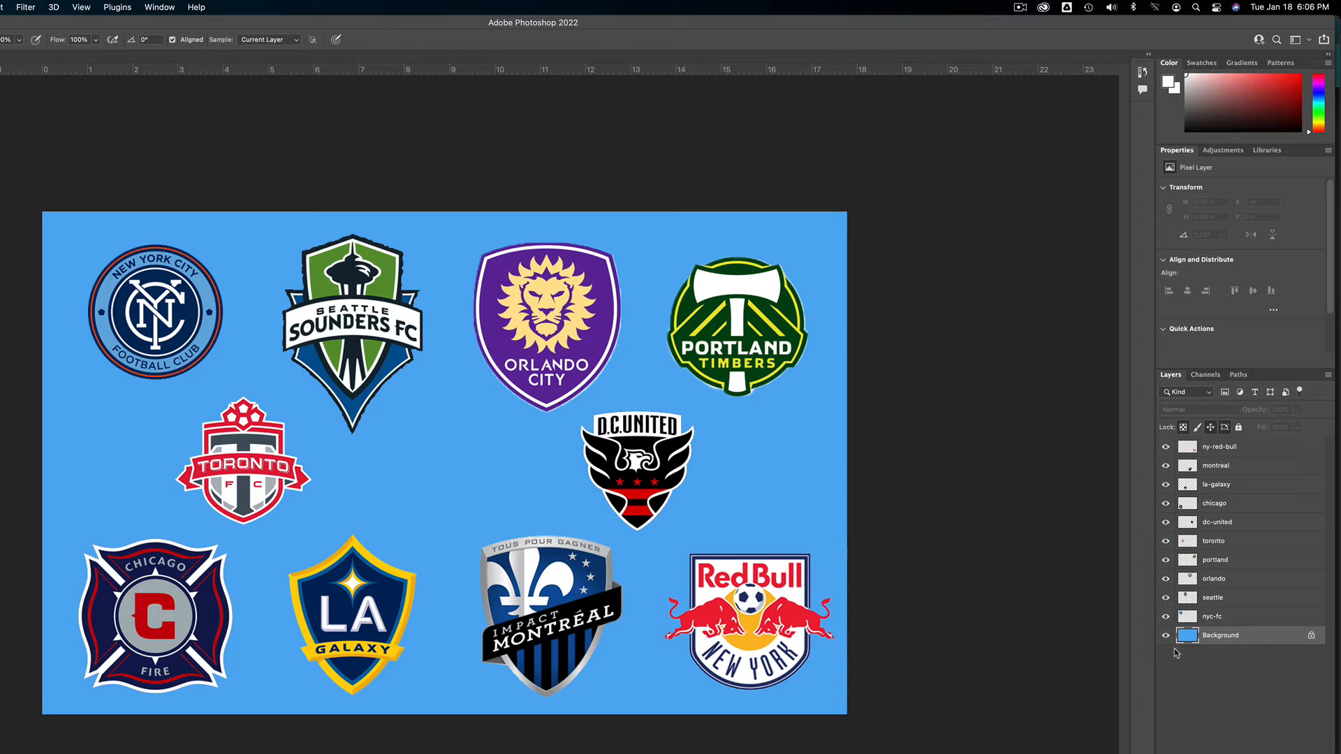
{"action": "left_click", "coordinate": [1218, 617]}
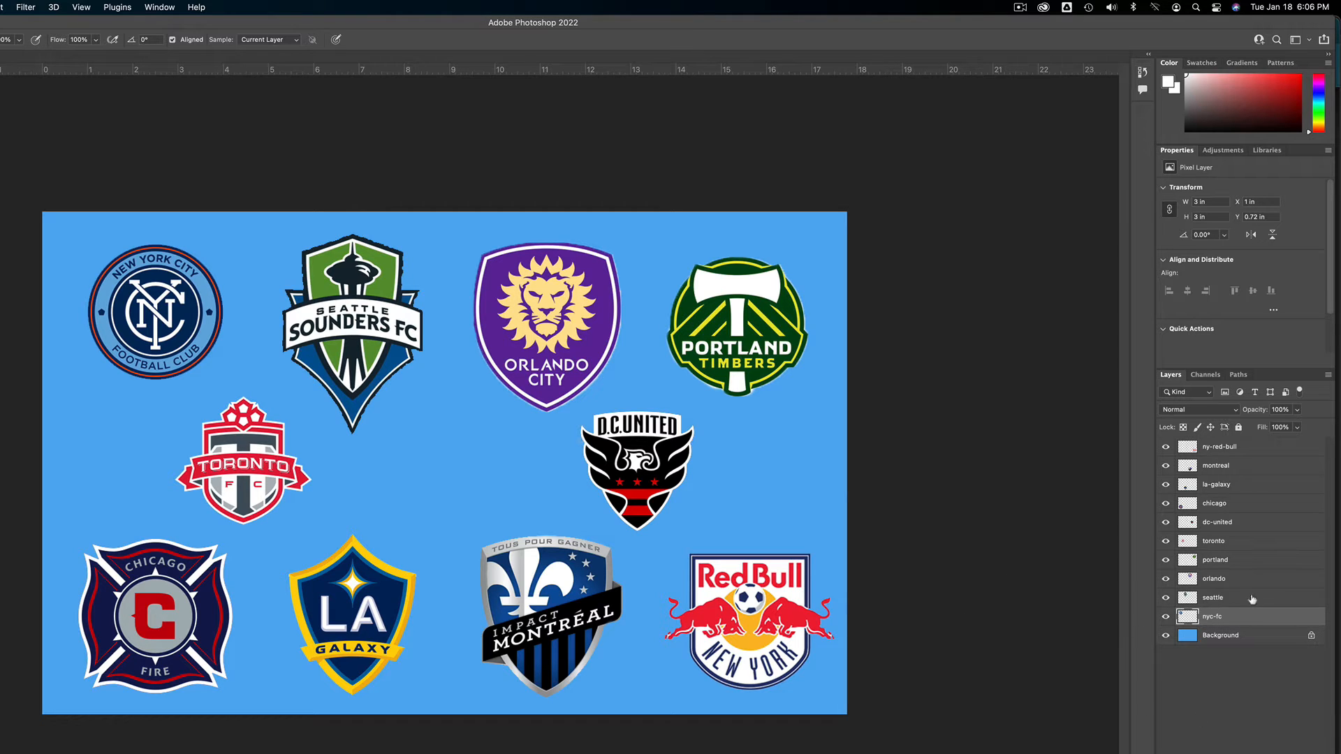
{"action": "left_click", "coordinate": [1223, 599]}
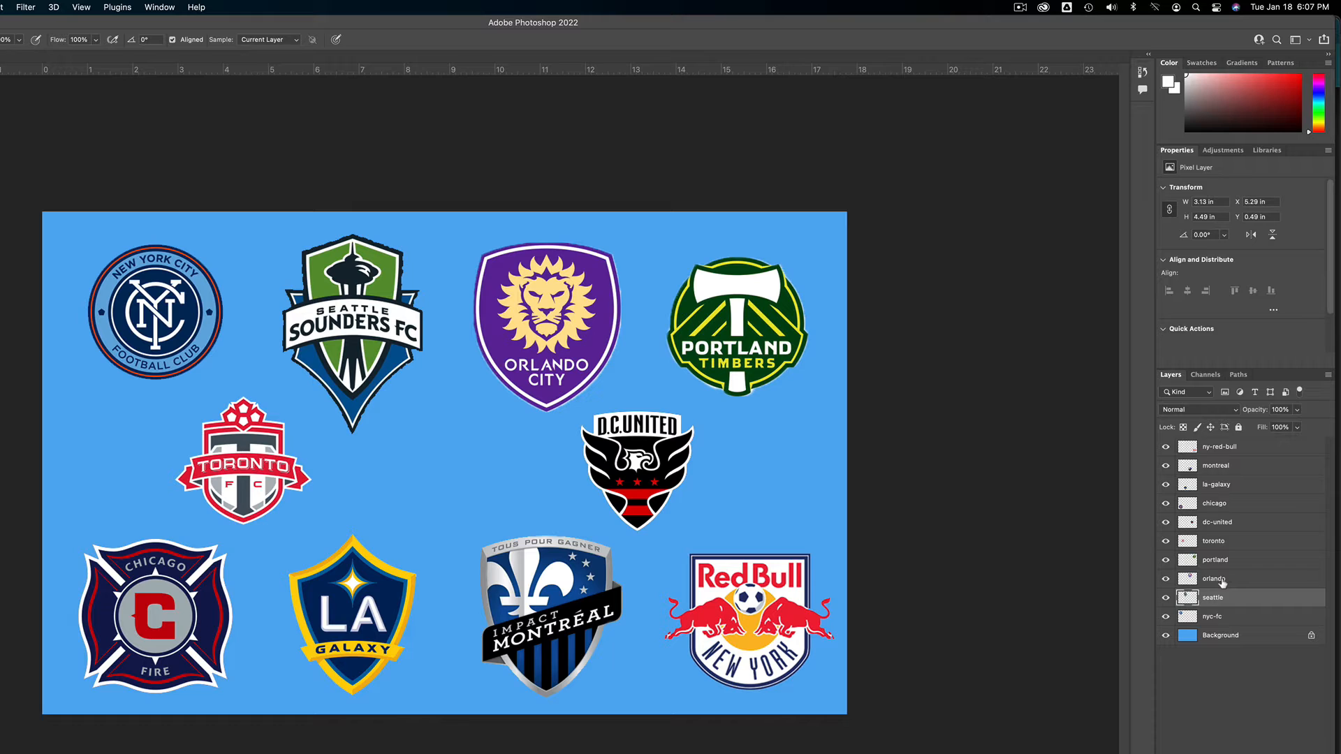
{"action": "left_click", "coordinate": [1222, 582]}
{"action": "left_click", "coordinate": [1218, 562]}
{"action": "left_click", "coordinate": [1216, 544]}
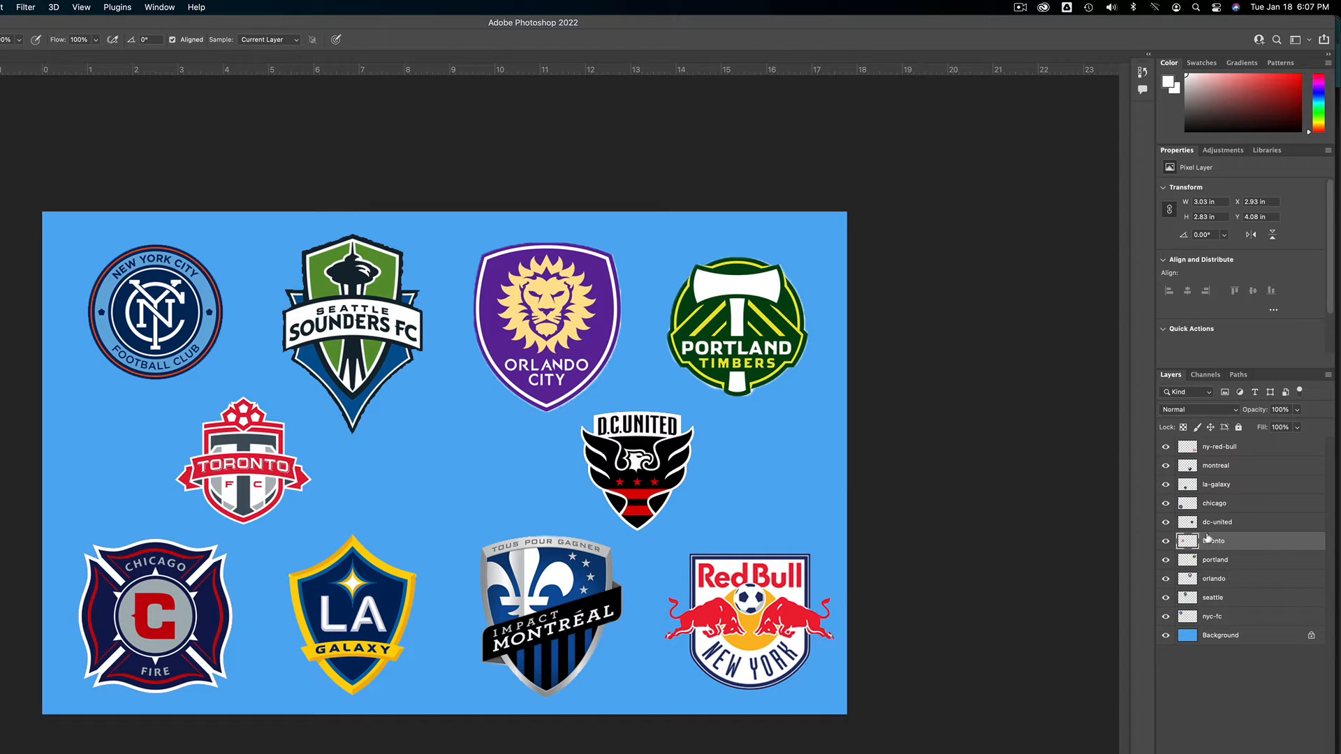
Step: Add a Drop Shadow style to the nyc-fc layer and move the Layer Style dialog clear of its logo
{"action": "left_click", "coordinate": [1215, 618]}
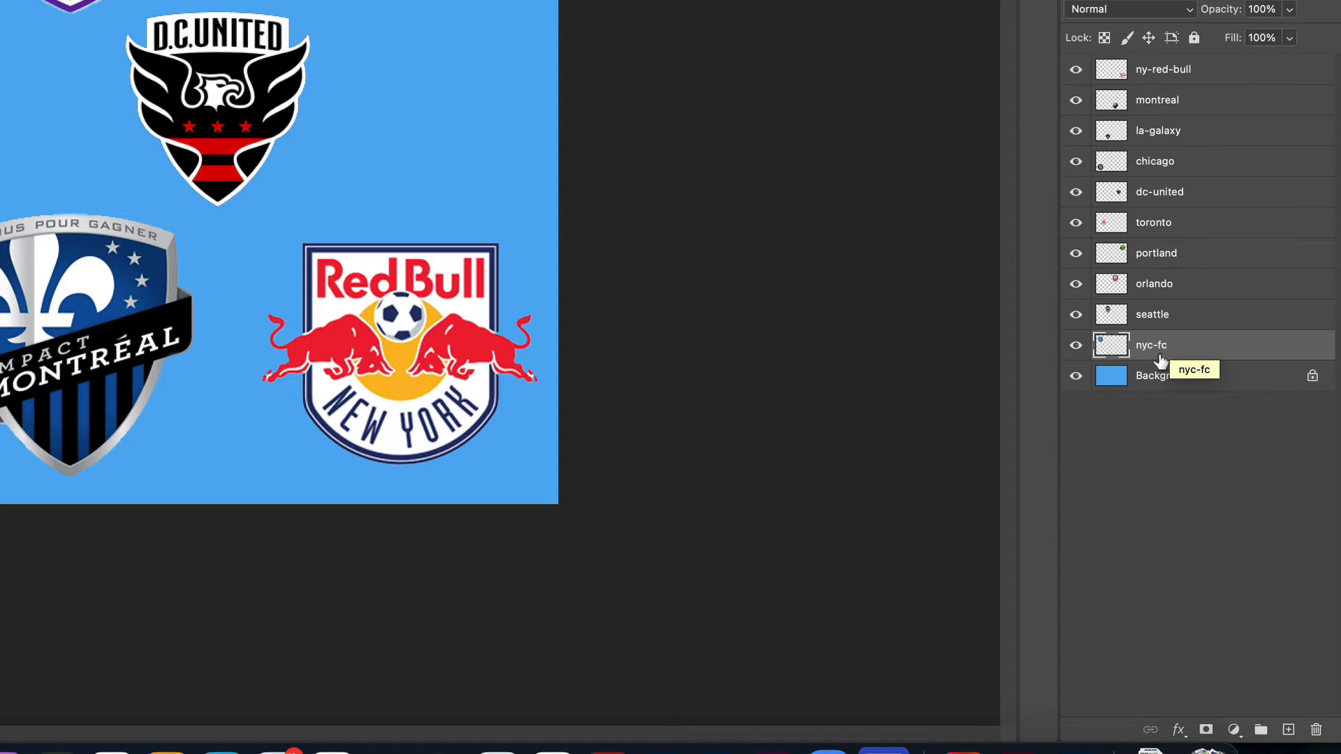
{"action": "left_click", "coordinate": [1179, 730]}
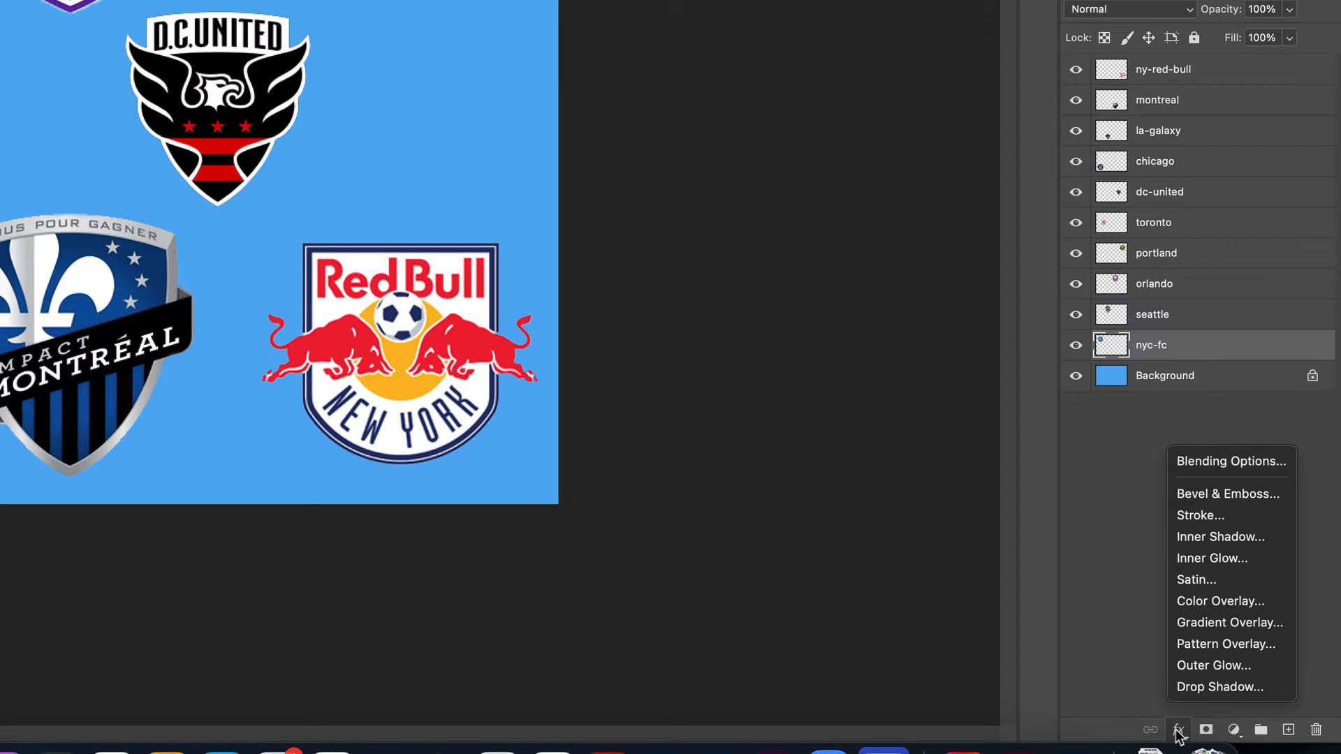
{"action": "left_click", "coordinate": [1225, 686]}
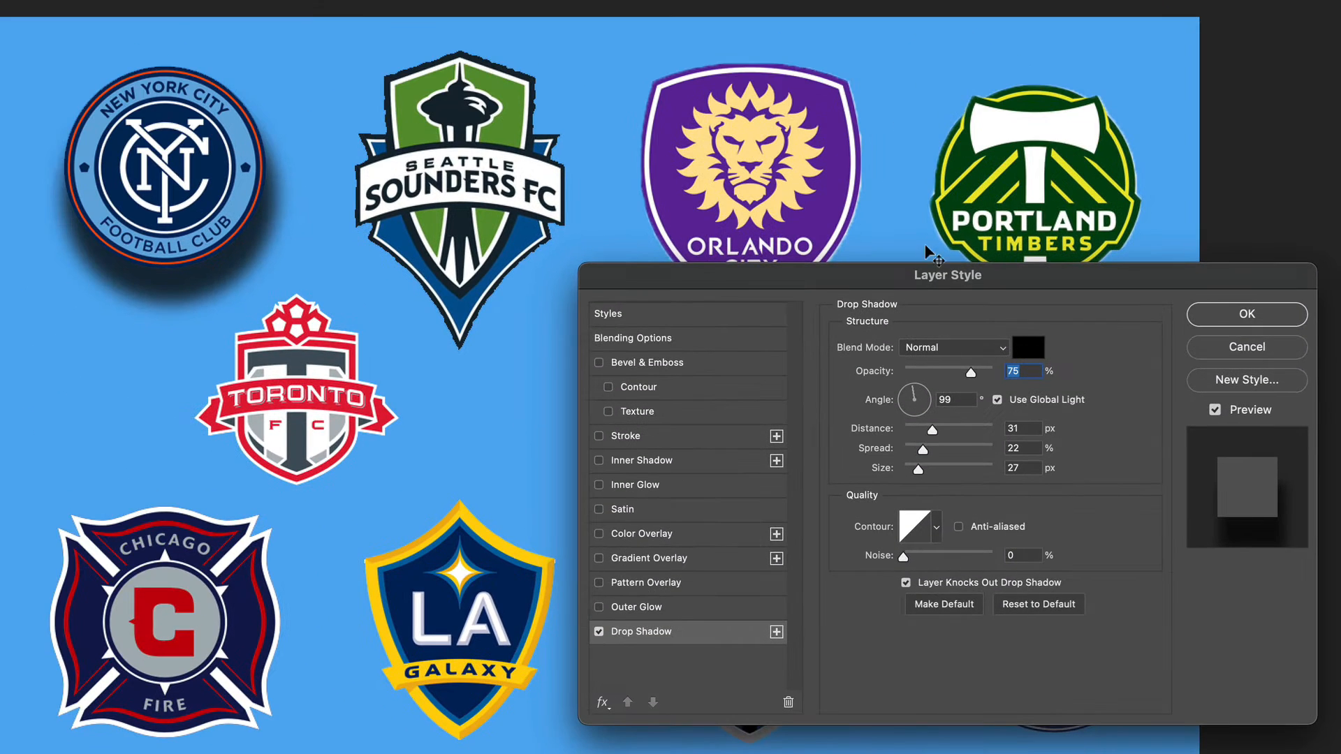
{"action": "left_click_drag", "start_coordinate": [914, 278], "coordinate": [627, 36]}
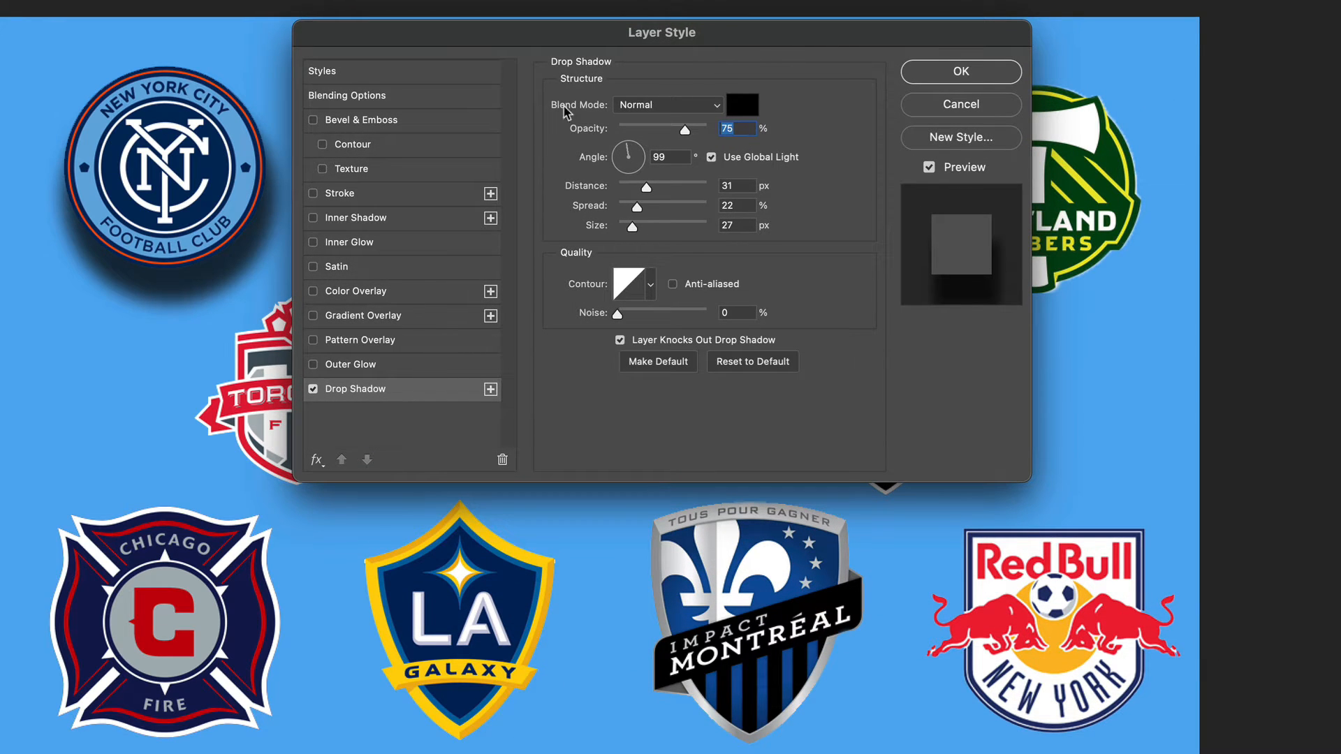
Step: Try the Screen blend mode and 67% opacity on the drop shadow, and return the blend mode to Normal
{"action": "left_click", "coordinate": [637, 110]}
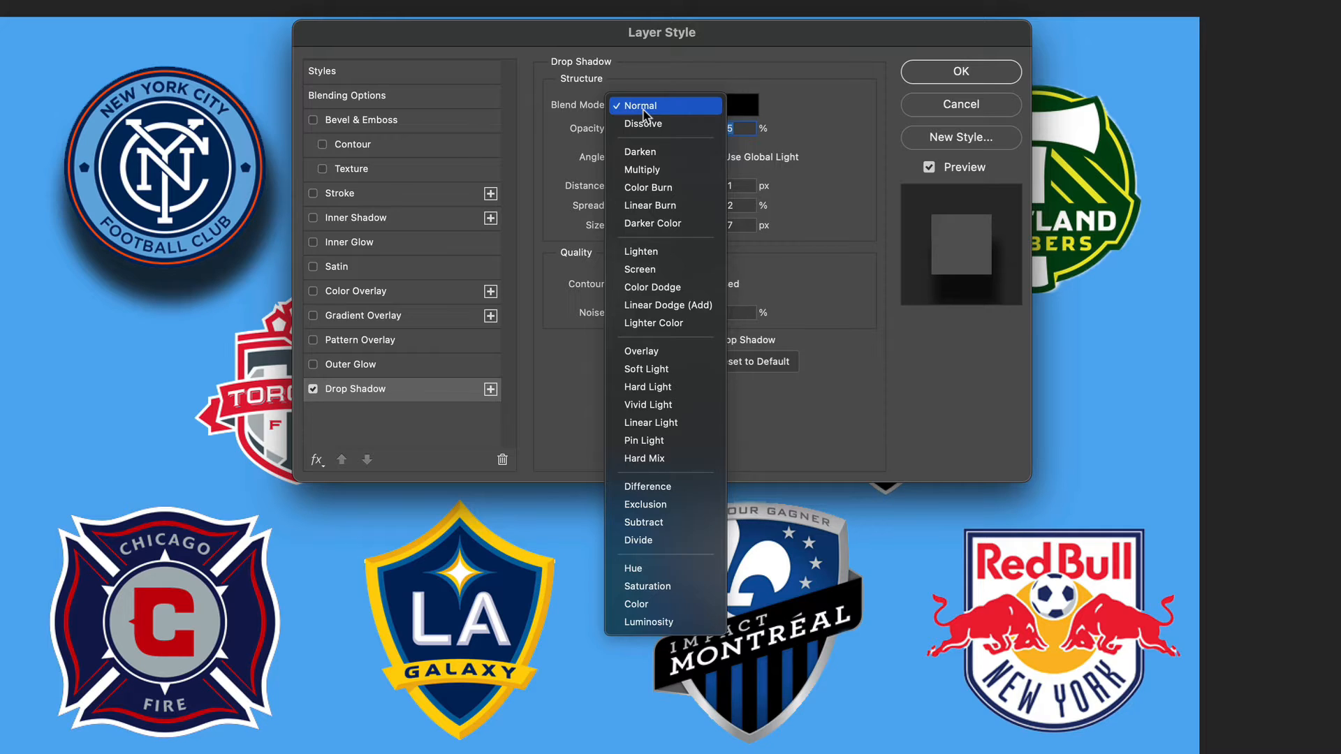
{"action": "left_click", "coordinate": [657, 271]}
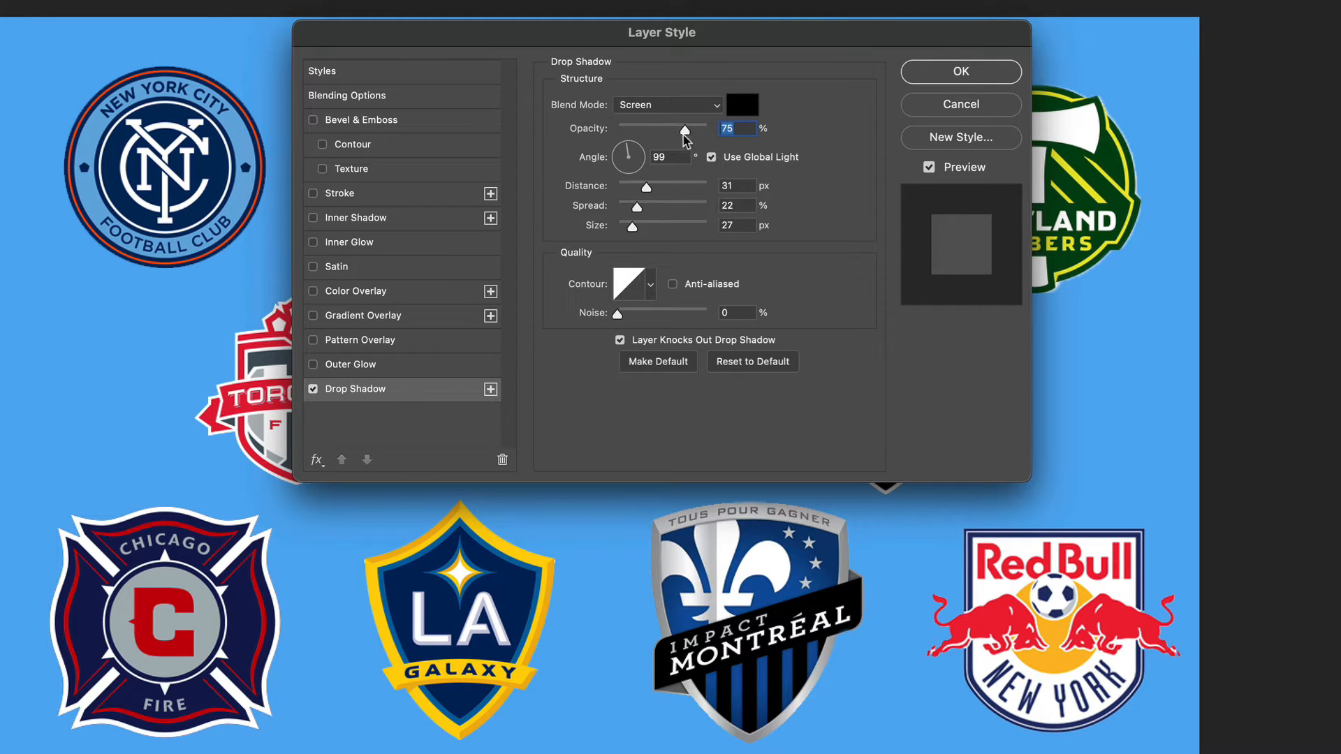
{"action": "mouse_move", "coordinate": [688, 136]}
{"action": "left_mouse_down"}
{"action": "mouse_move", "coordinate": [639, 136]}
{"action": "mouse_move", "coordinate": [679, 139]}
{"action": "left_mouse_up"}
{"action": "left_click", "coordinate": [637, 111]}
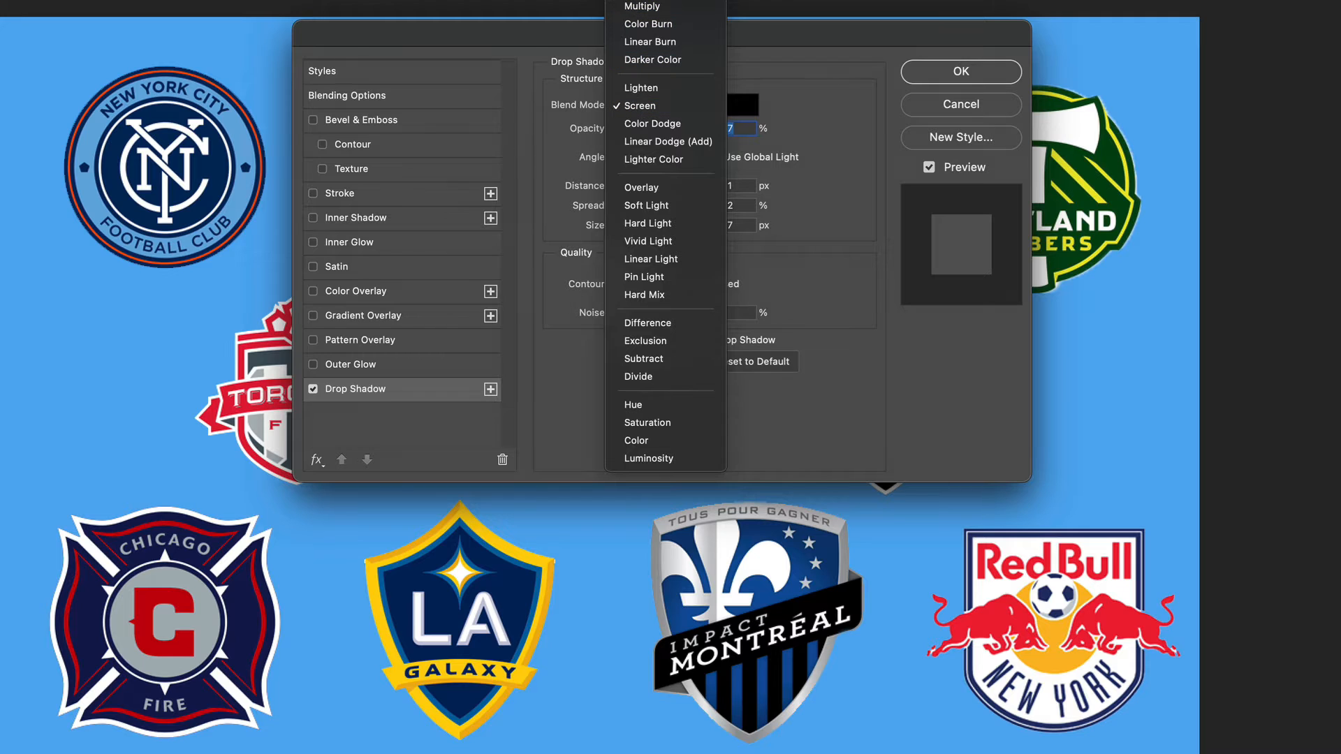
{"action": "left_click", "coordinate": [639, 11]}
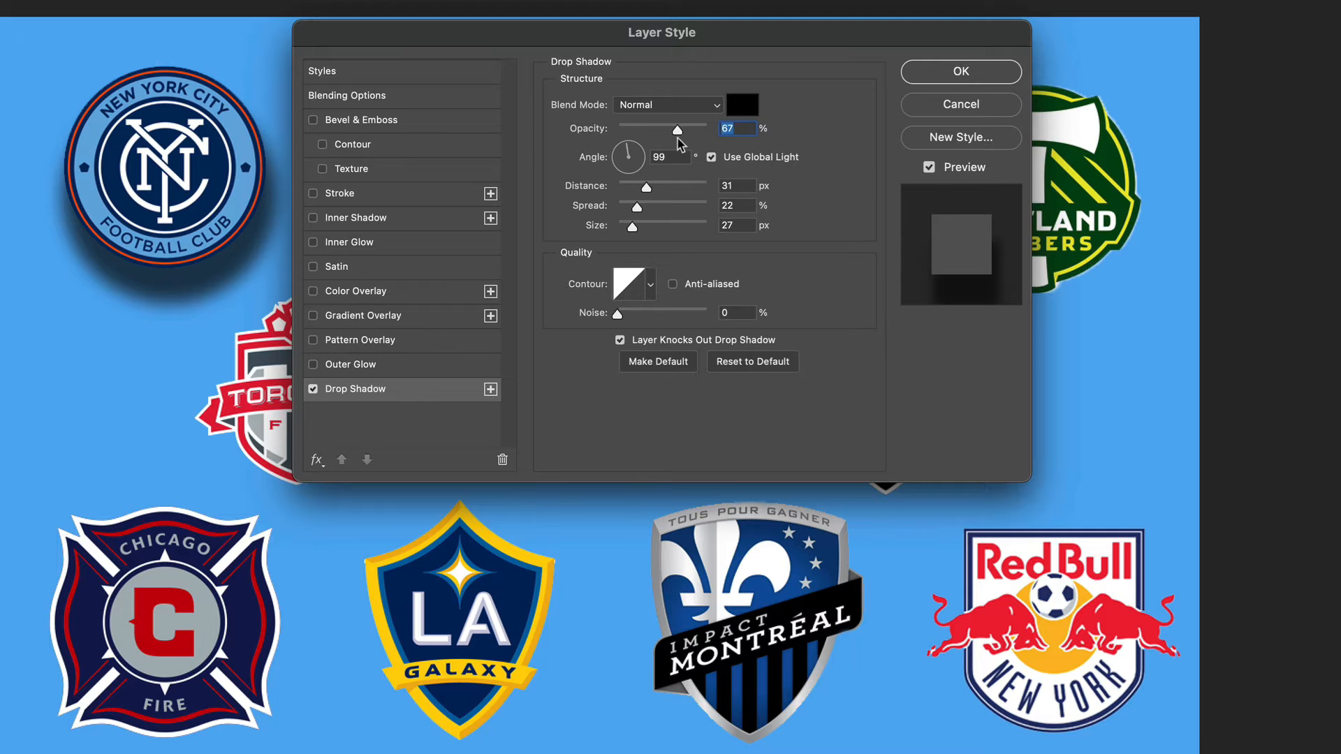
Step: Set the nyc-fc drop shadow to 77% opacity, 144° angle, 26 px distance, 20% spread and 64 px size
{"action": "left_click_drag", "start_coordinate": [677, 138], "coordinate": [620, 151]}
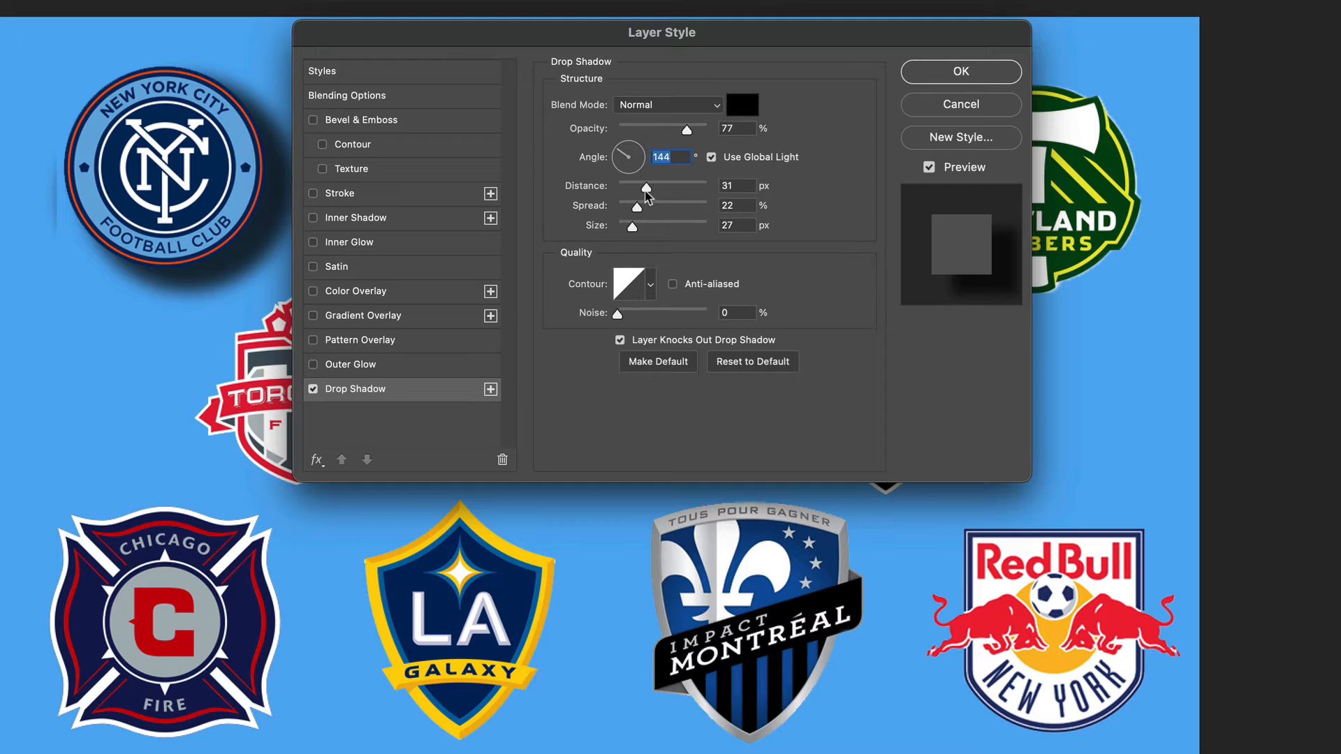
{"action": "left_click_drag", "start_coordinate": [646, 187], "coordinate": [642, 231]}
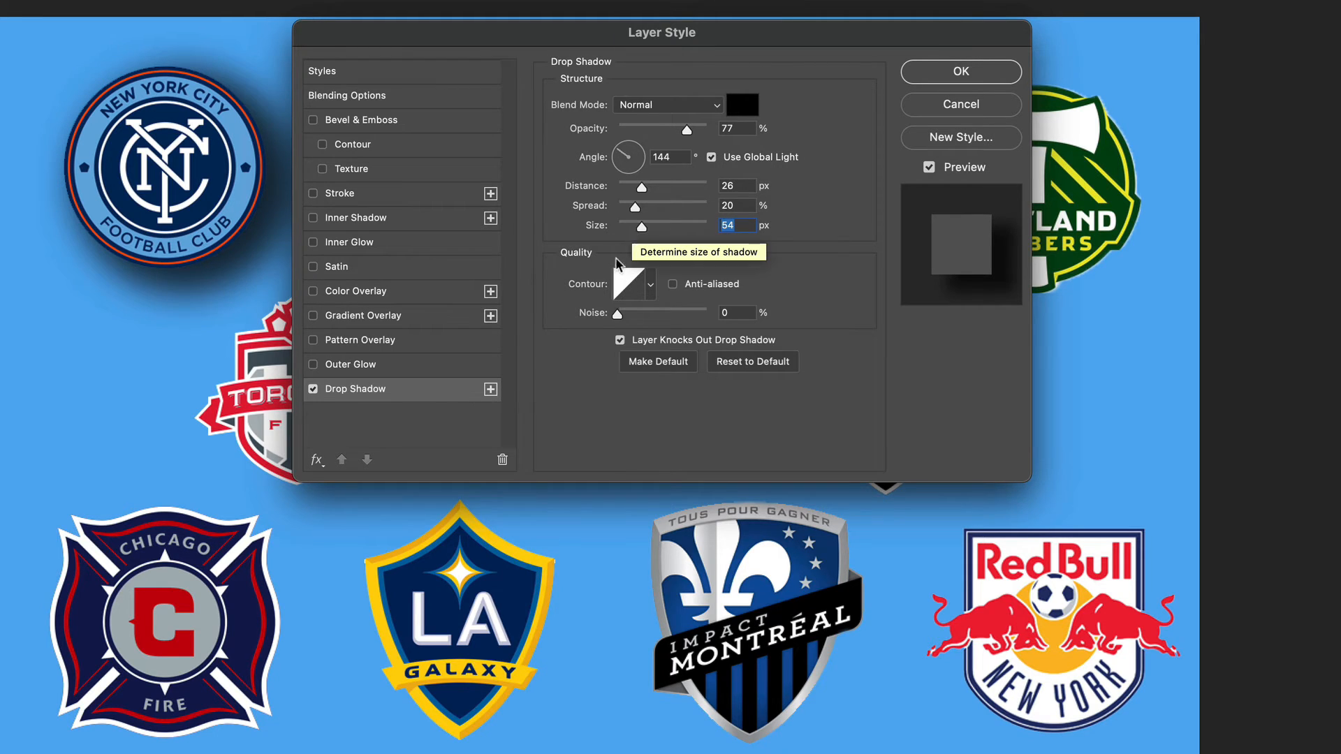
Step: Leave the nyc-fc drop shadow's noise at 0% and apply the style to the layer
{"action": "mouse_move", "coordinate": [618, 315]}
{"action": "left_mouse_down"}
{"action": "mouse_move", "coordinate": [681, 316]}
{"action": "mouse_move", "coordinate": [606, 319]}
{"action": "left_mouse_up"}
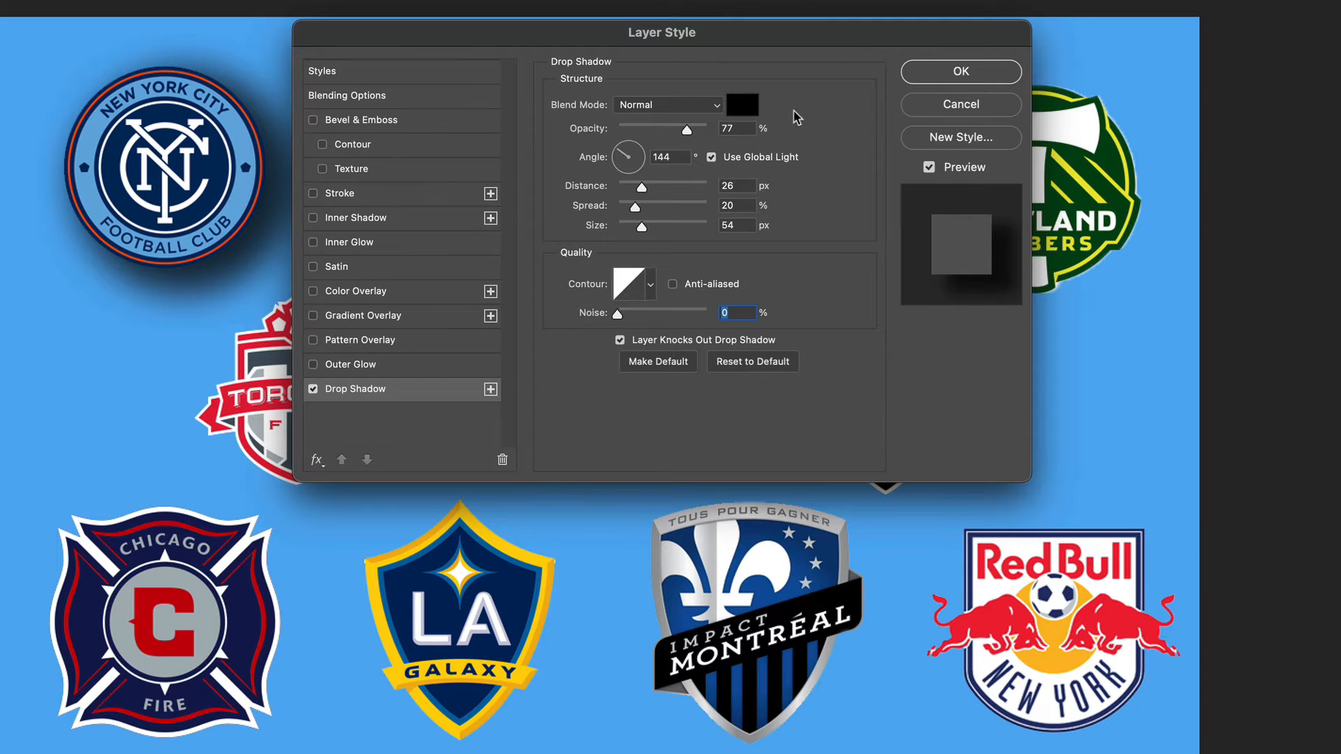
{"action": "left_click", "coordinate": [960, 73]}
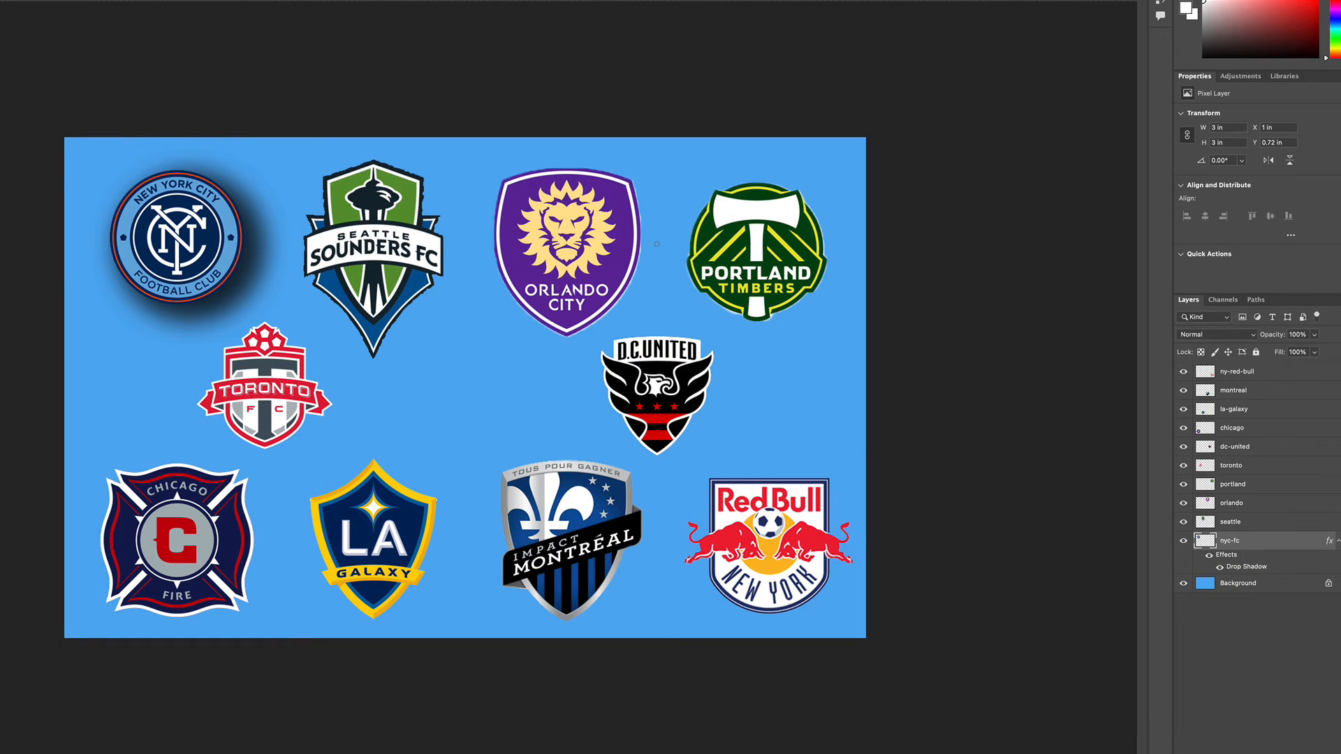
Step: Add a Bevel & Emboss style to the seattle layer and move the Layer Style dialog clear of its logo
{"action": "left_click", "coordinate": [1231, 524]}
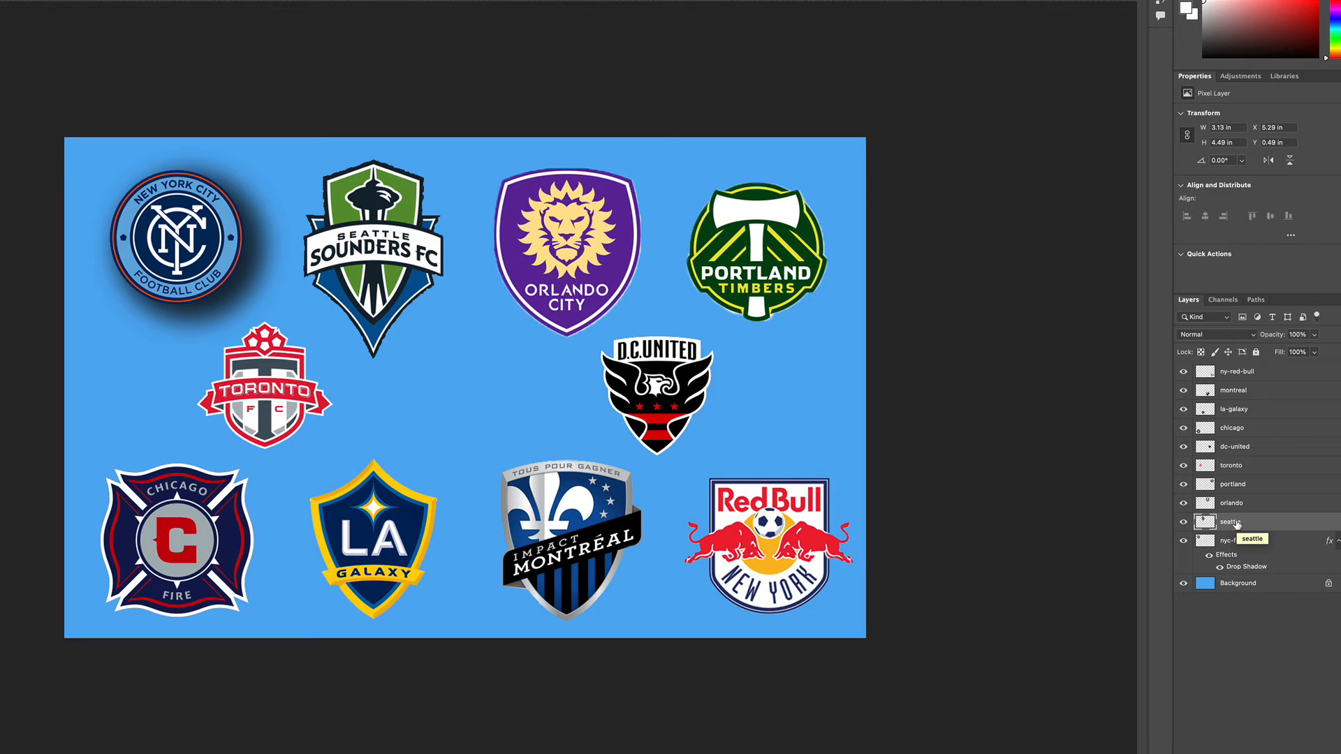
{"action": "left_click", "coordinate": [1229, 741]}
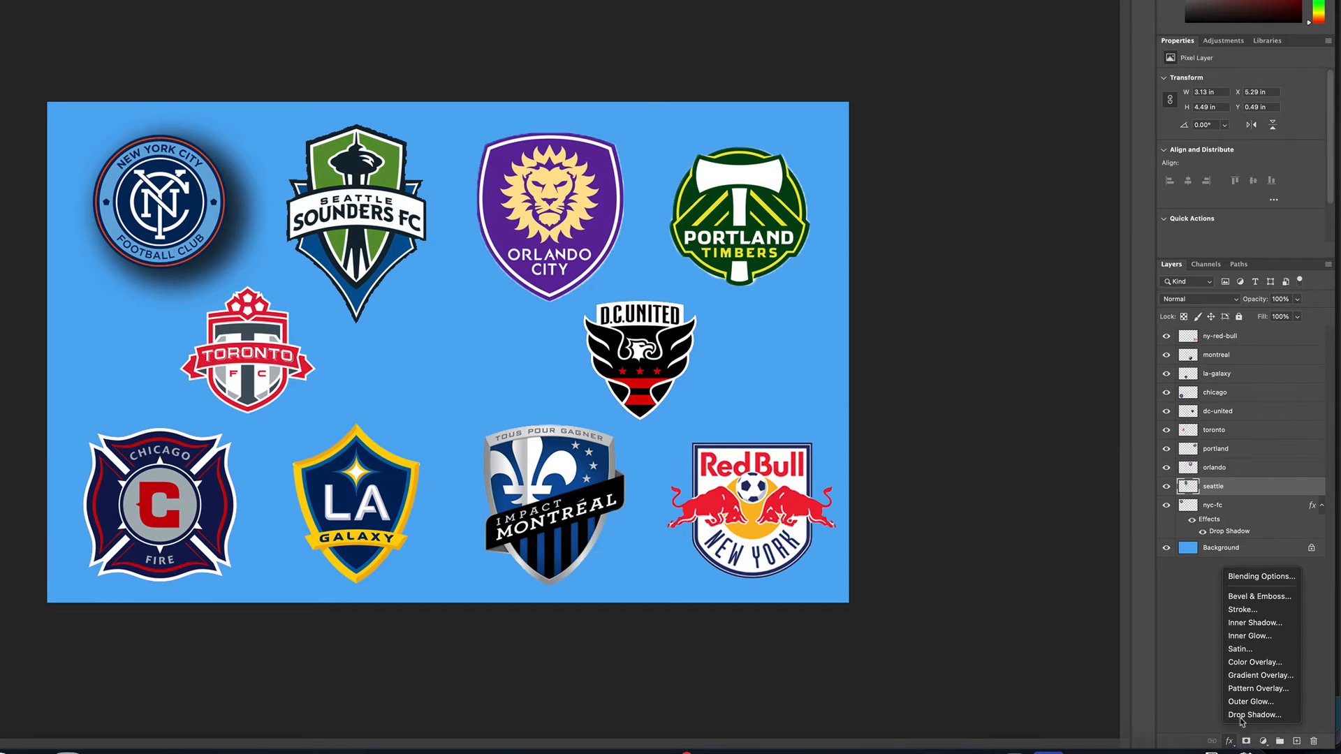
{"action": "left_click", "coordinate": [1257, 600]}
{"action": "left_click_drag", "start_coordinate": [401, 119], "coordinate": [600, 116]}
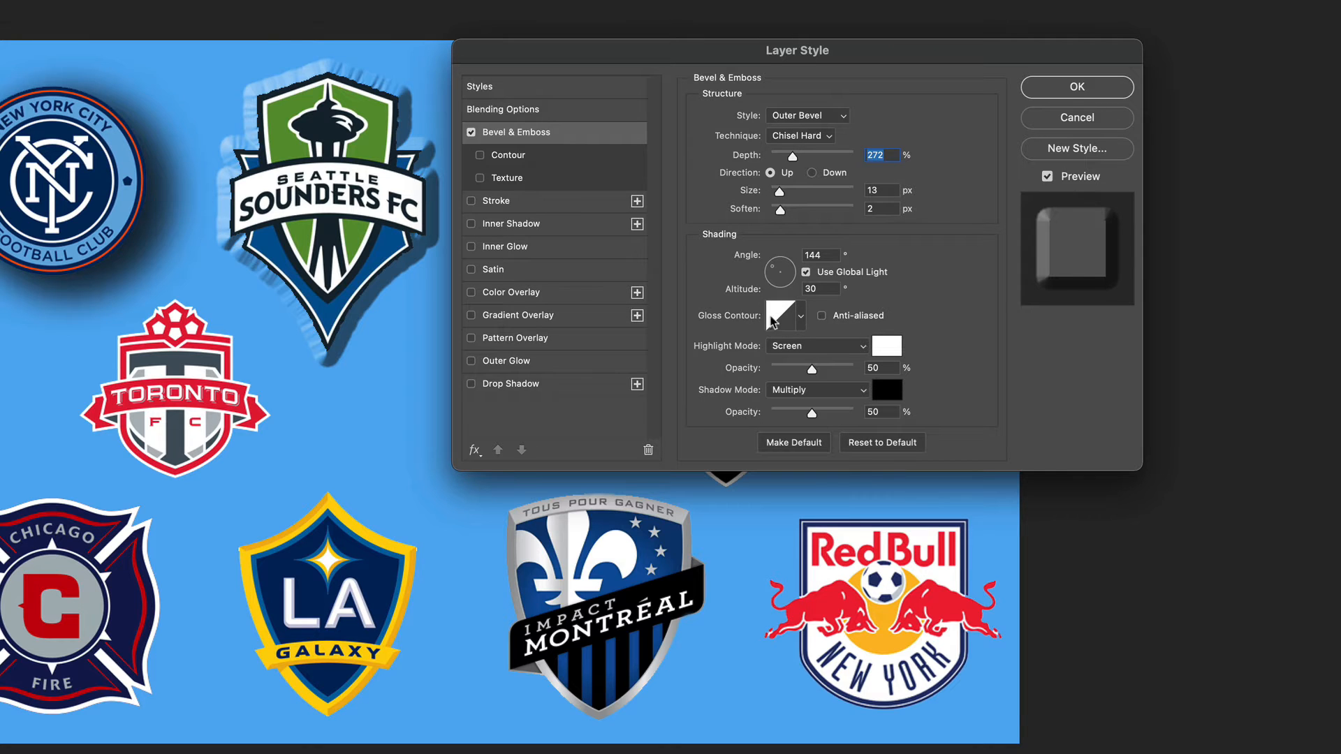
Step: Try the Stroke Emboss style on the seattle bevel, and set the style to Pillow Emboss
{"action": "left_click", "coordinate": [798, 118]}
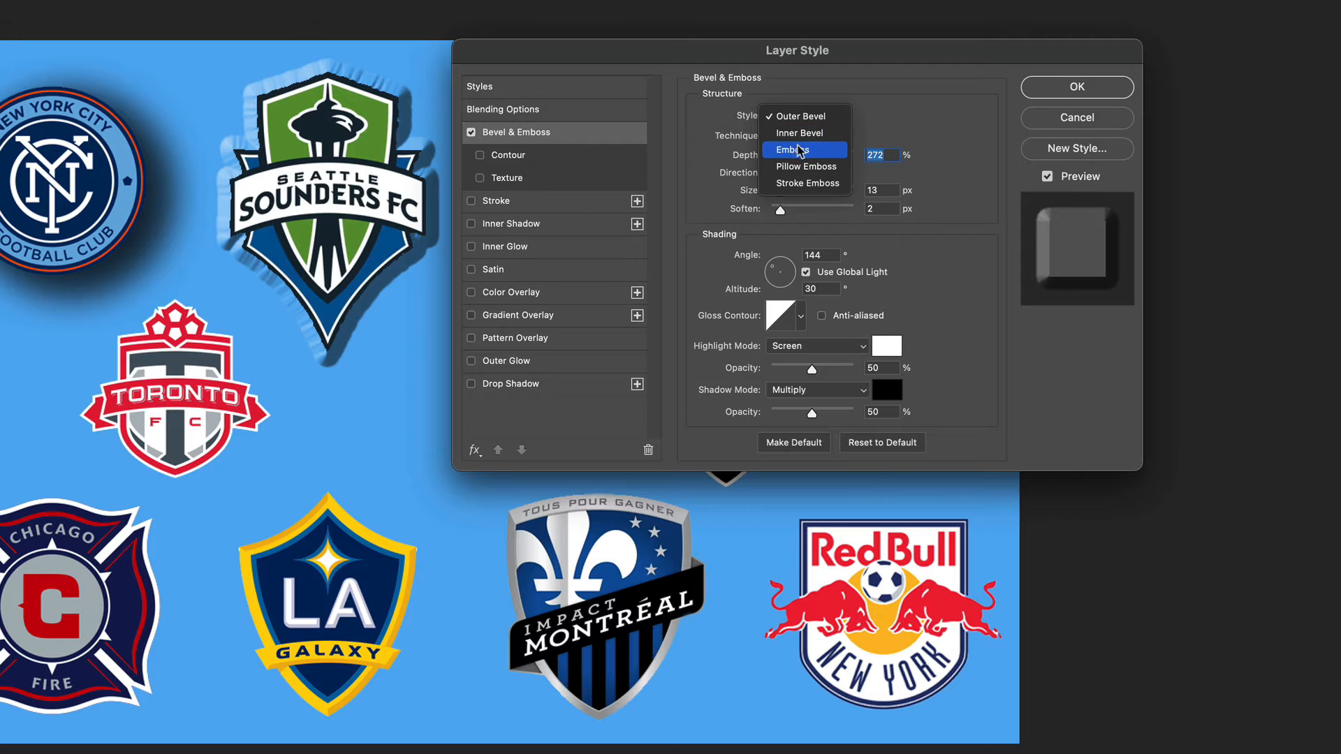
{"action": "left_click", "coordinate": [808, 184]}
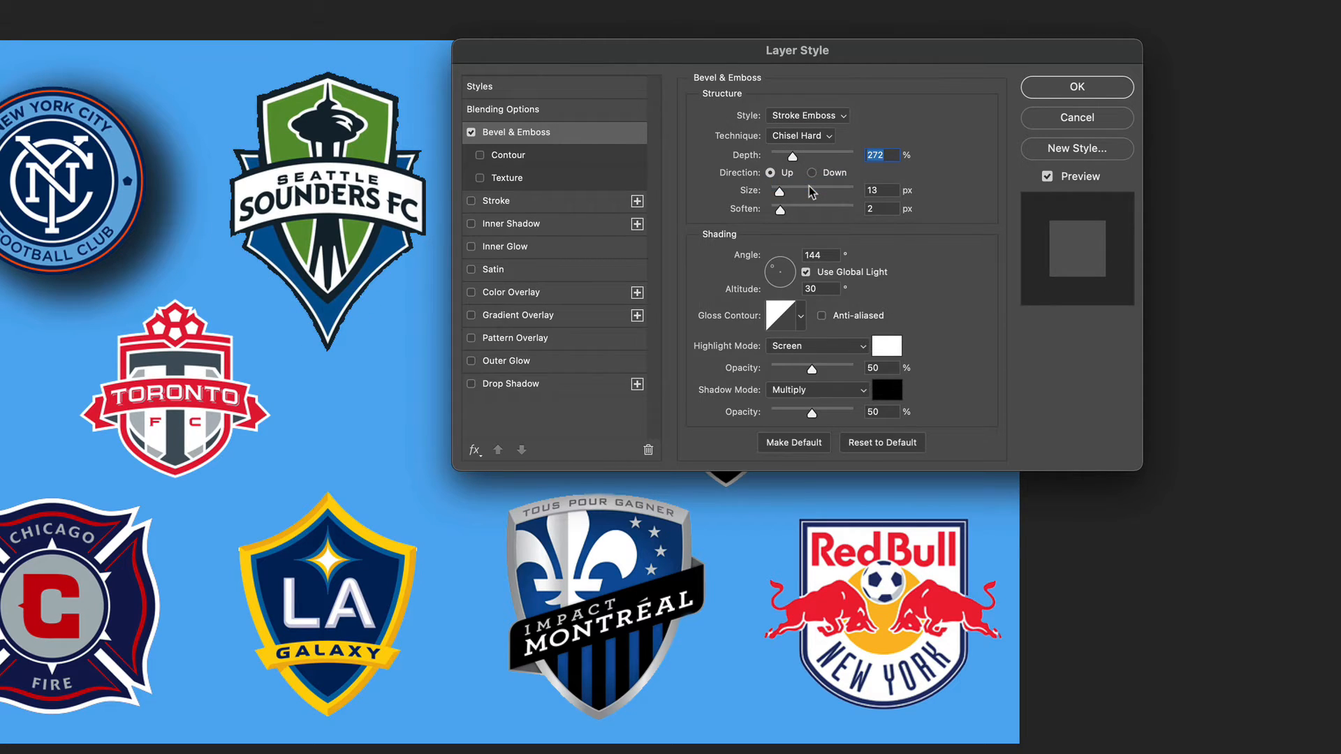
{"action": "left_click", "coordinate": [812, 116]}
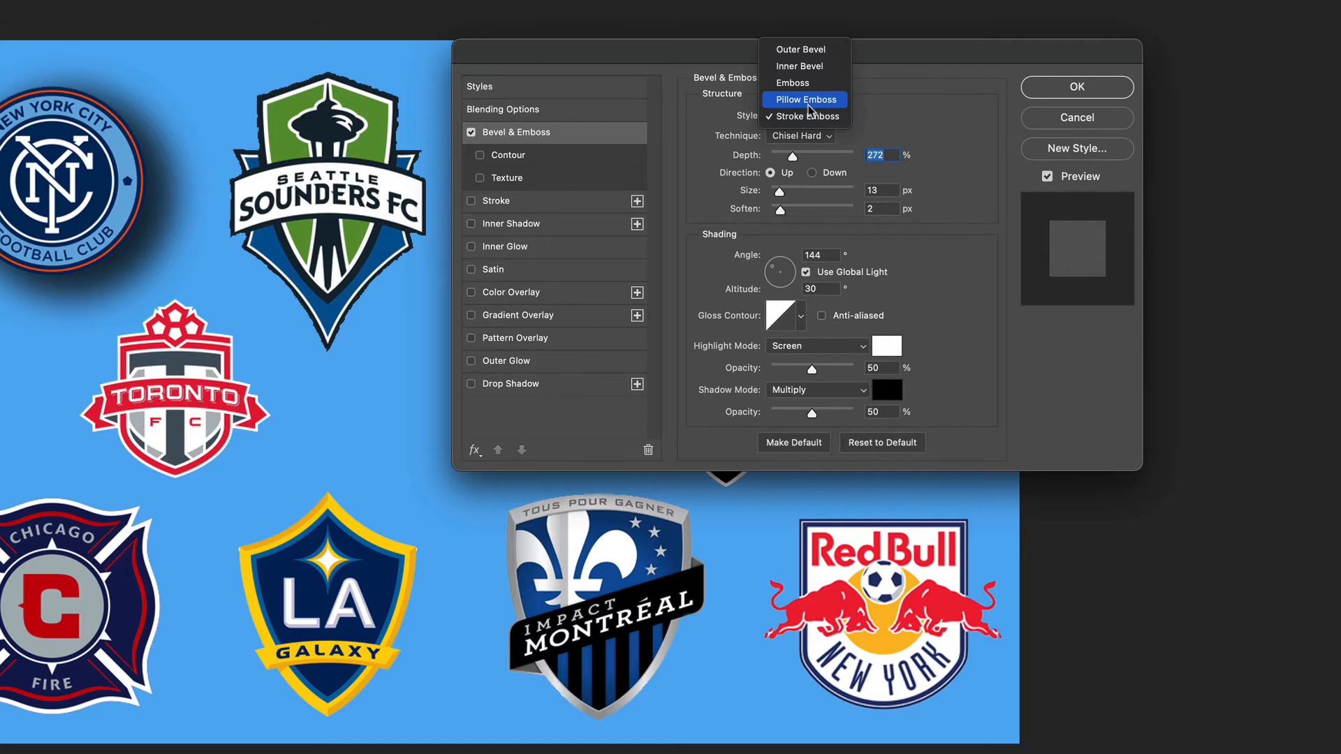
{"action": "left_click", "coordinate": [808, 101]}
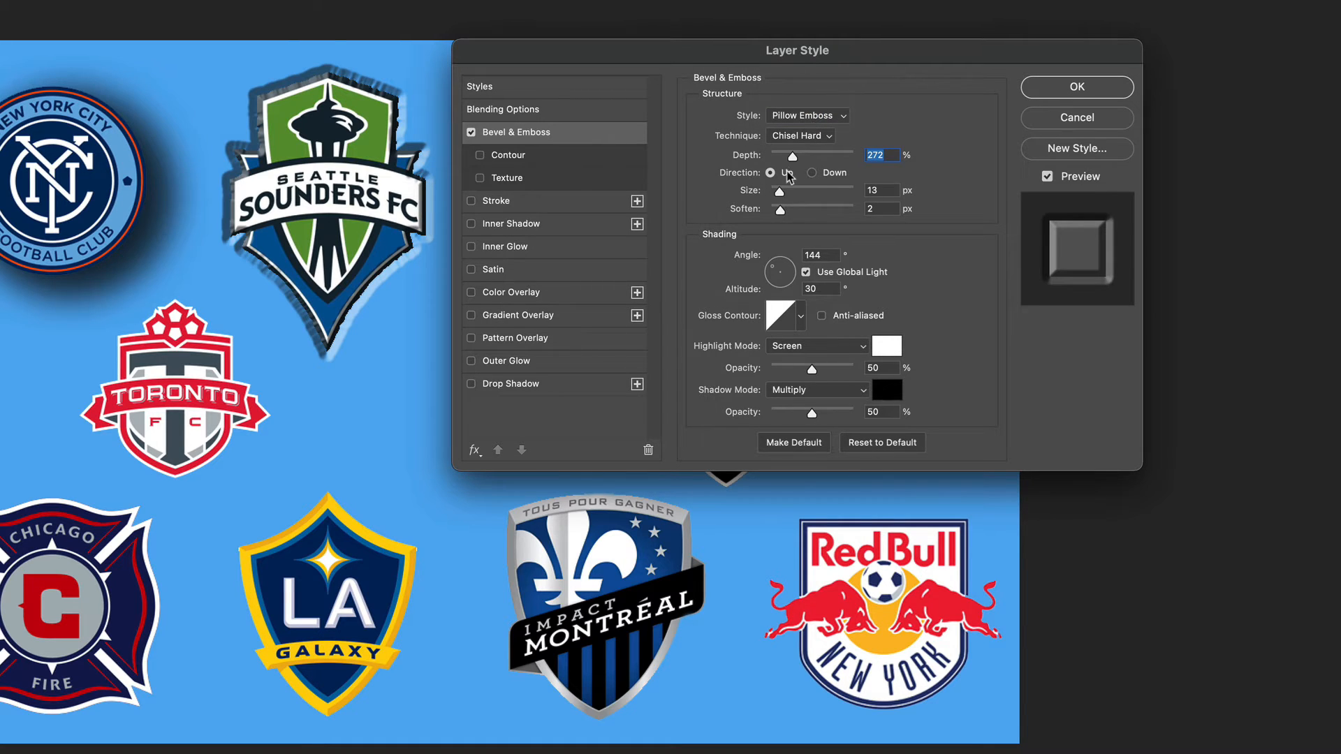
Step: Set the seattle bevel to the Smooth technique with 32 px size and 3 px soften, and apply it
{"action": "left_click", "coordinate": [800, 135]}
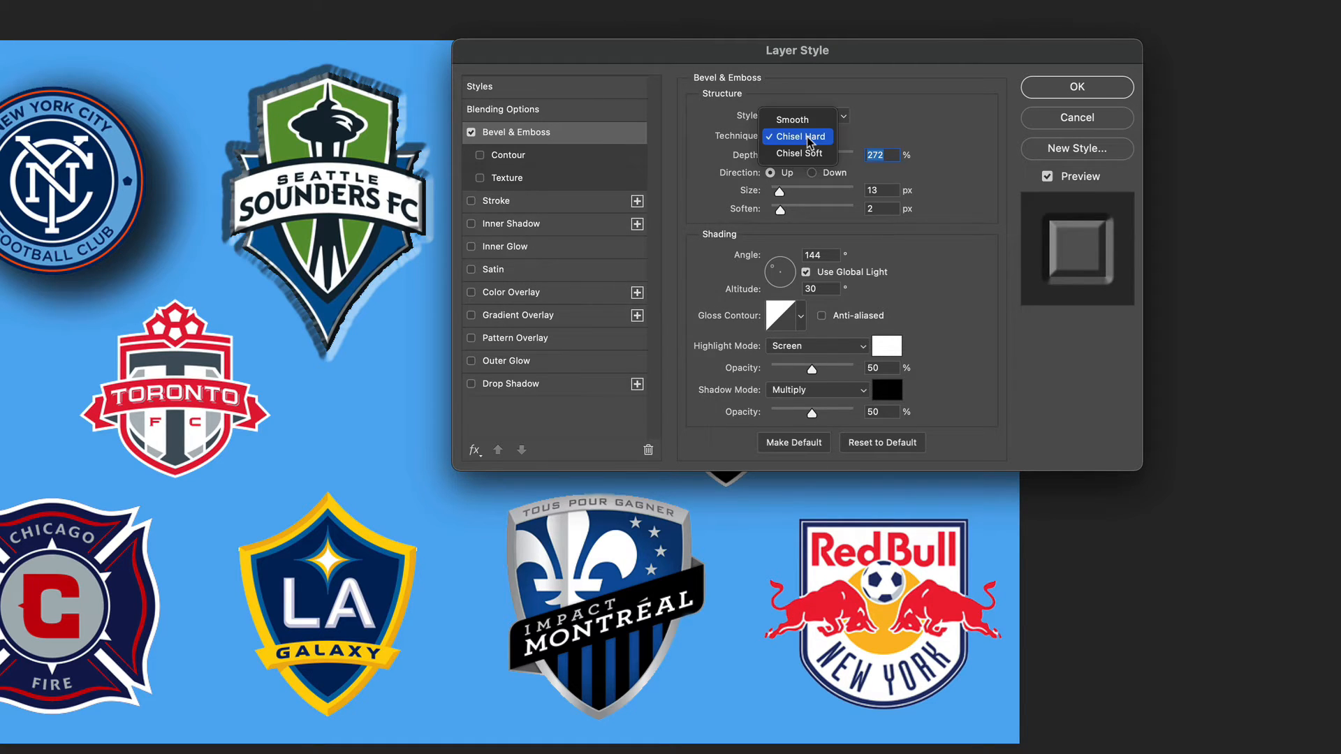
{"action": "left_click", "coordinate": [803, 122]}
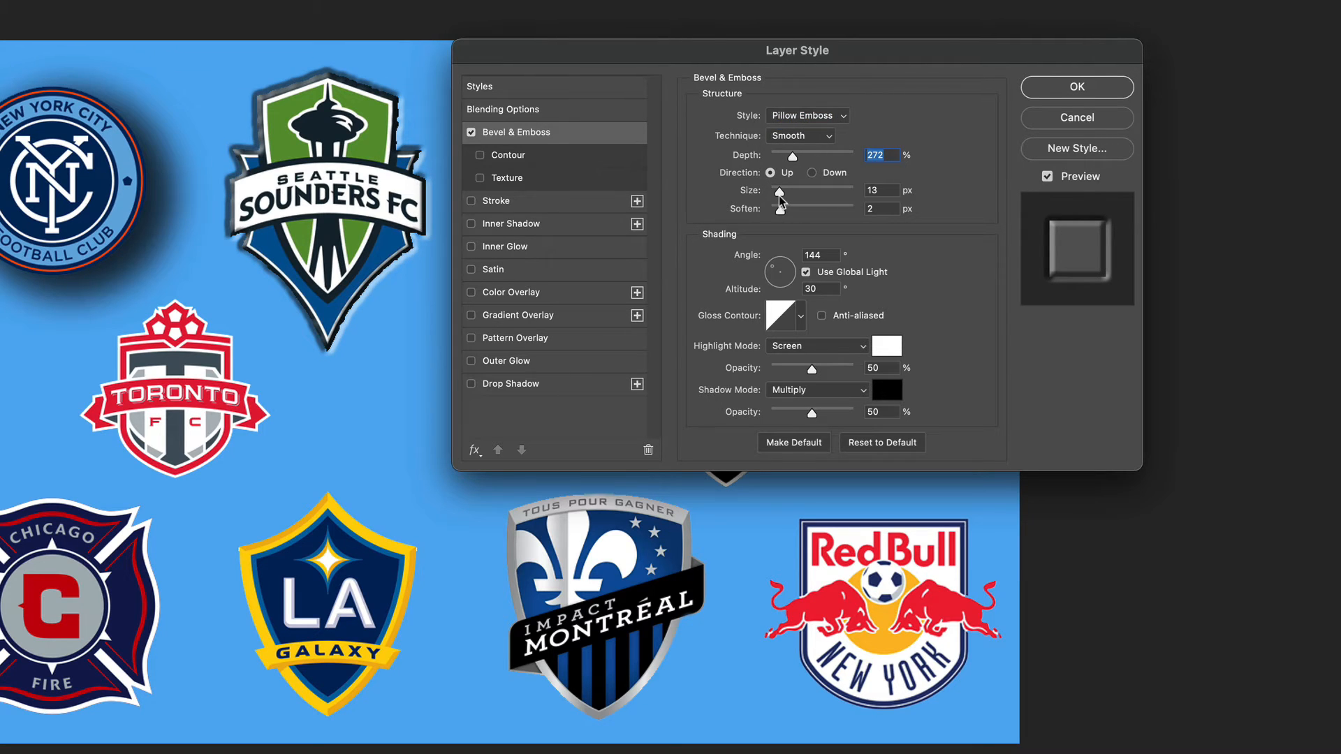
{"action": "left_click_drag", "start_coordinate": [780, 194], "coordinate": [786, 212]}
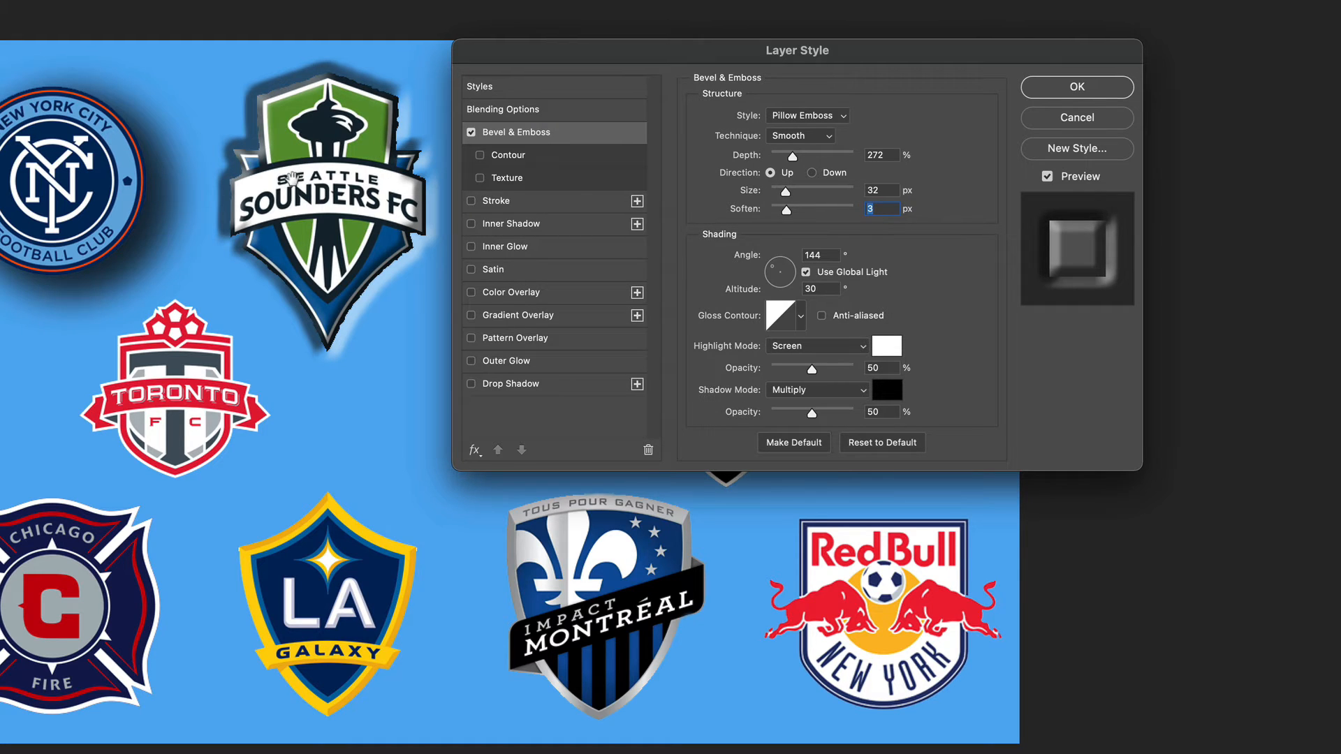
{"action": "left_click", "coordinate": [1094, 90]}
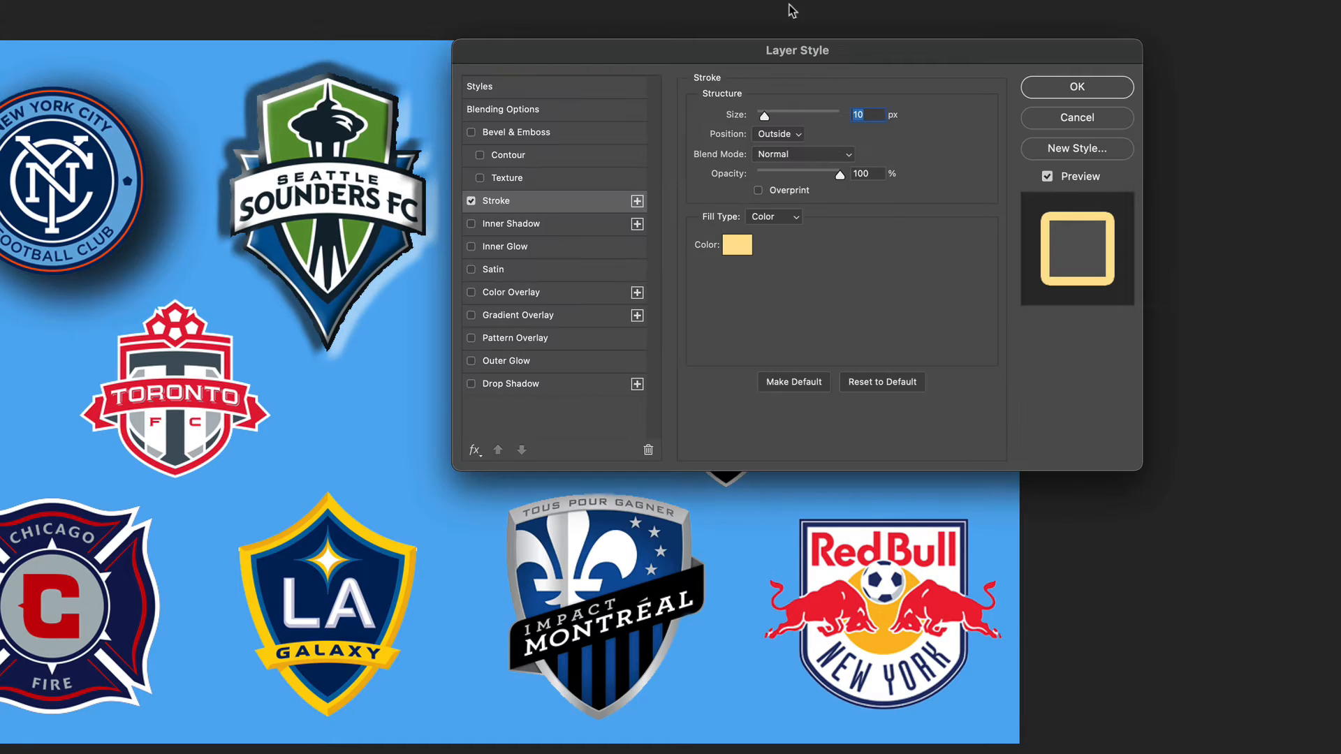
Step: Change the orlando layer's stroke color to black (000000)
{"action": "left_click", "coordinate": [737, 245]}
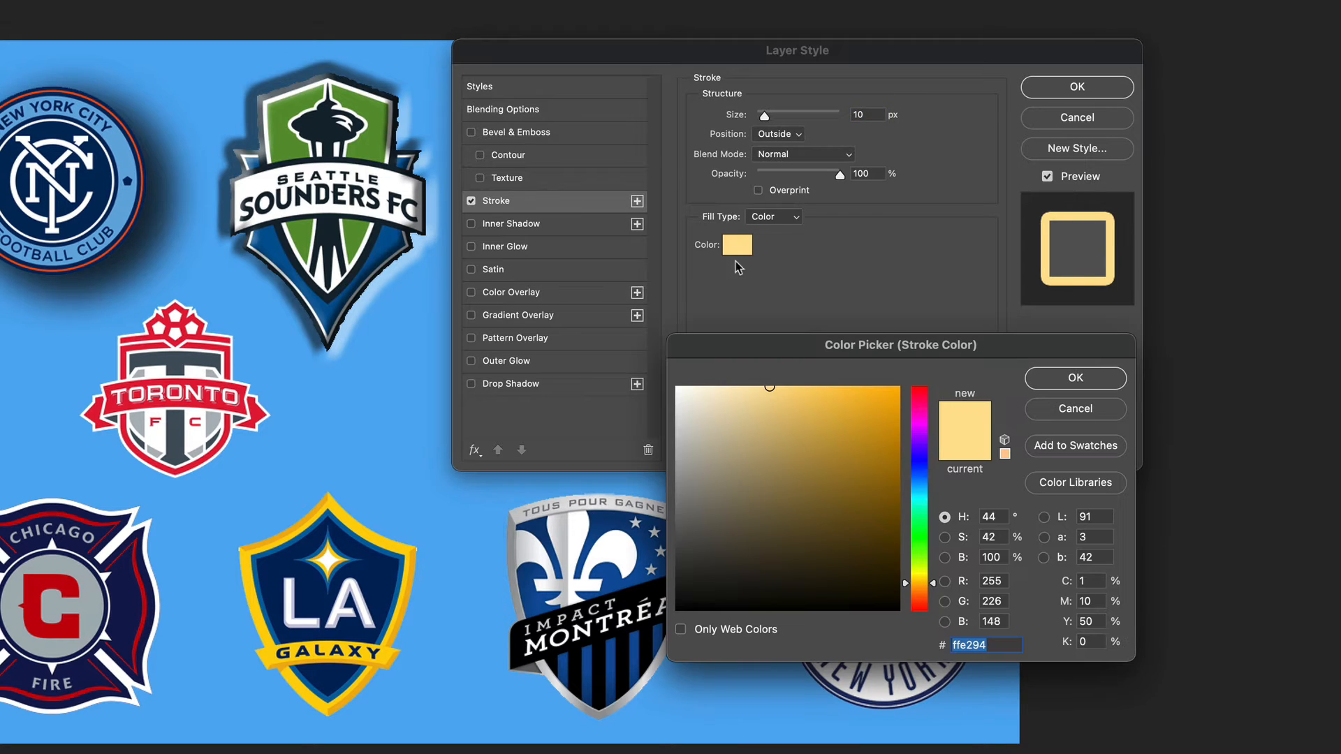
{"action": "left_click_drag", "start_coordinate": [736, 515], "coordinate": [628, 637]}
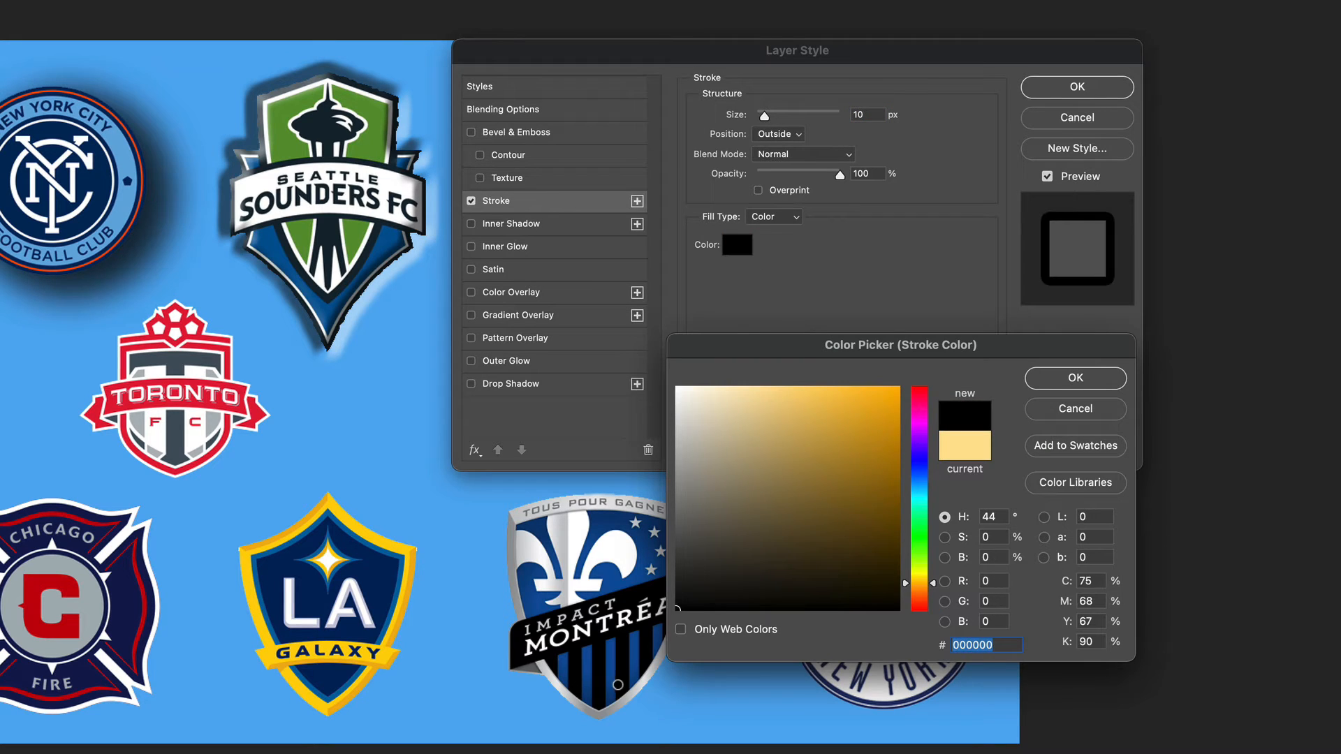
{"action": "left_click", "coordinate": [1087, 385]}
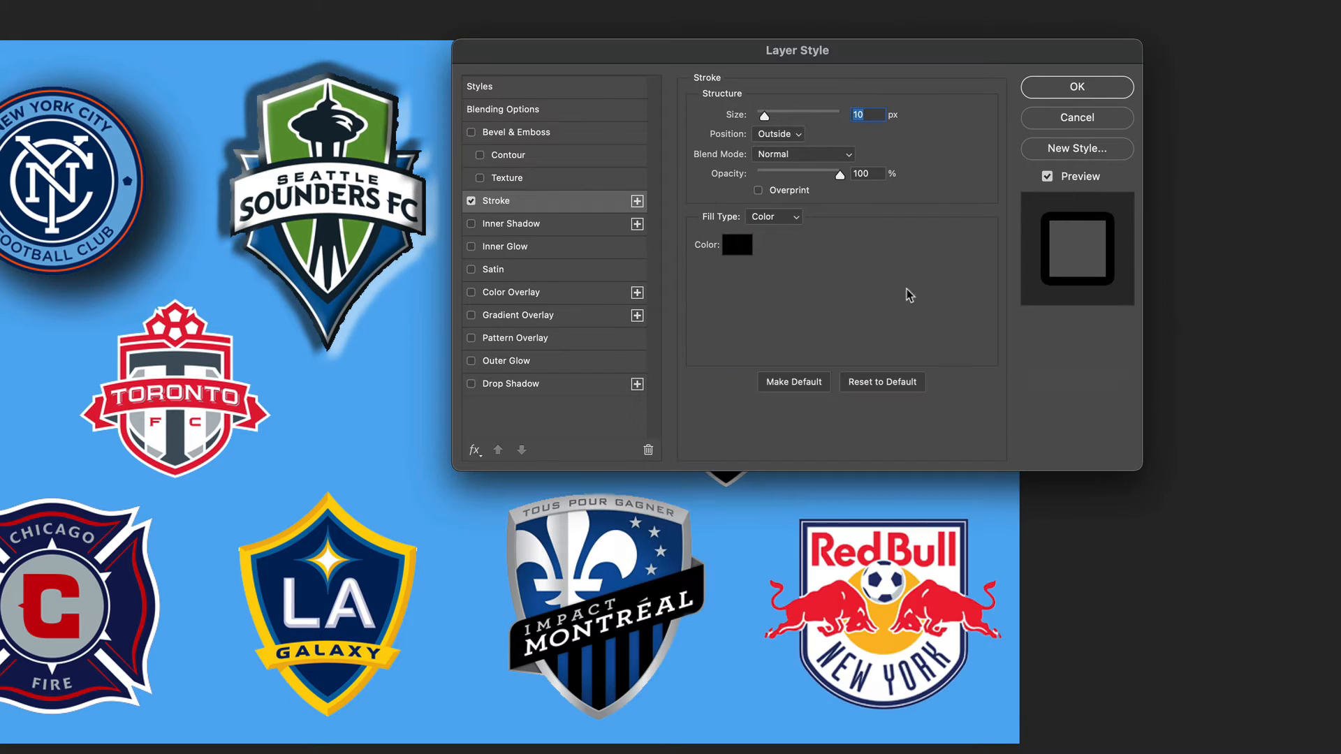
Step: Move the Layer Style dialog clear of the orlando logo and try its stroke positioned Inside at 57 px and 100% opacity
{"action": "left_click_drag", "start_coordinate": [738, 59], "coordinate": [979, 5]}
{"action": "left_click", "coordinate": [776, 130]}
{"action": "left_click", "coordinate": [777, 146]}
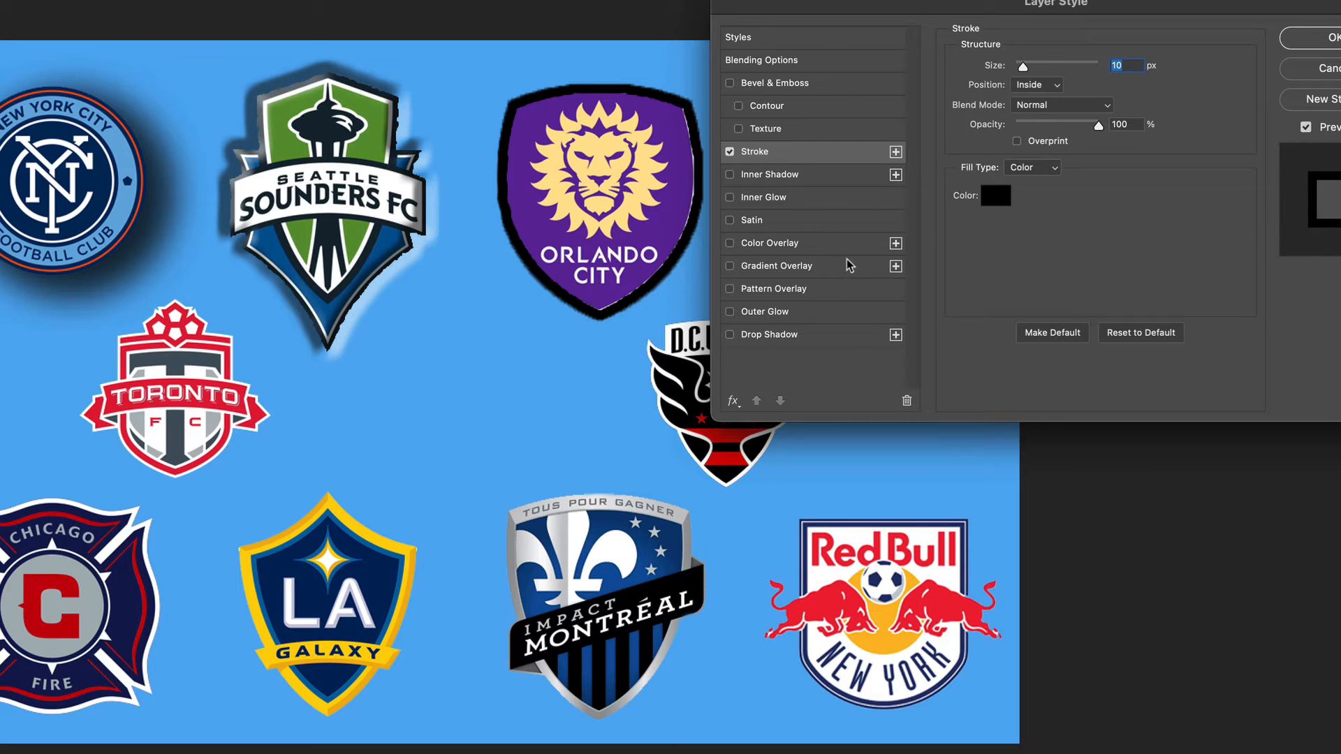
{"action": "left_click_drag", "start_coordinate": [1023, 67], "coordinate": [1039, 72]}
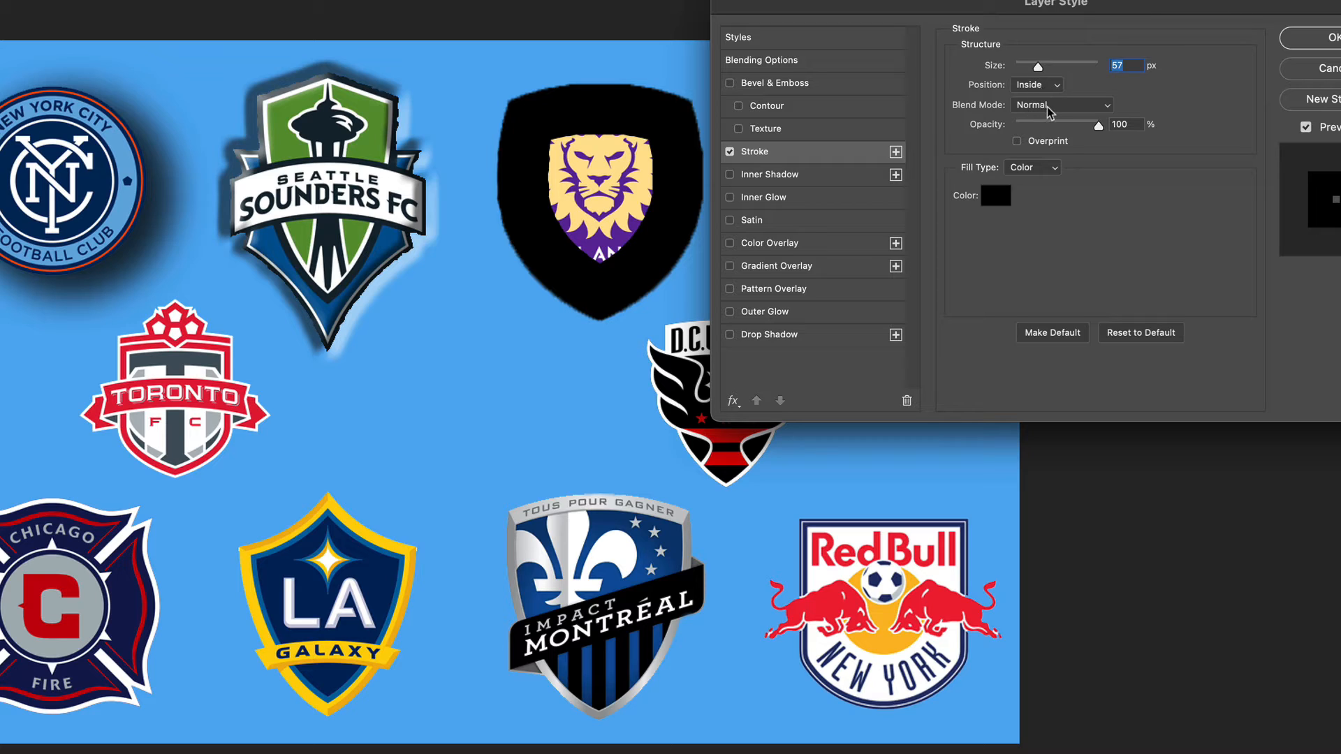
{"action": "mouse_move", "coordinate": [1098, 128]}
{"action": "left_mouse_down"}
{"action": "mouse_move", "coordinate": [1057, 131]}
{"action": "mouse_move", "coordinate": [1100, 131]}
{"action": "left_mouse_up"}
Step: Try the Gradient and Pattern fill types on the orlando stroke, and return the fill type to Color
{"action": "left_click", "coordinate": [1053, 168]}
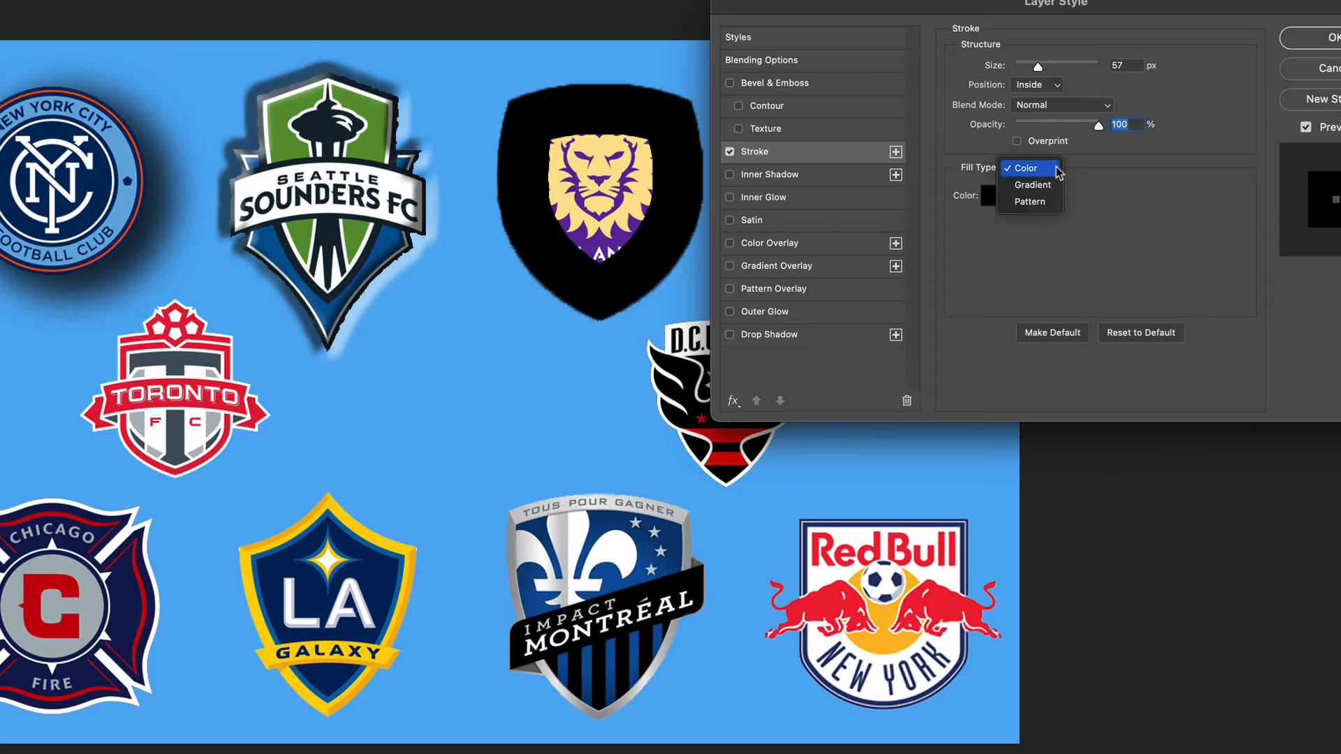
{"action": "left_click", "coordinate": [1050, 185]}
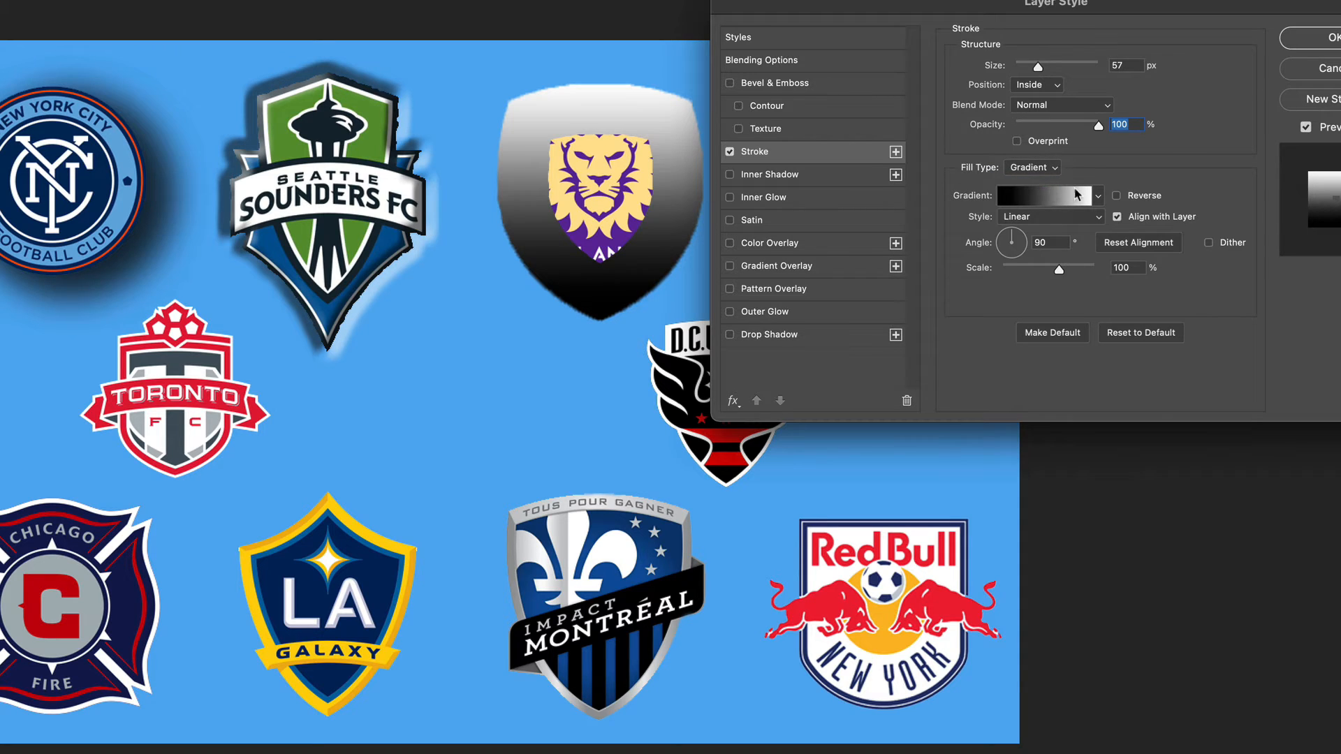
{"action": "left_click", "coordinate": [1059, 170]}
{"action": "left_click", "coordinate": [1053, 188]}
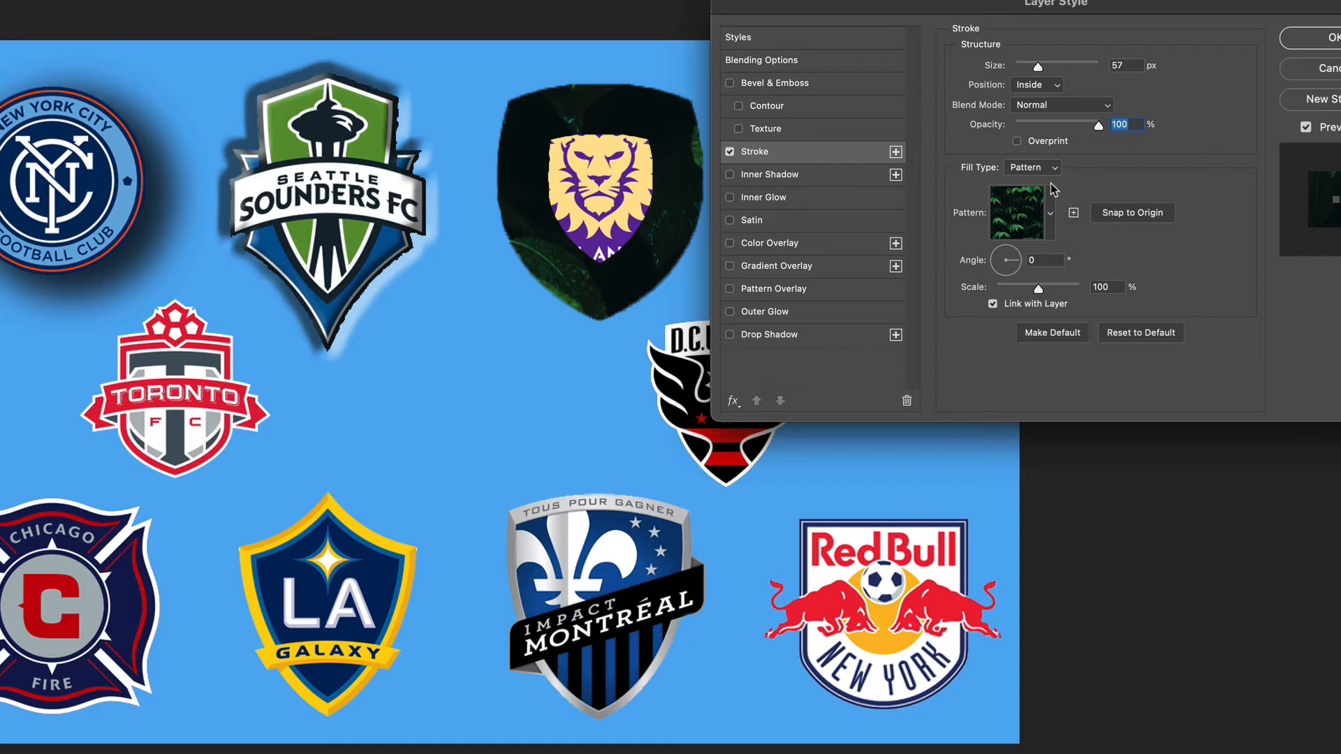
{"action": "left_click", "coordinate": [1053, 169]}
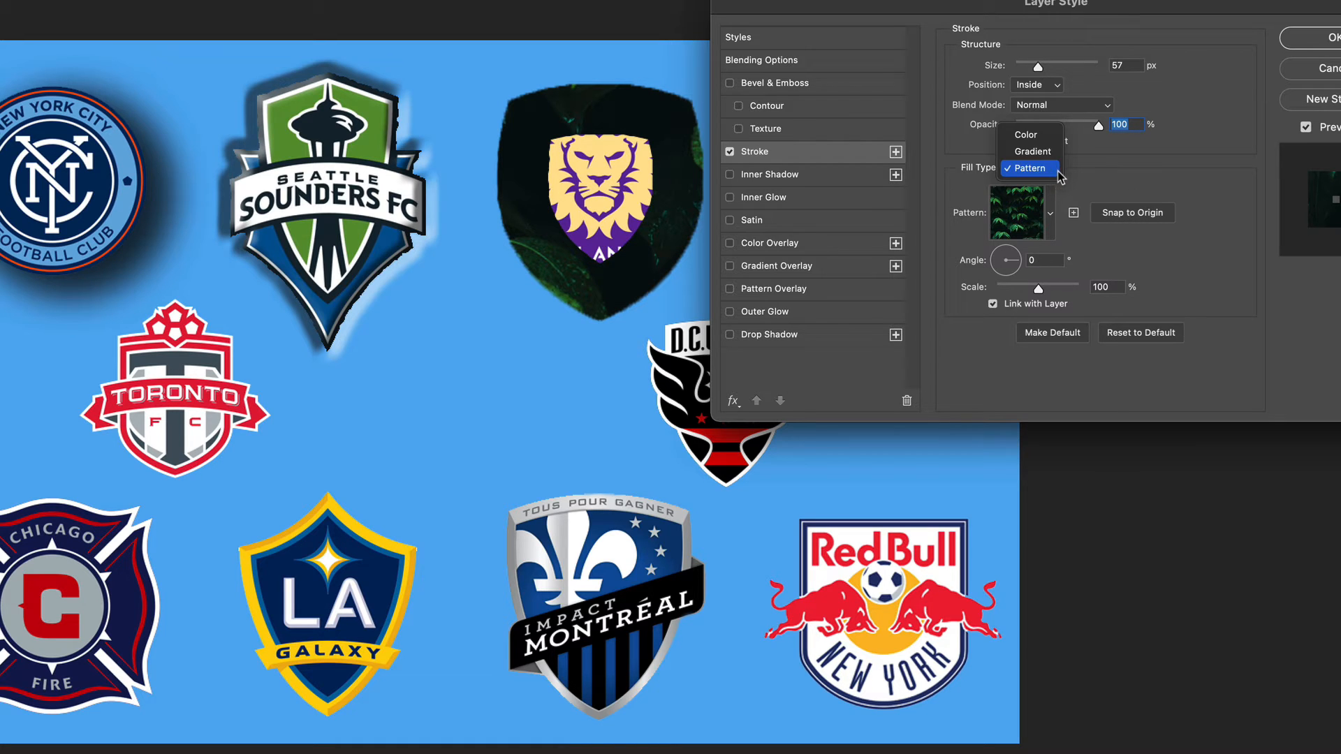
{"action": "left_click", "coordinate": [1033, 133]}
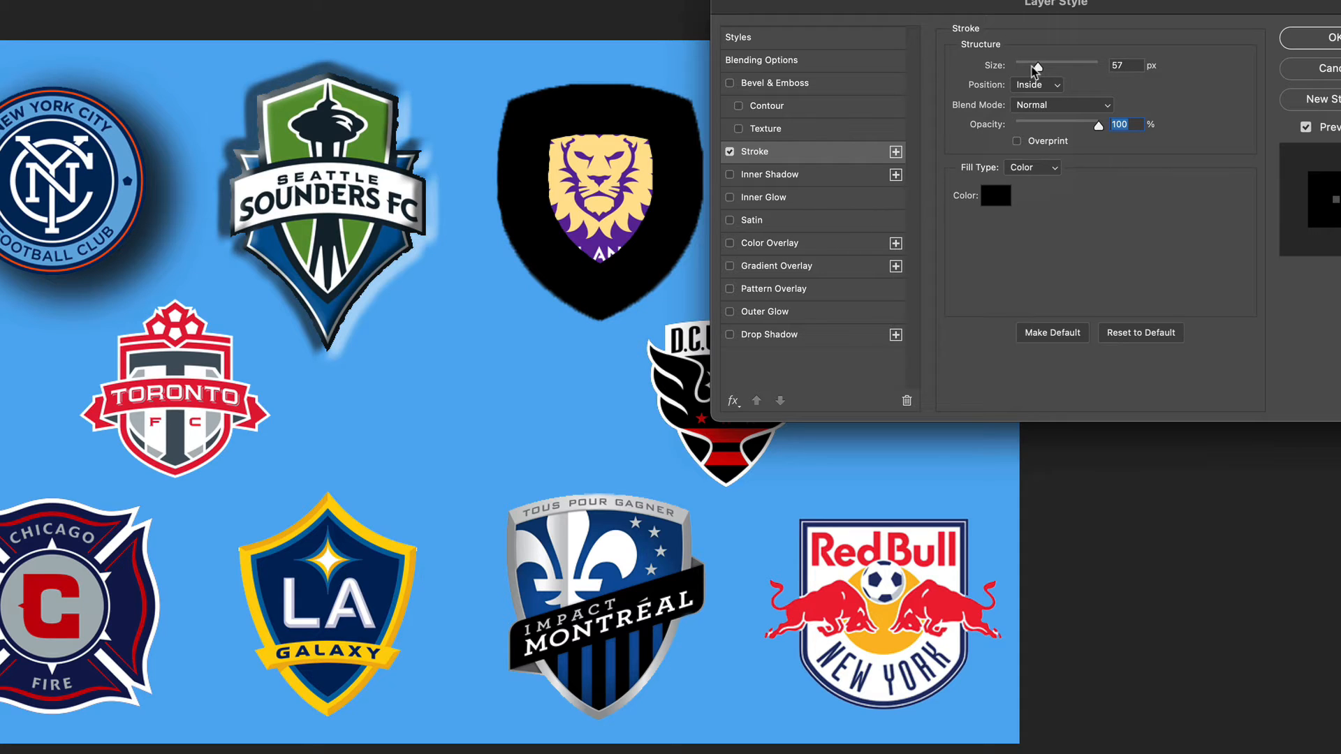
Step: Position the orlando stroke Outside and set its size to 16 px
{"action": "left_click", "coordinate": [1053, 85]}
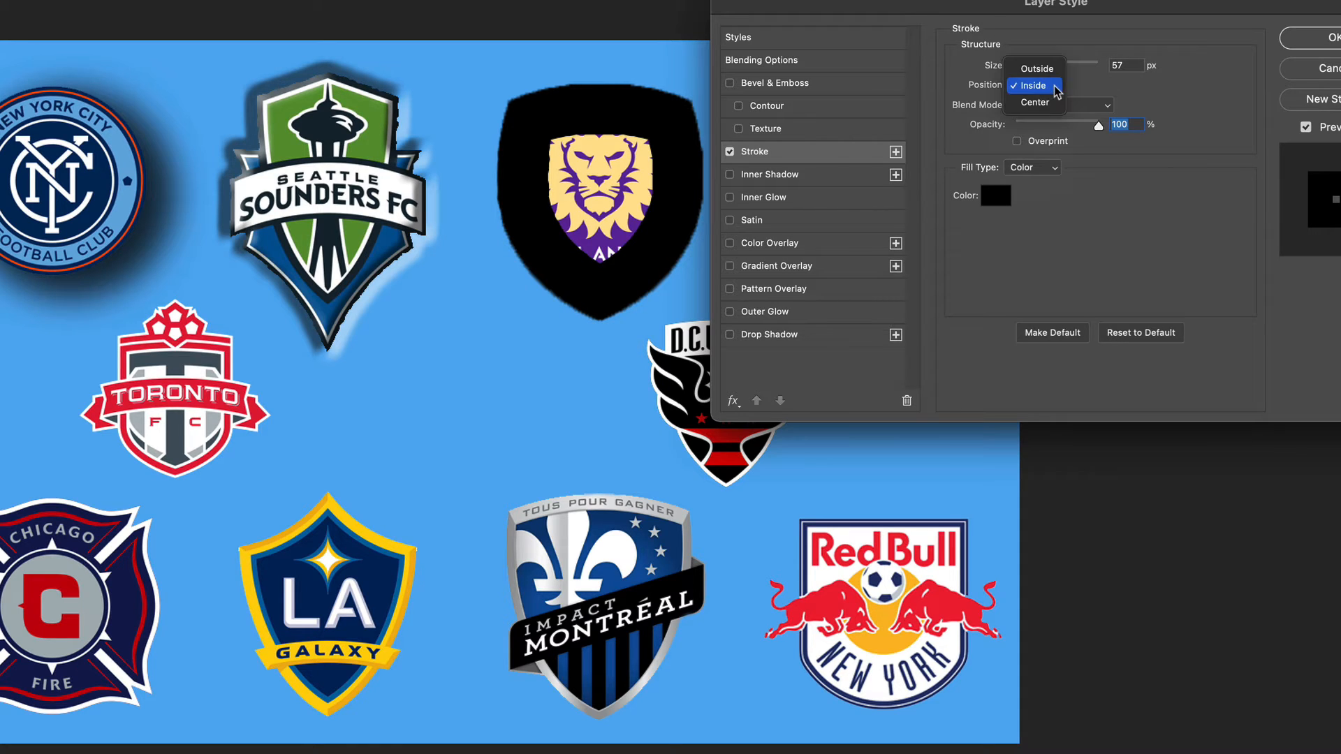
{"action": "left_click", "coordinate": [1044, 70]}
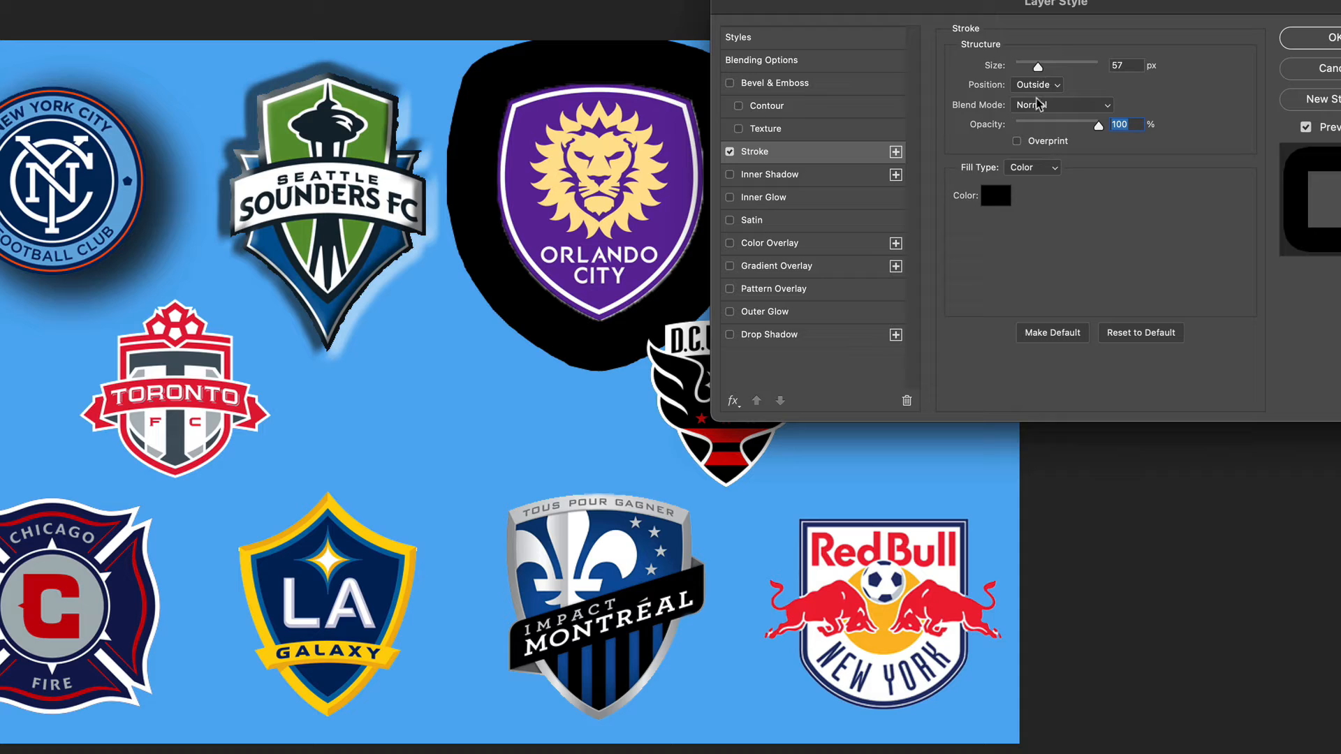
{"action": "left_click_drag", "start_coordinate": [1037, 67], "coordinate": [1023, 70]}
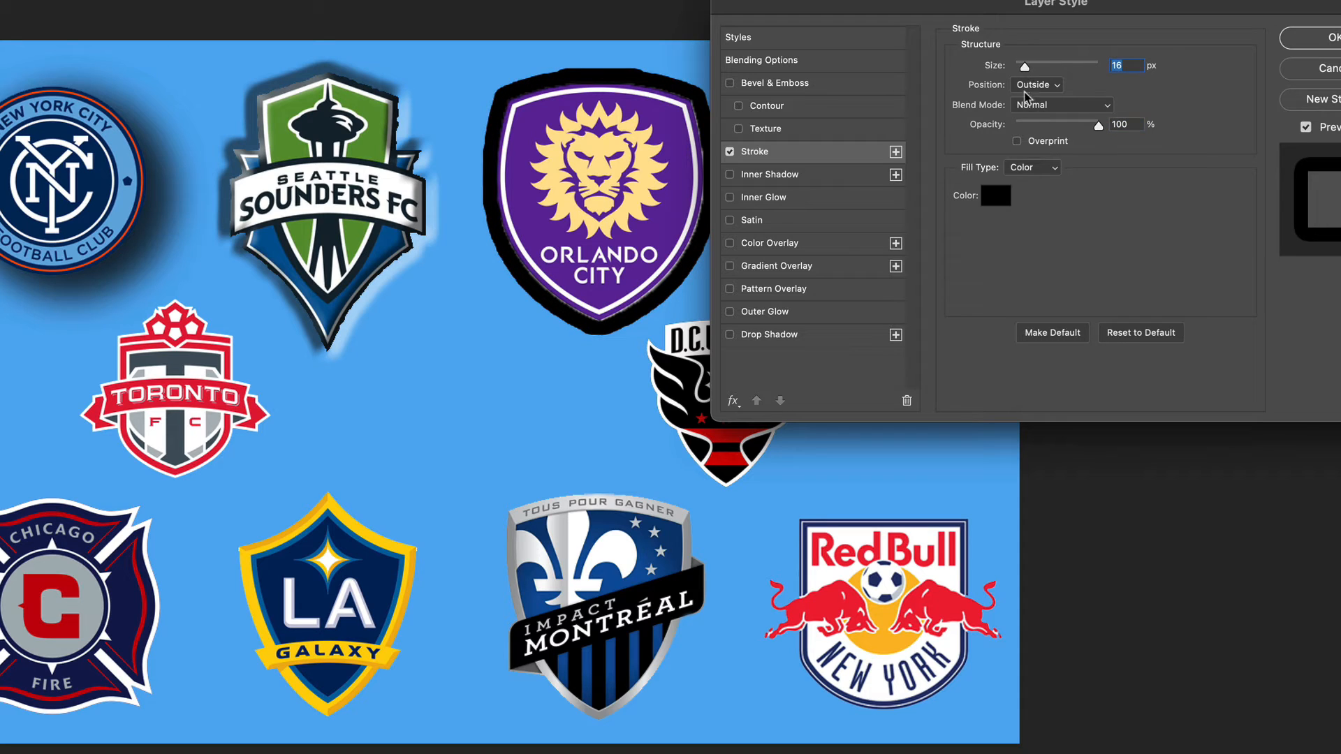
Step: Sample the lion's pale yellow (ffe294) from the orlando logo as the stroke color, and apply the stroke
{"action": "left_click", "coordinate": [998, 199]}
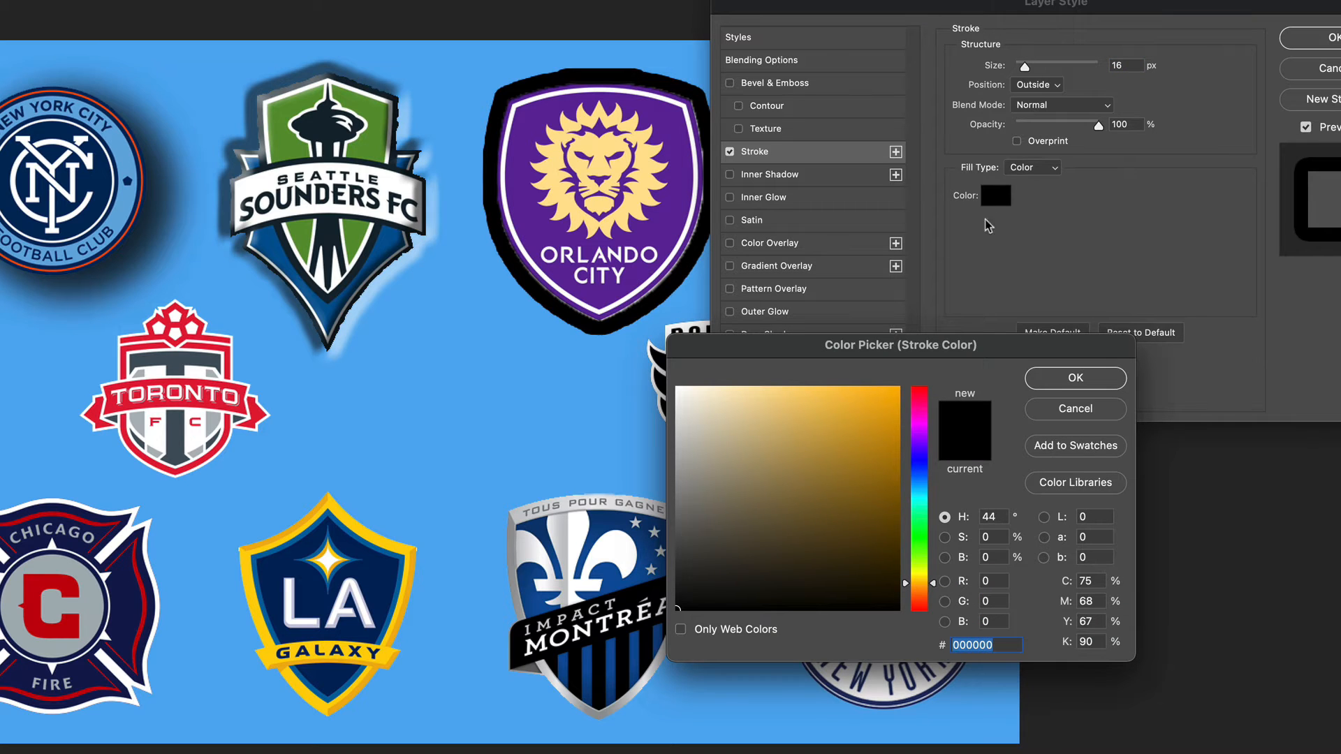
{"action": "left_click_drag", "start_coordinate": [940, 353], "coordinate": [966, 246]}
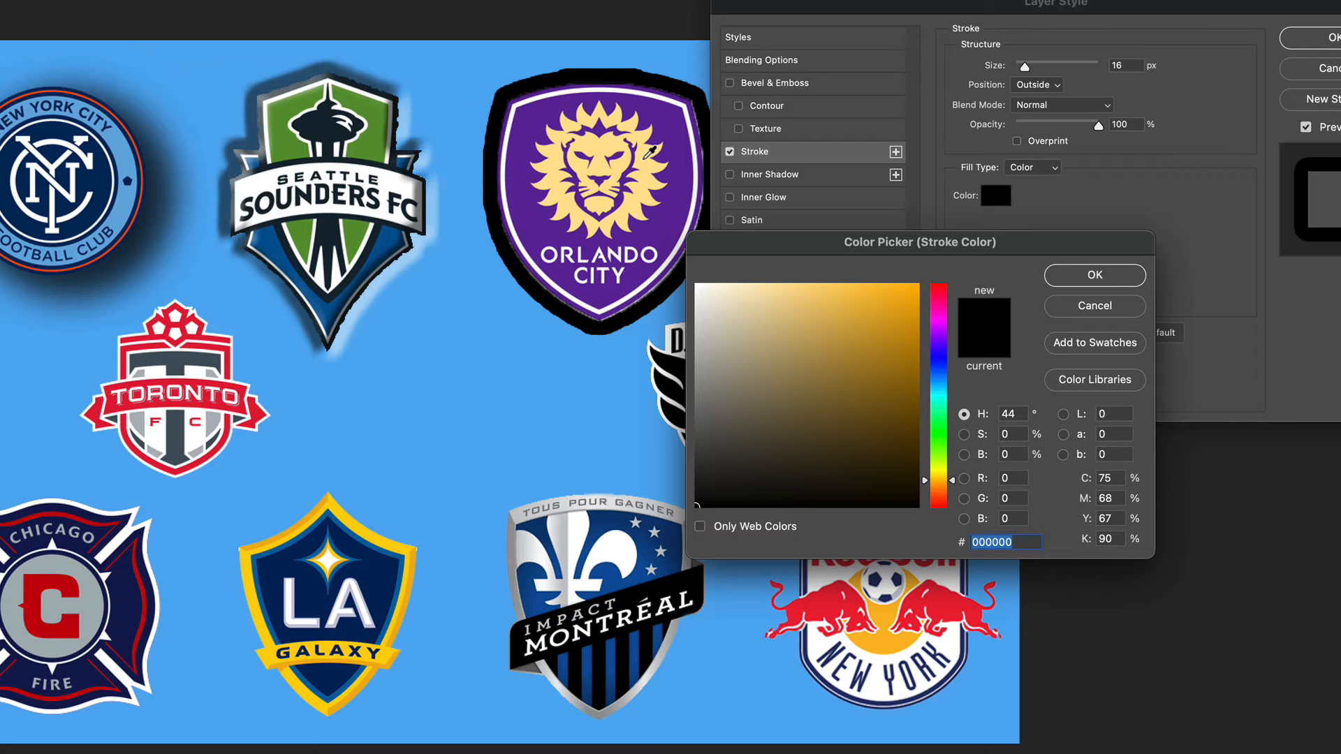
{"action": "left_click", "coordinate": [647, 155]}
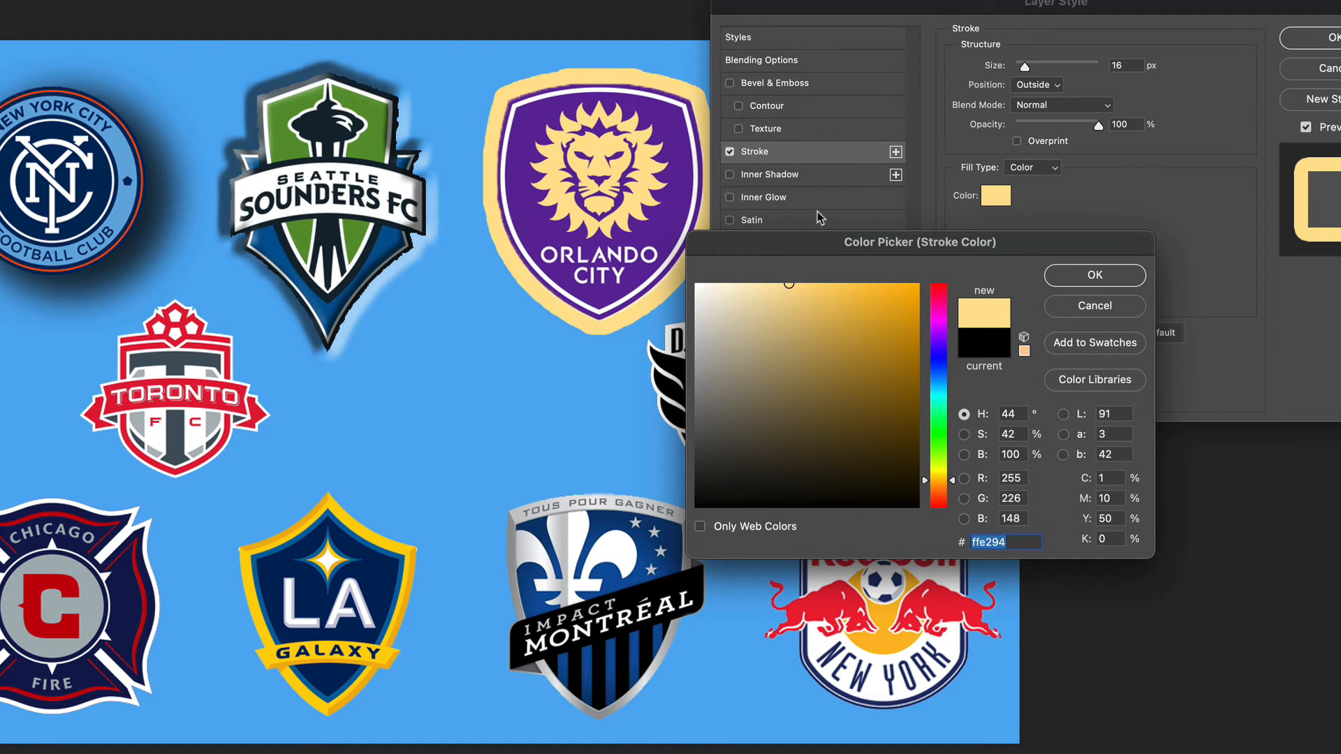
{"action": "left_click", "coordinate": [1094, 276]}
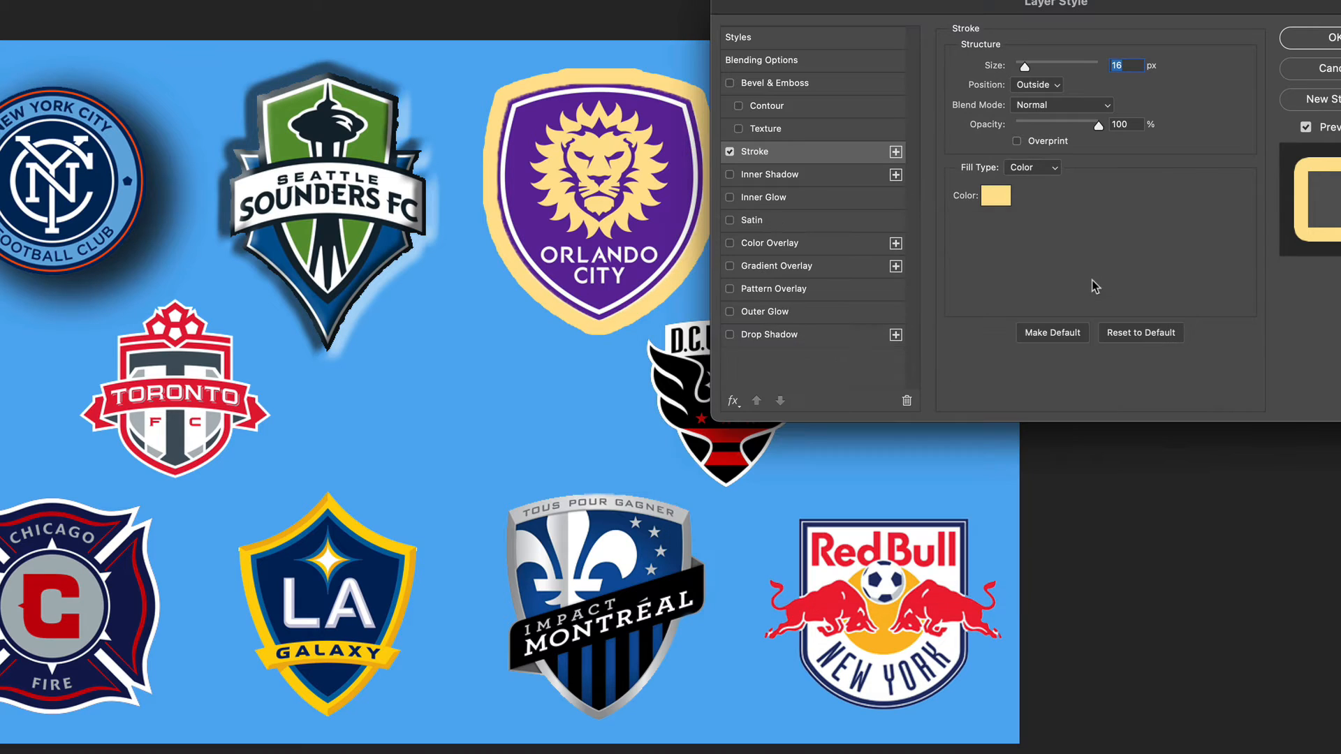
{"action": "left_click", "coordinate": [1315, 42]}
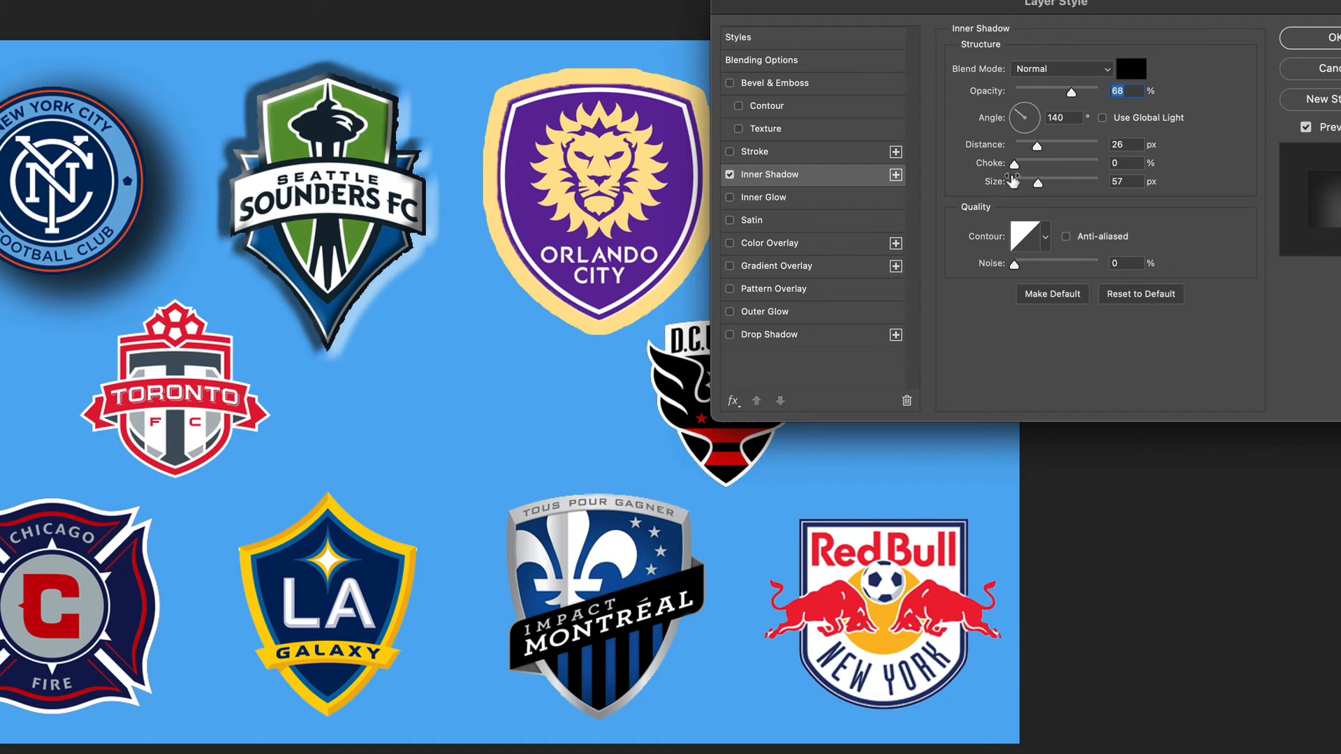
Step: Move the dialog clear of the portland logo and set its inner shadow to 96% opacity, 28 px distance, 5% choke and 98 px size
{"action": "left_click_drag", "start_coordinate": [965, 9], "coordinate": [302, 9]}
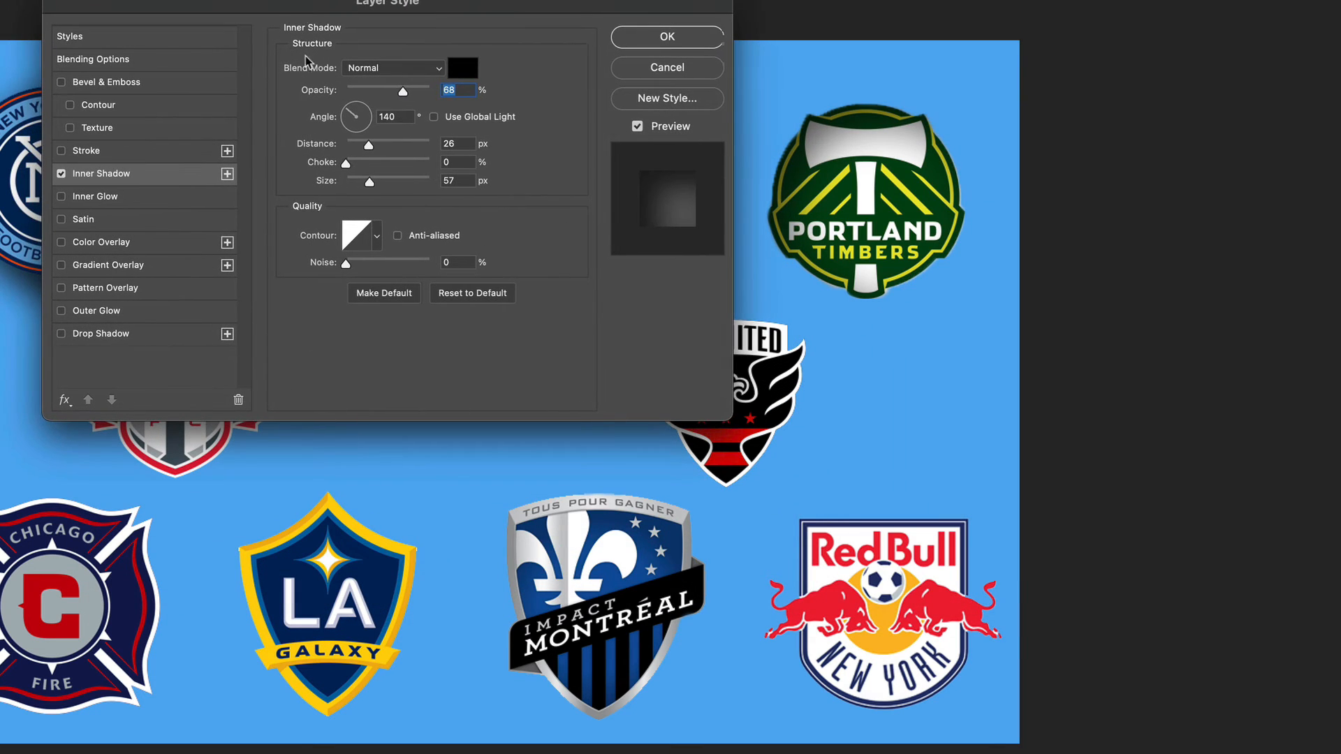
{"action": "left_click_drag", "start_coordinate": [402, 92], "coordinate": [427, 92]}
{"action": "left_click_drag", "start_coordinate": [369, 146], "coordinate": [351, 171]}
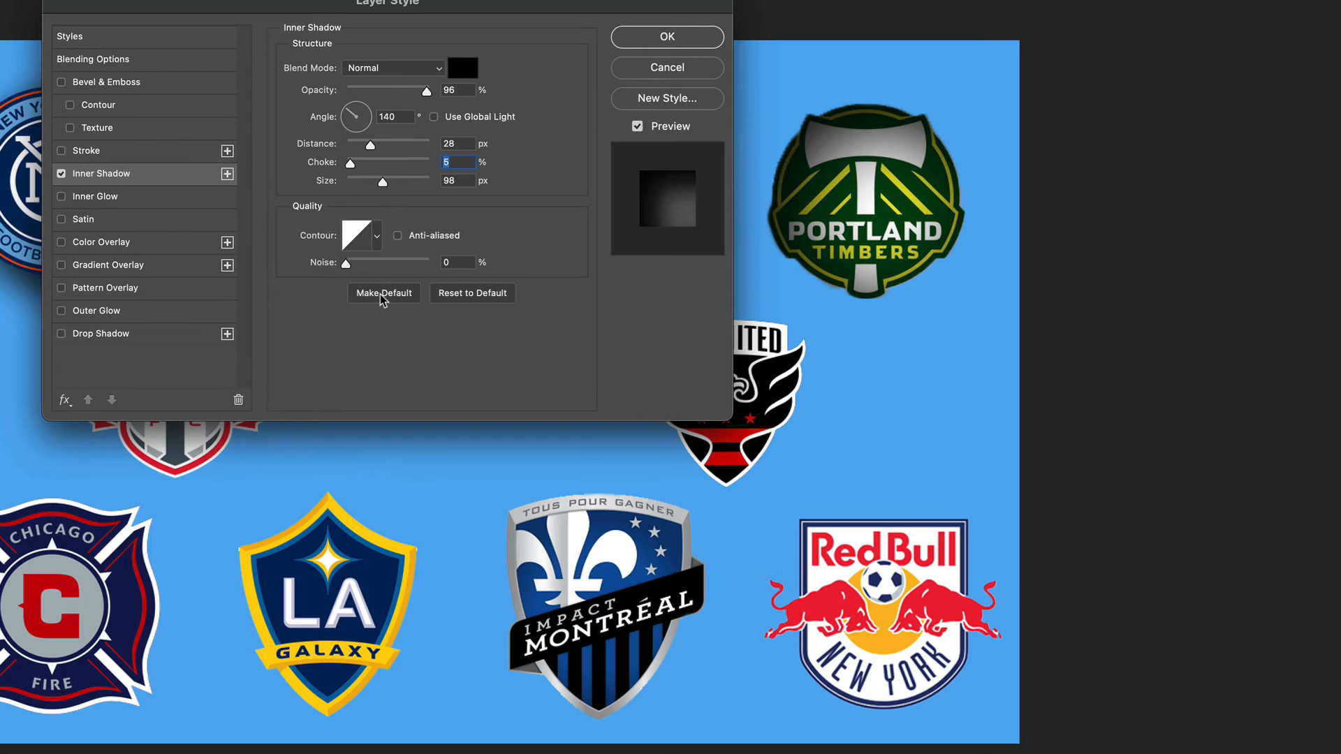
Step: Try a multi-peaked and a rounded contour on the portland inner shadow, and return it to the straight diagonal contour
{"action": "left_click", "coordinate": [376, 238]}
{"action": "left_click", "coordinate": [326, 304]}
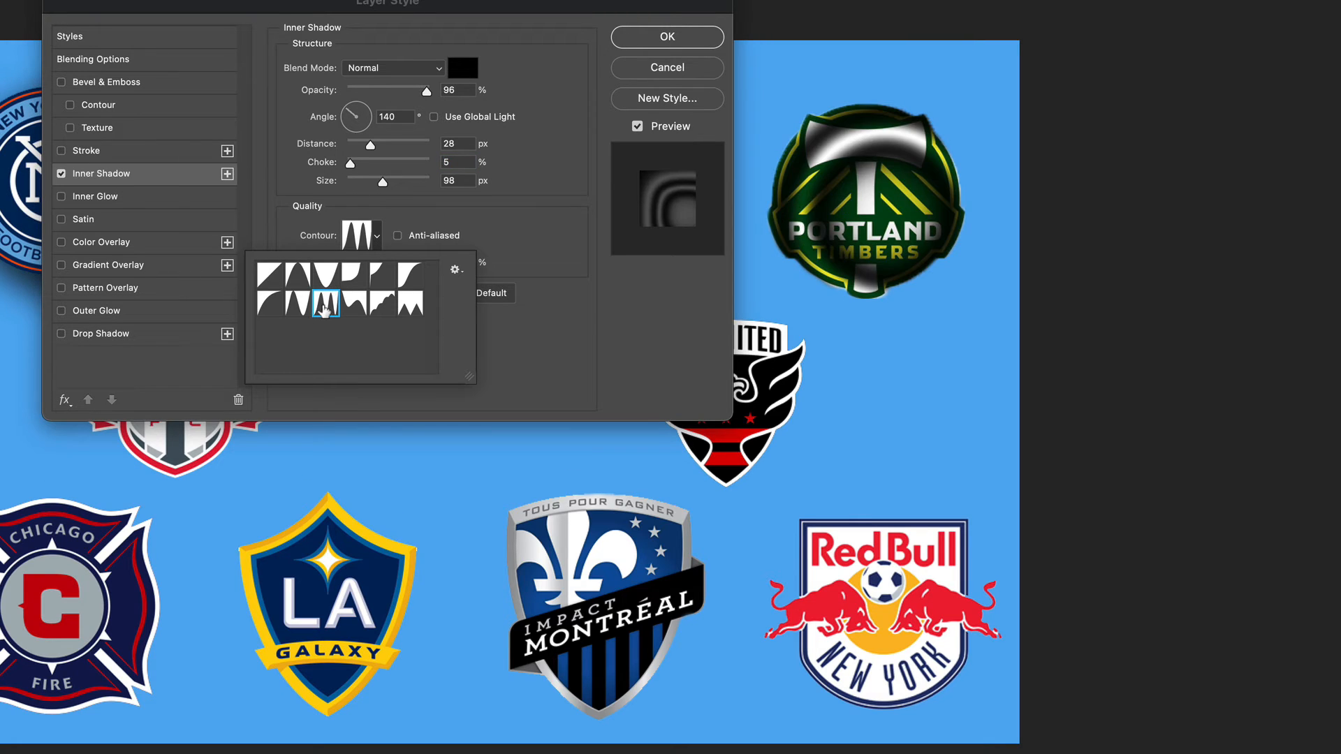
{"action": "left_click", "coordinate": [268, 304]}
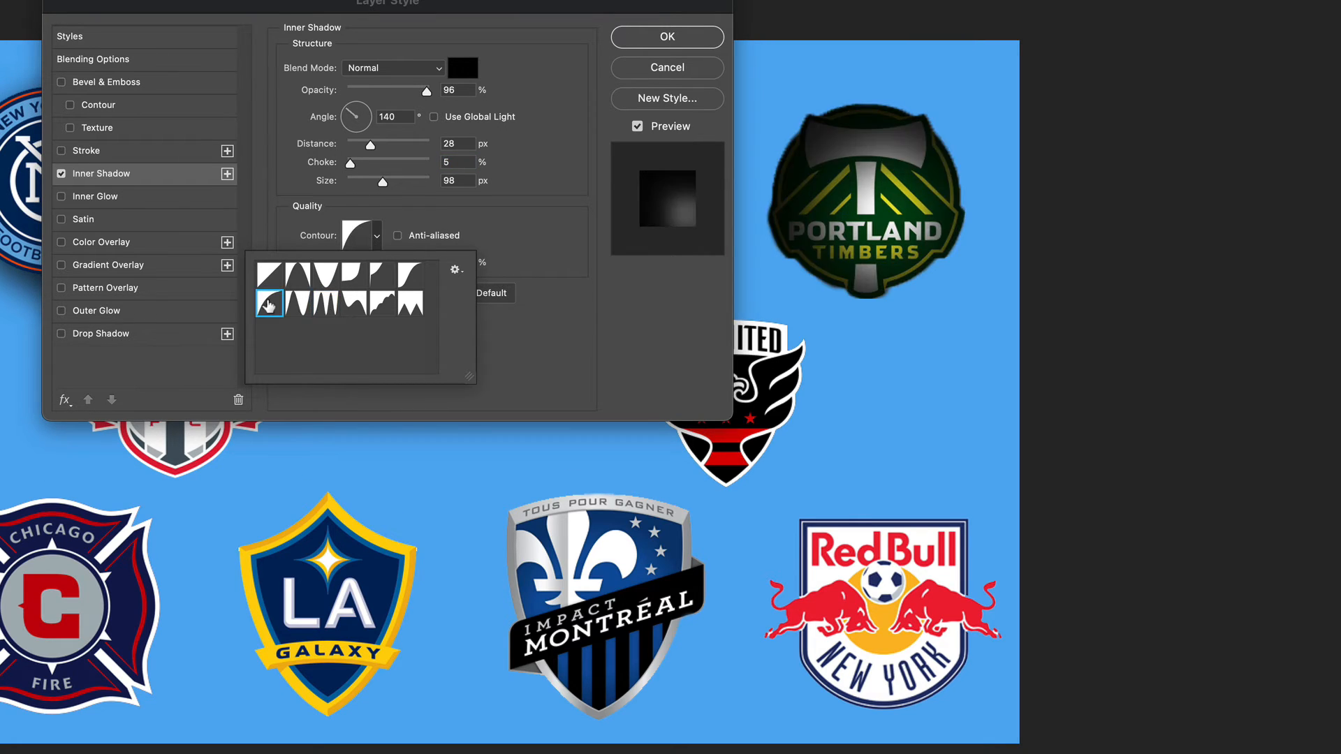
{"action": "left_click", "coordinate": [270, 279]}
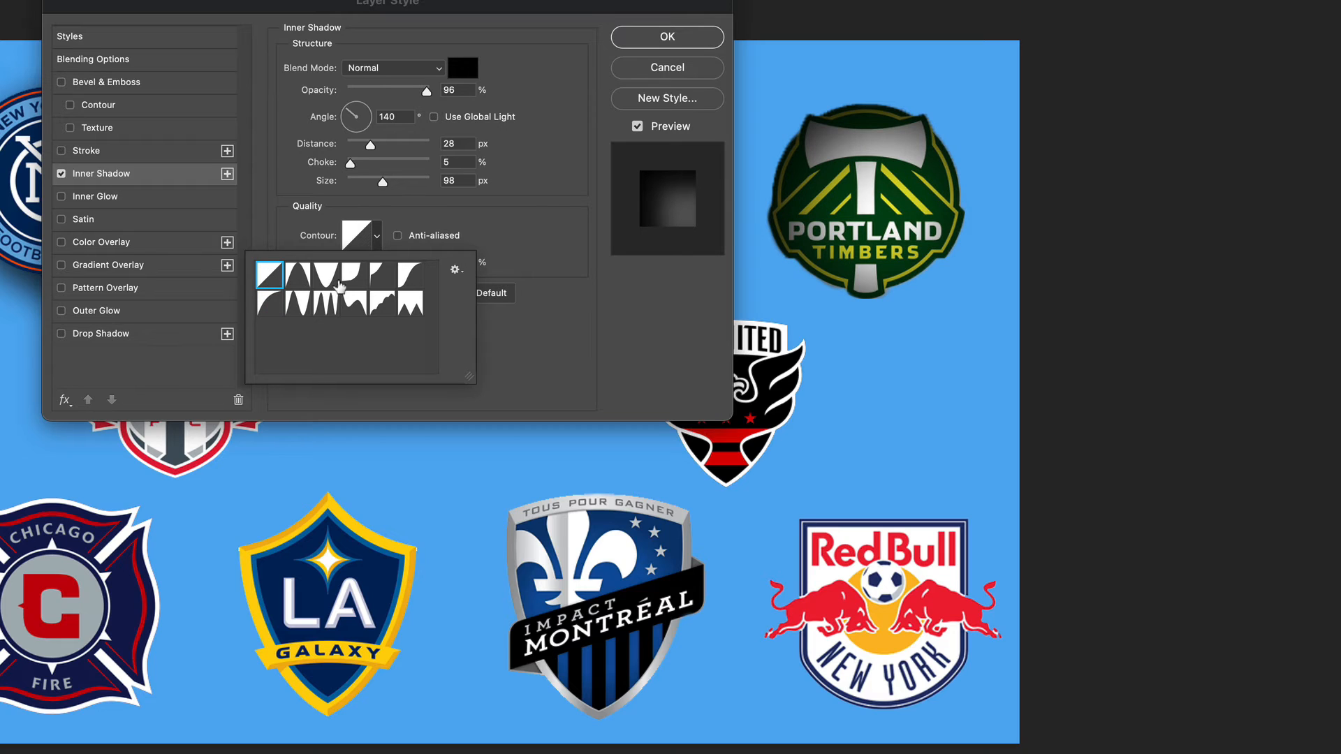
{"action": "left_click", "coordinate": [486, 228]}
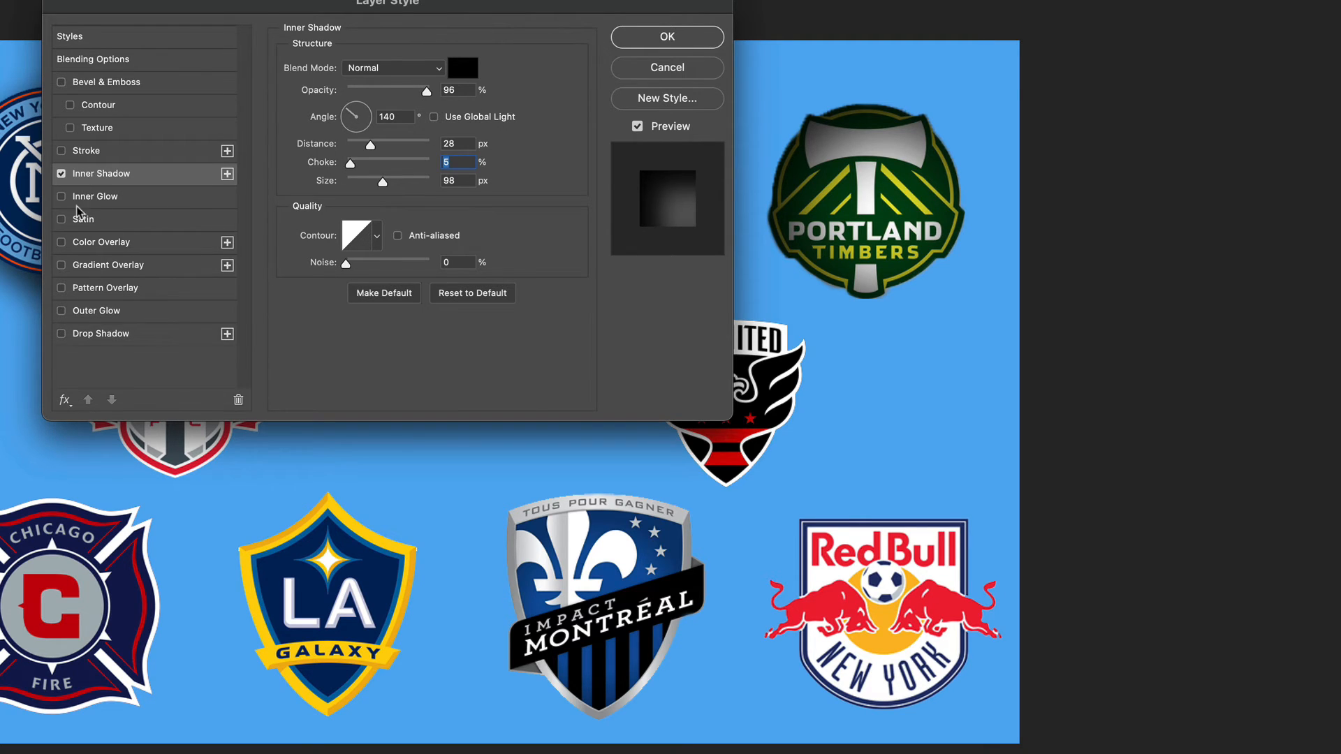
Step: Add an Outer Glow to the portland layer and set its color to bright yellow (e0e718)
{"action": "left_click", "coordinate": [97, 314]}
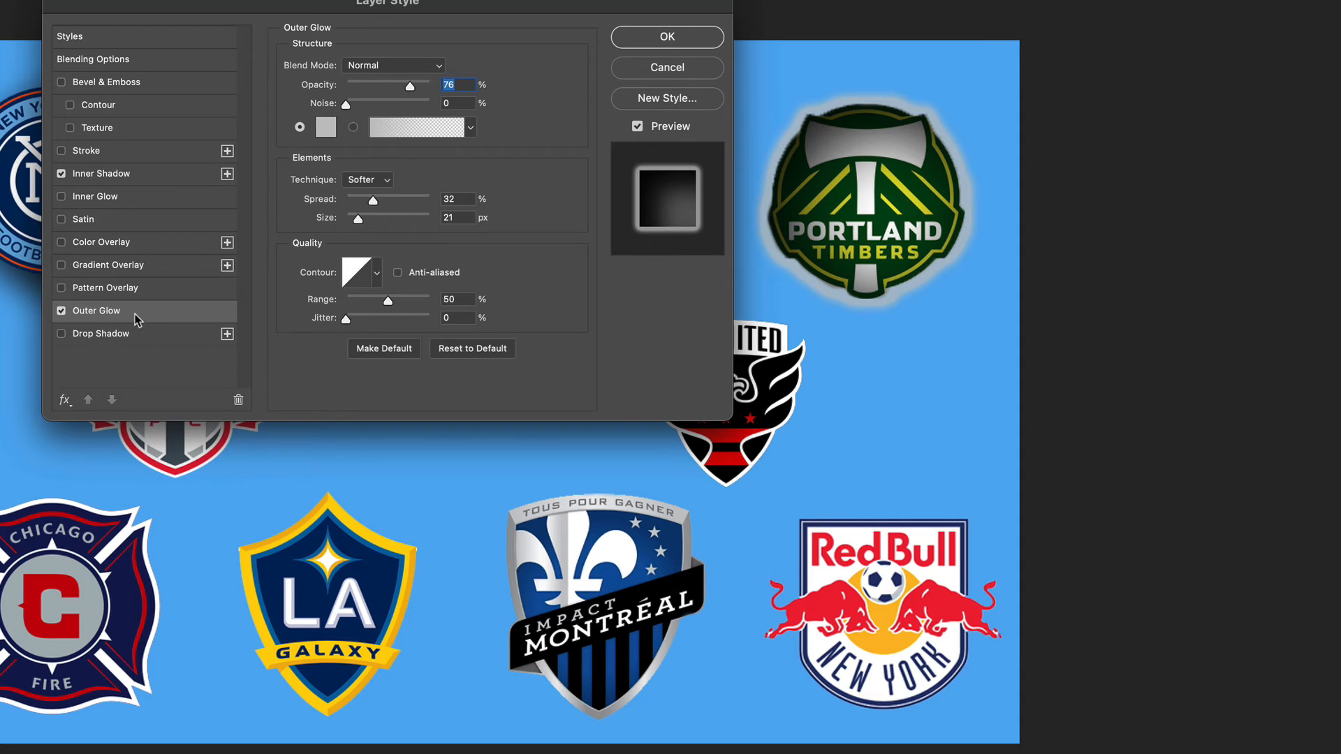
{"action": "left_click", "coordinate": [326, 130]}
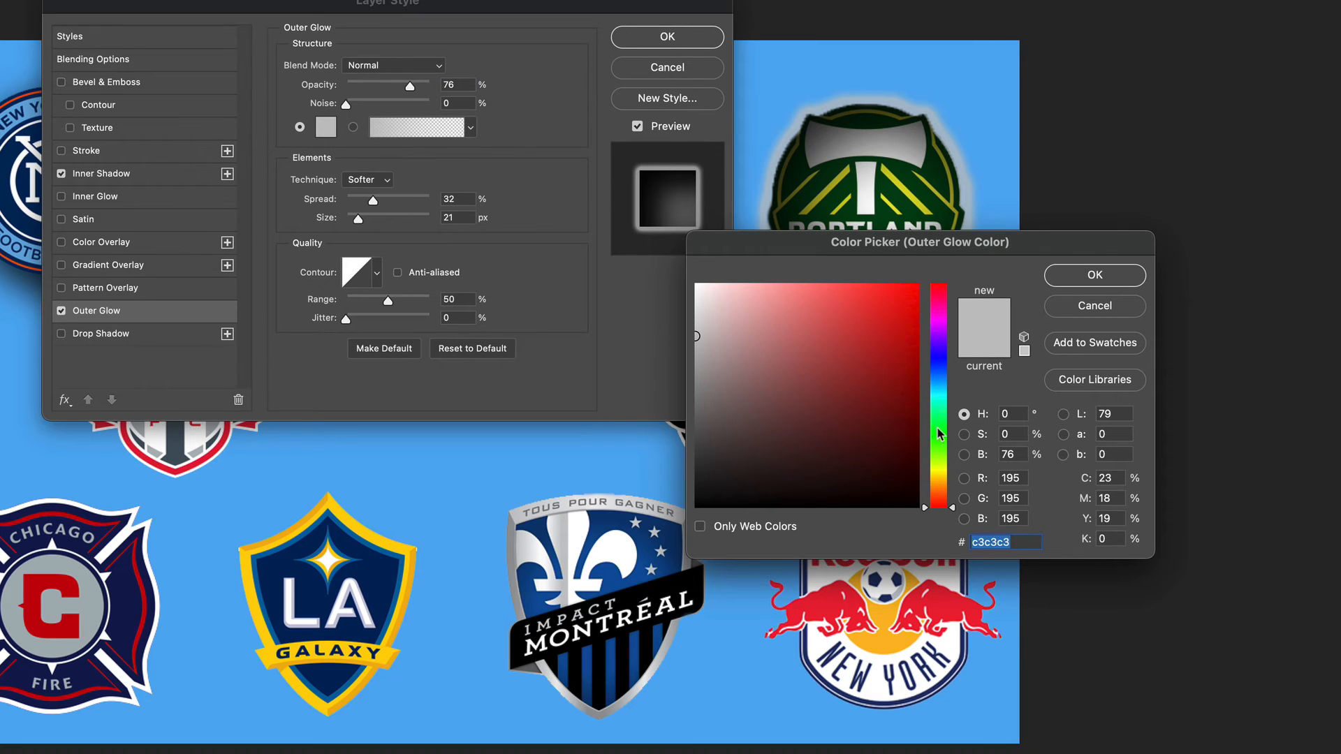
{"action": "left_click_drag", "start_coordinate": [940, 434], "coordinate": [940, 470]}
{"action": "left_click", "coordinate": [886, 318]}
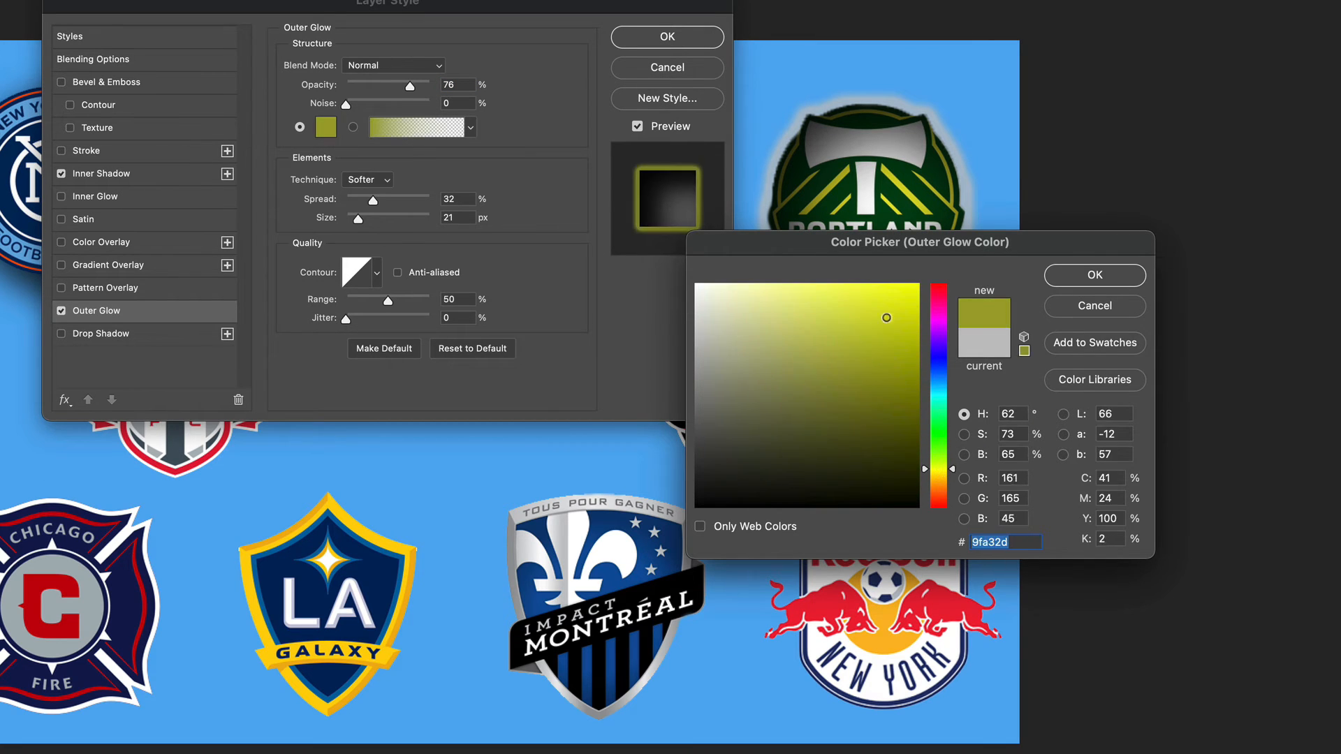
{"action": "left_click_drag", "start_coordinate": [886, 318], "coordinate": [895, 304]}
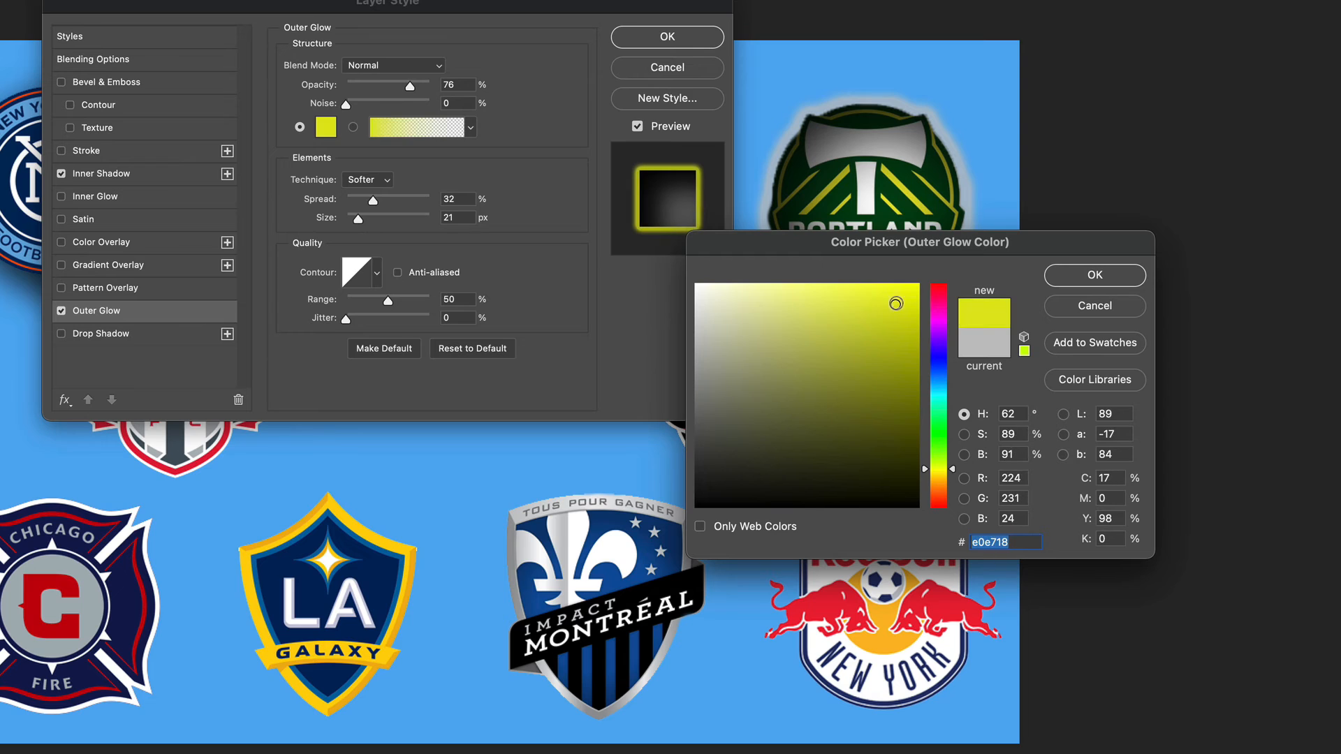
{"action": "left_click", "coordinate": [1075, 276]}
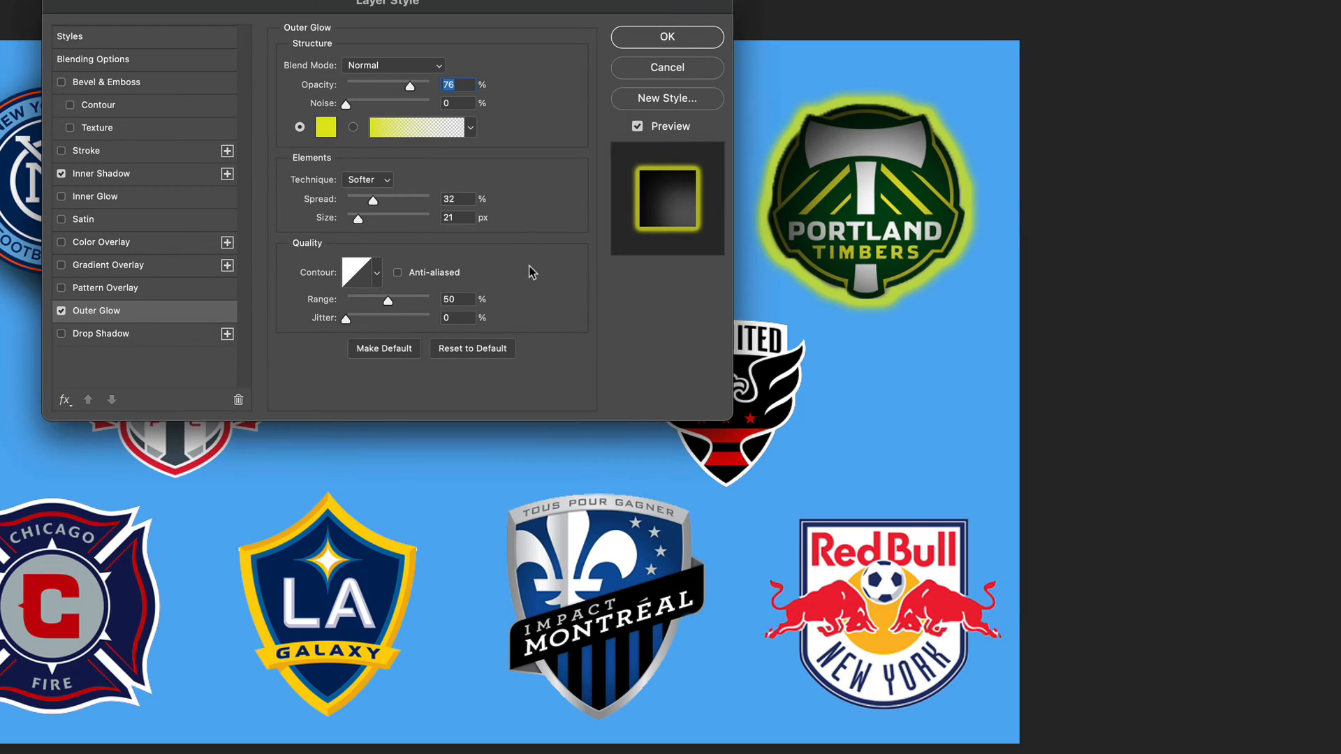
Step: Set the portland outer glow to 17% spread and 49 px size, and apply the layer style
{"action": "left_click_drag", "start_coordinate": [373, 202], "coordinate": [366, 219]}
{"action": "mouse_move", "coordinate": [345, 104]}
{"action": "left_mouse_down"}
{"action": "mouse_move", "coordinate": [422, 110]}
{"action": "mouse_move", "coordinate": [340, 105]}
{"action": "left_mouse_up"}
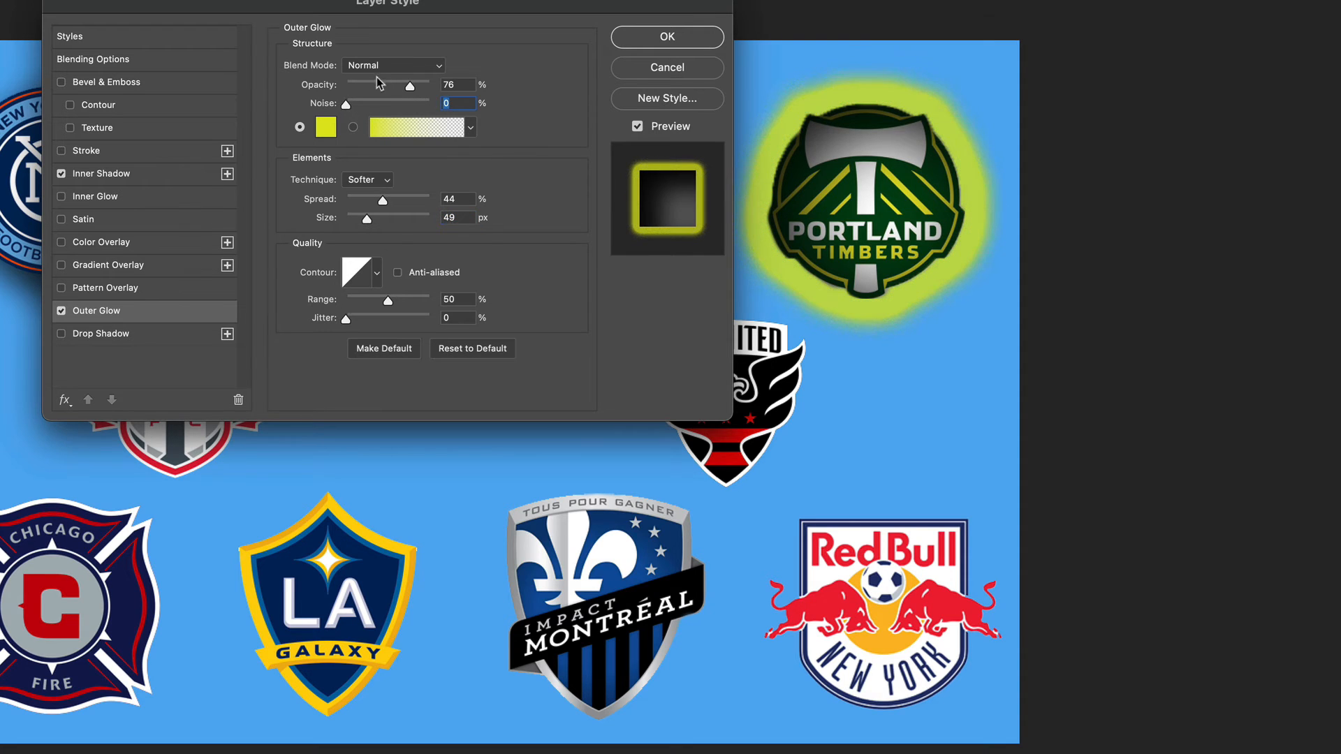
{"action": "left_click", "coordinate": [342, 321]}
{"action": "left_click_drag", "start_coordinate": [384, 204], "coordinate": [359, 203]}
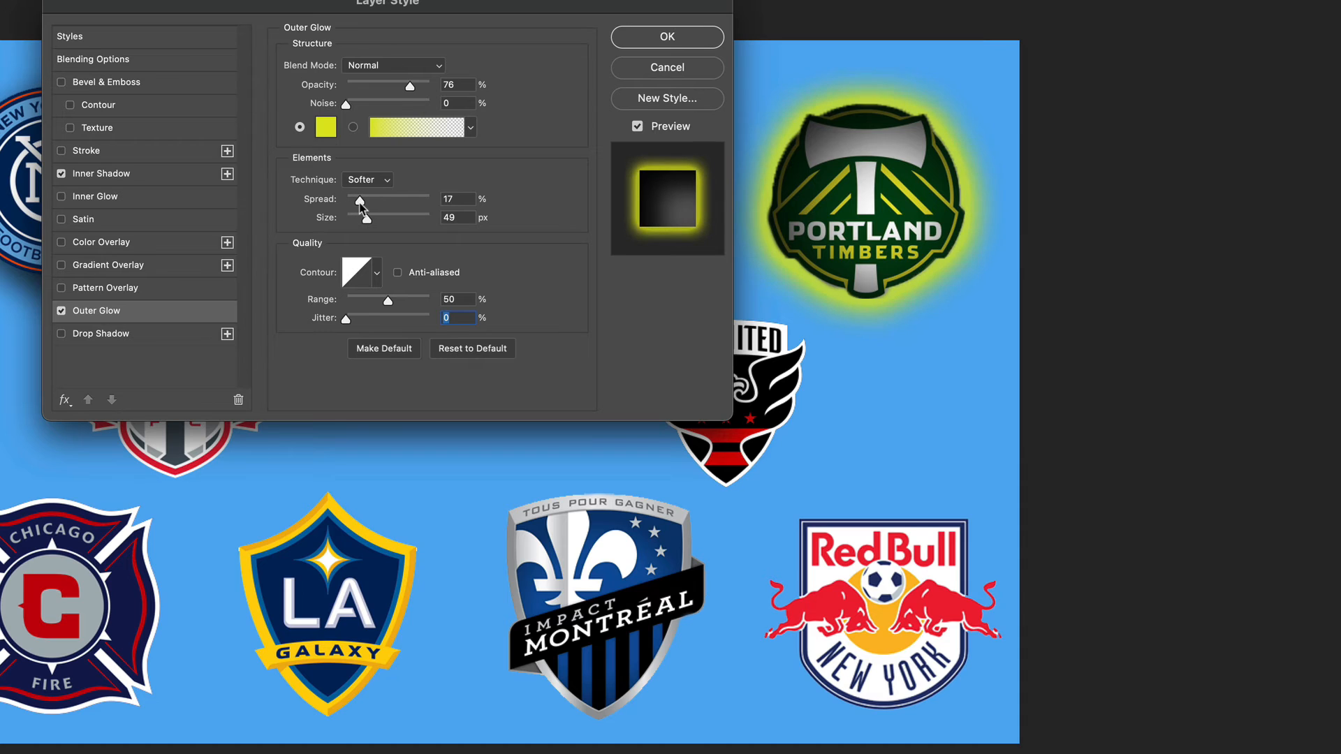
{"action": "left_click", "coordinate": [672, 40]}
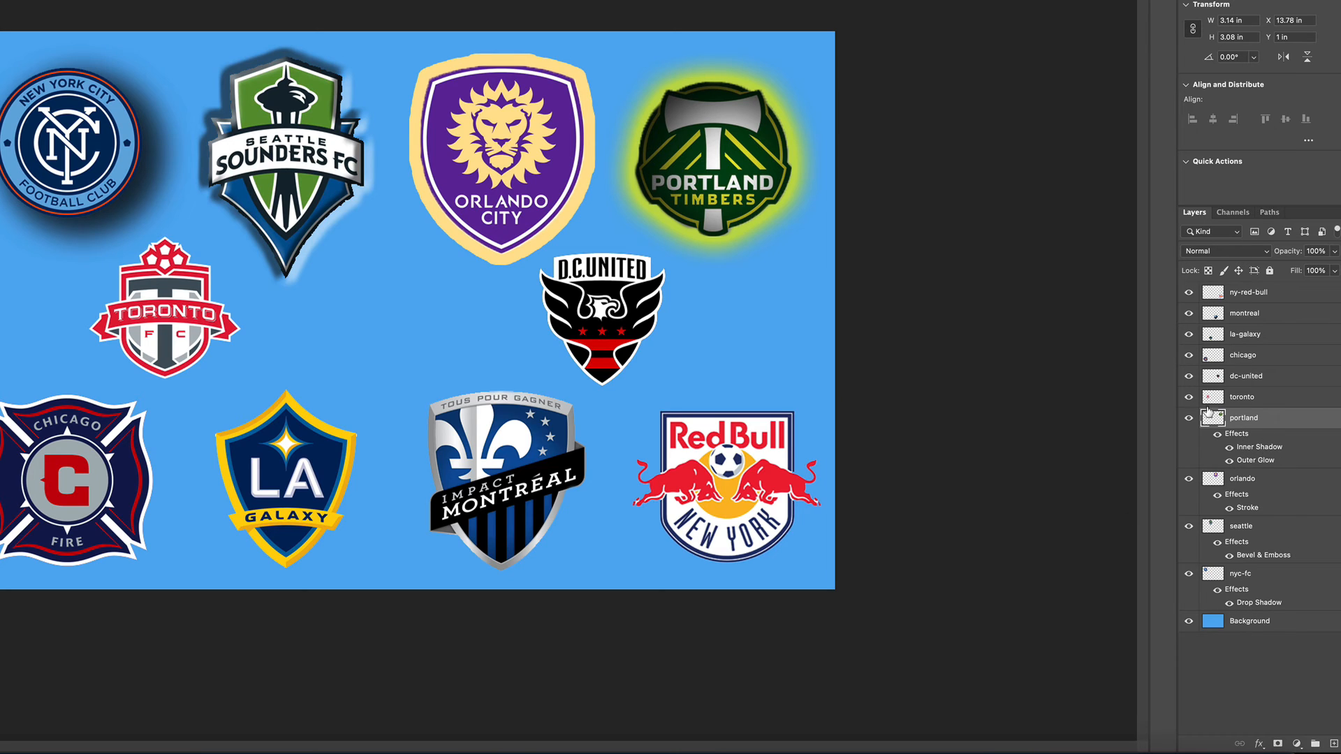
Step: Add a Gradient Overlay to the toronto layer with Normal blend mode and 100% opacity, keeping the dialog clear of the logo
{"action": "left_click", "coordinate": [1241, 398]}
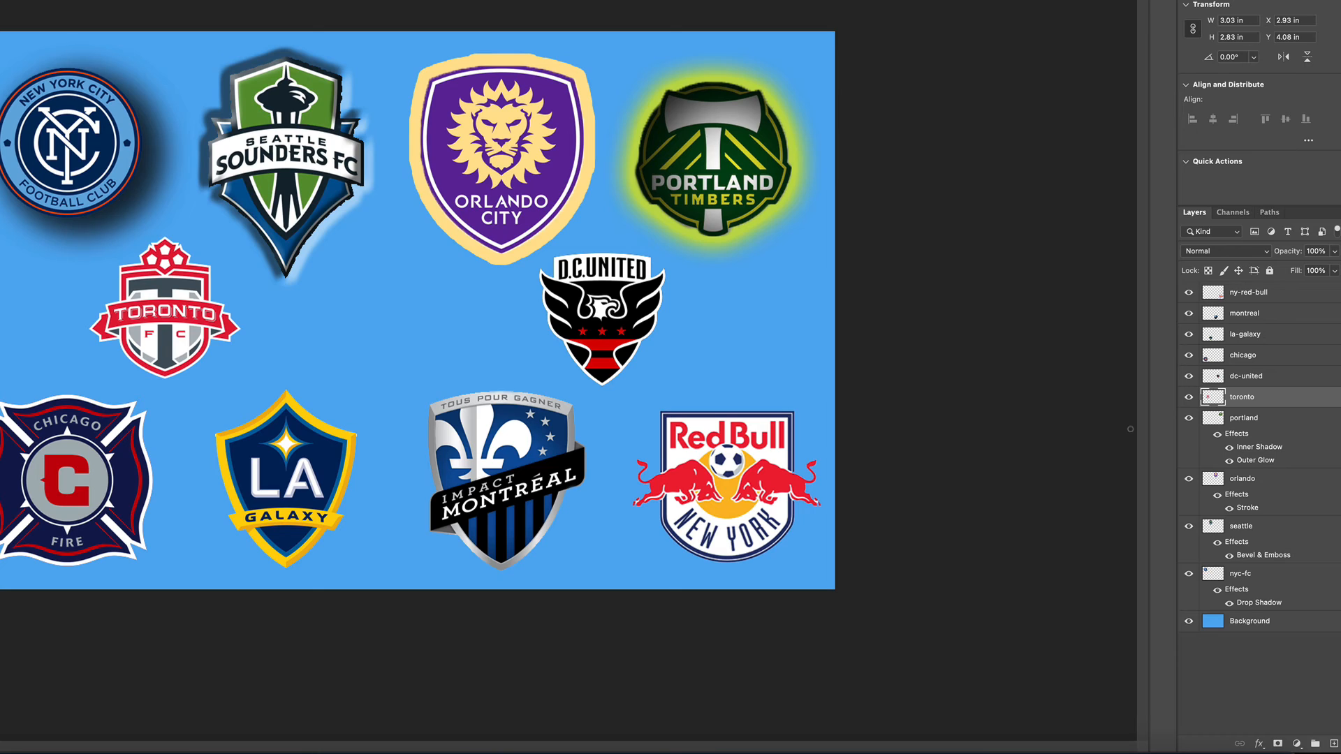
{"action": "left_click", "coordinate": [1259, 745]}
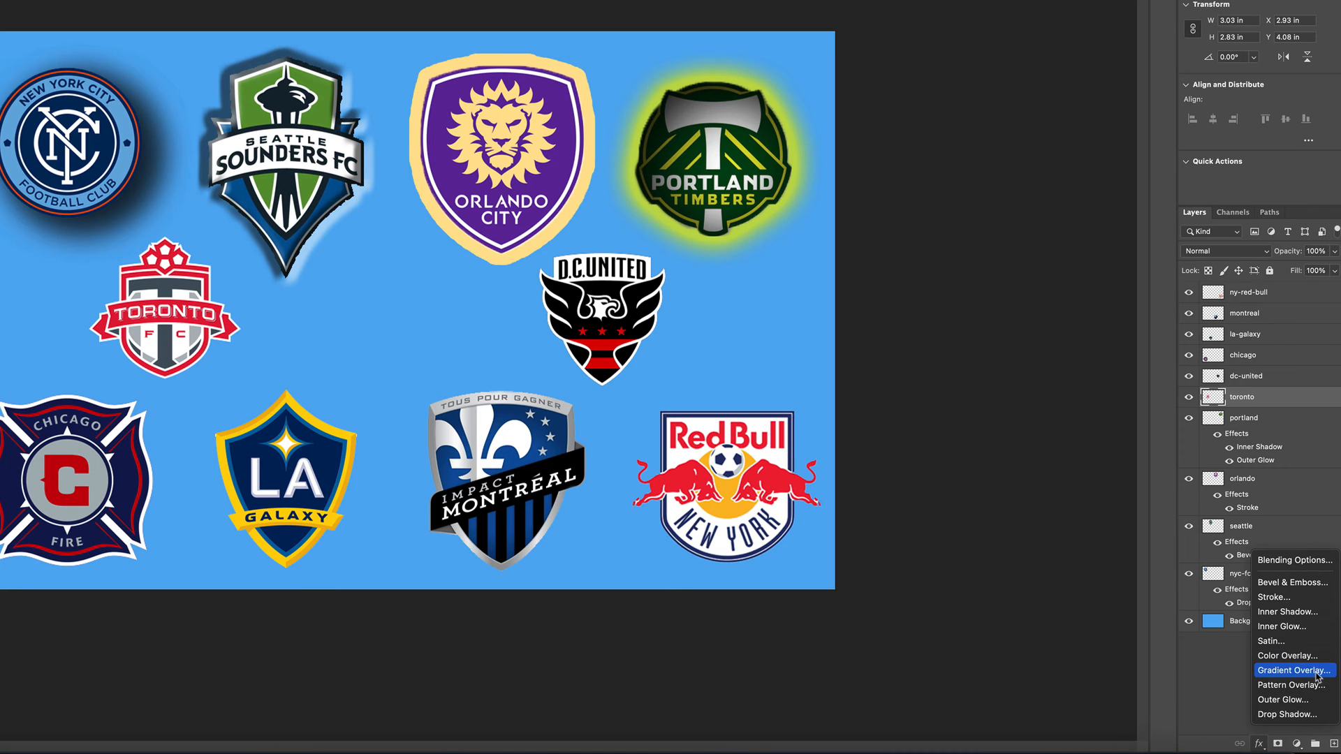
{"action": "left_click", "coordinate": [1317, 672]}
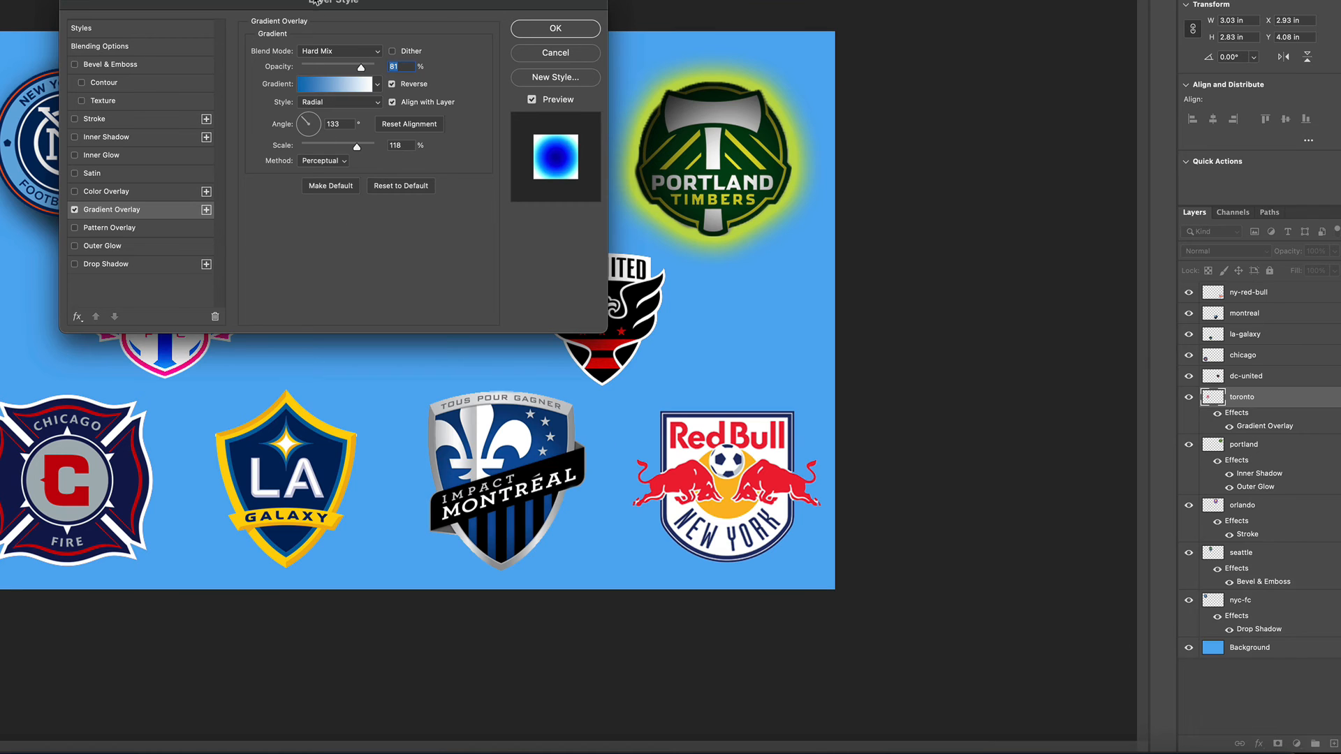
{"action": "left_click_drag", "start_coordinate": [315, 1], "coordinate": [508, 61]}
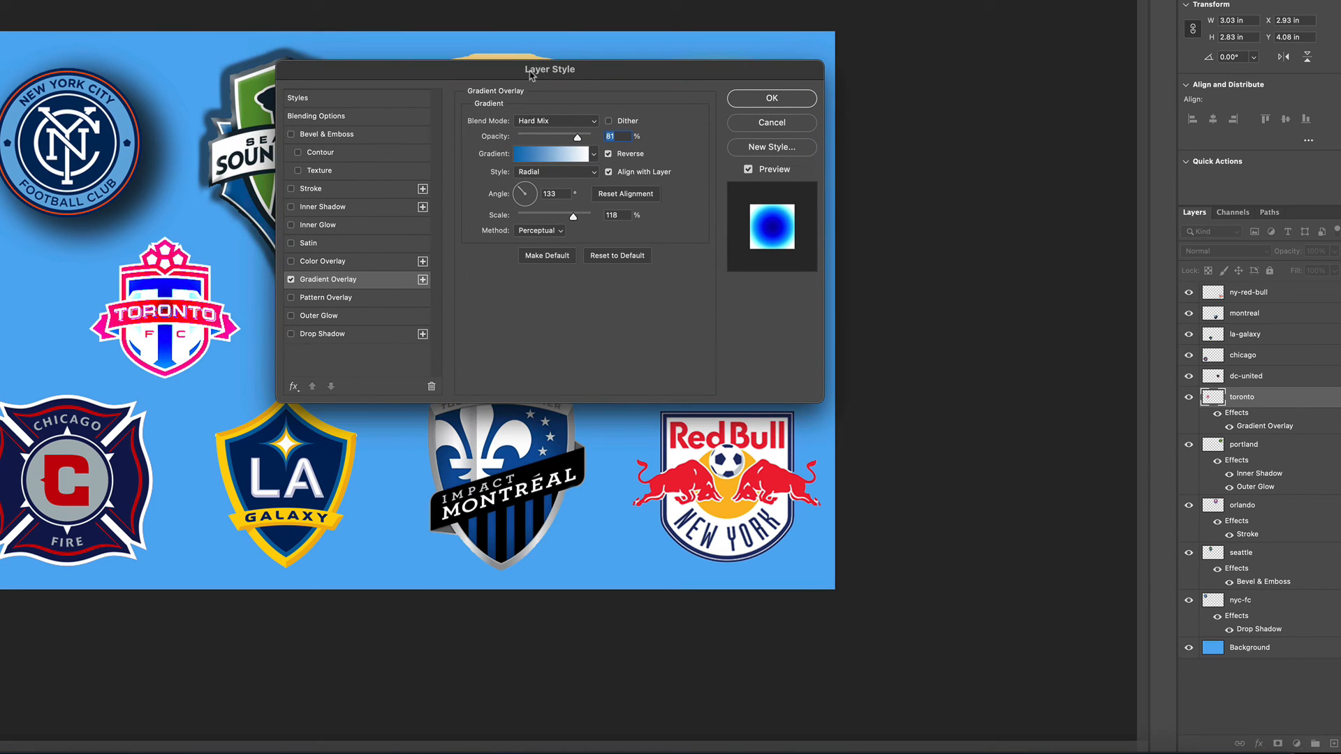
{"action": "left_click", "coordinate": [555, 121]}
{"action": "left_click", "coordinate": [519, 105]}
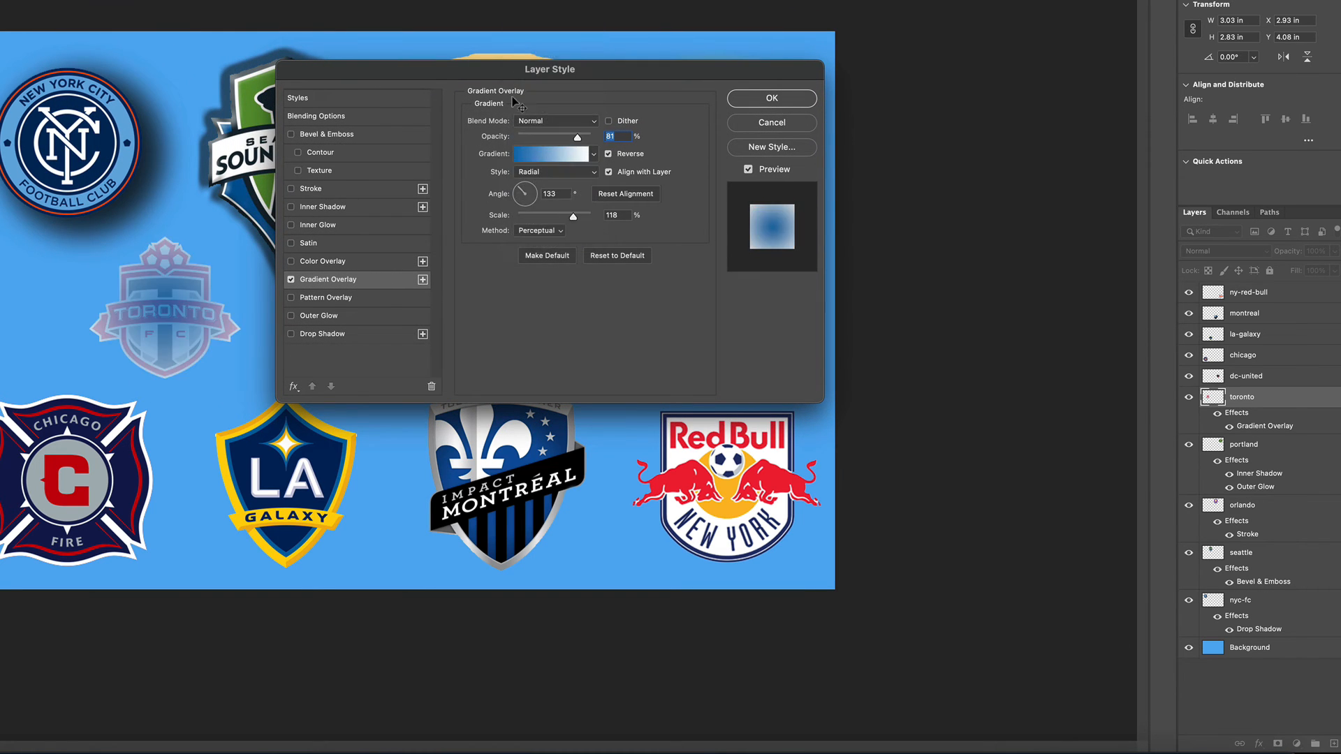
{"action": "left_click_drag", "start_coordinate": [578, 139], "coordinate": [592, 138]}
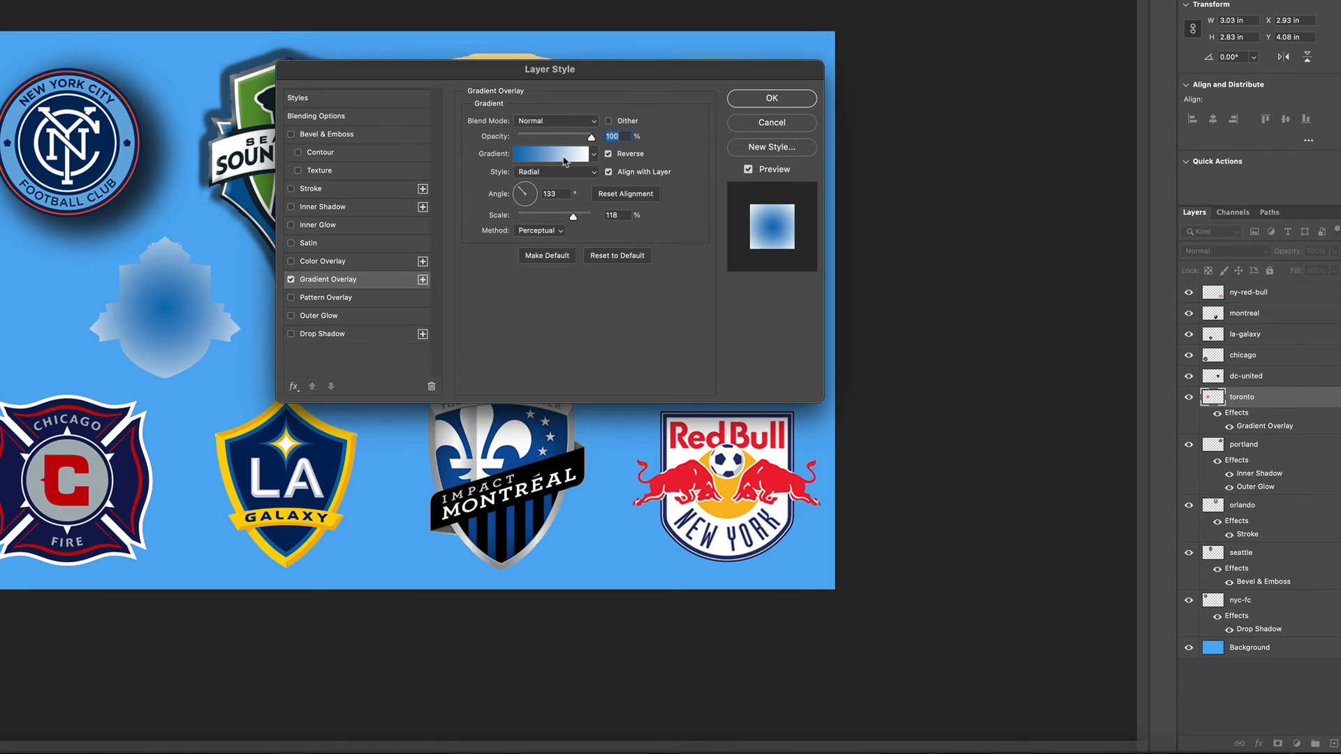
Step: Give the toronto overlay the magenta-to-white gradient preset with Linear style and an 88° angle
{"action": "left_click", "coordinate": [593, 153]}
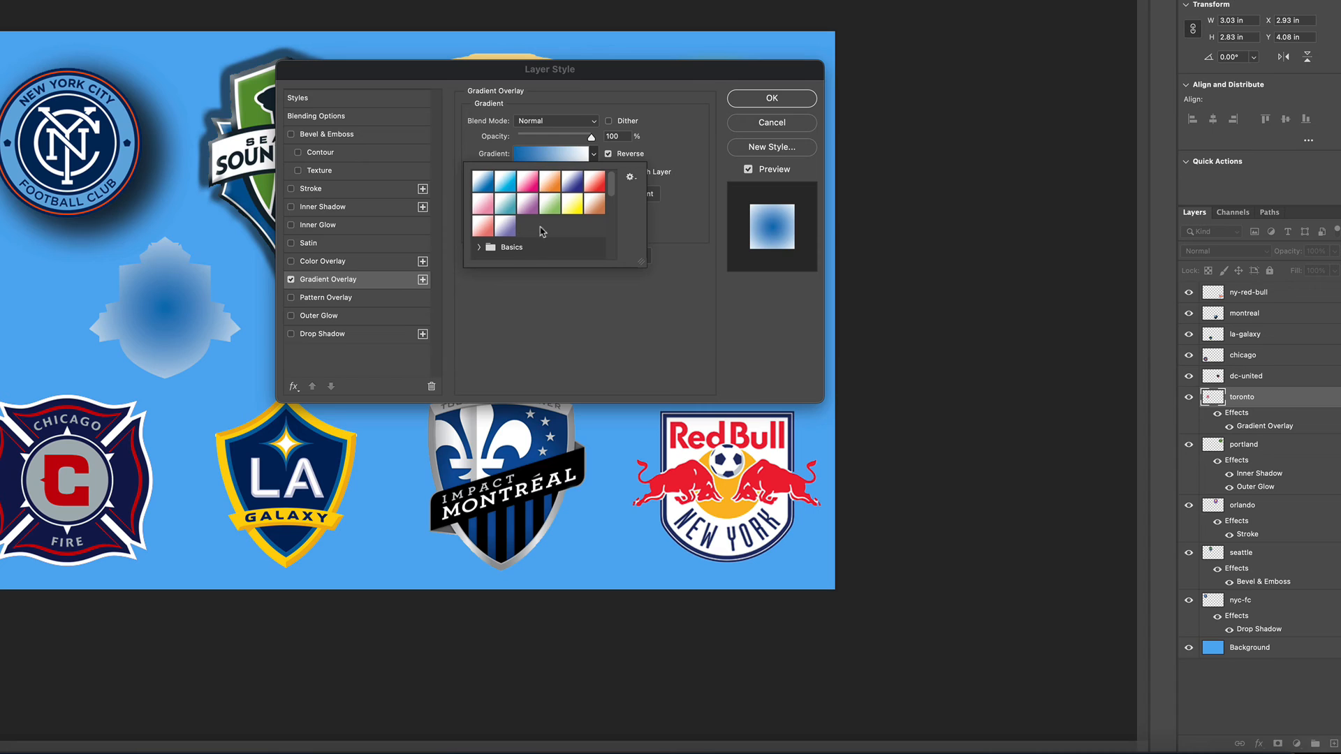
{"action": "left_click", "coordinate": [527, 182]}
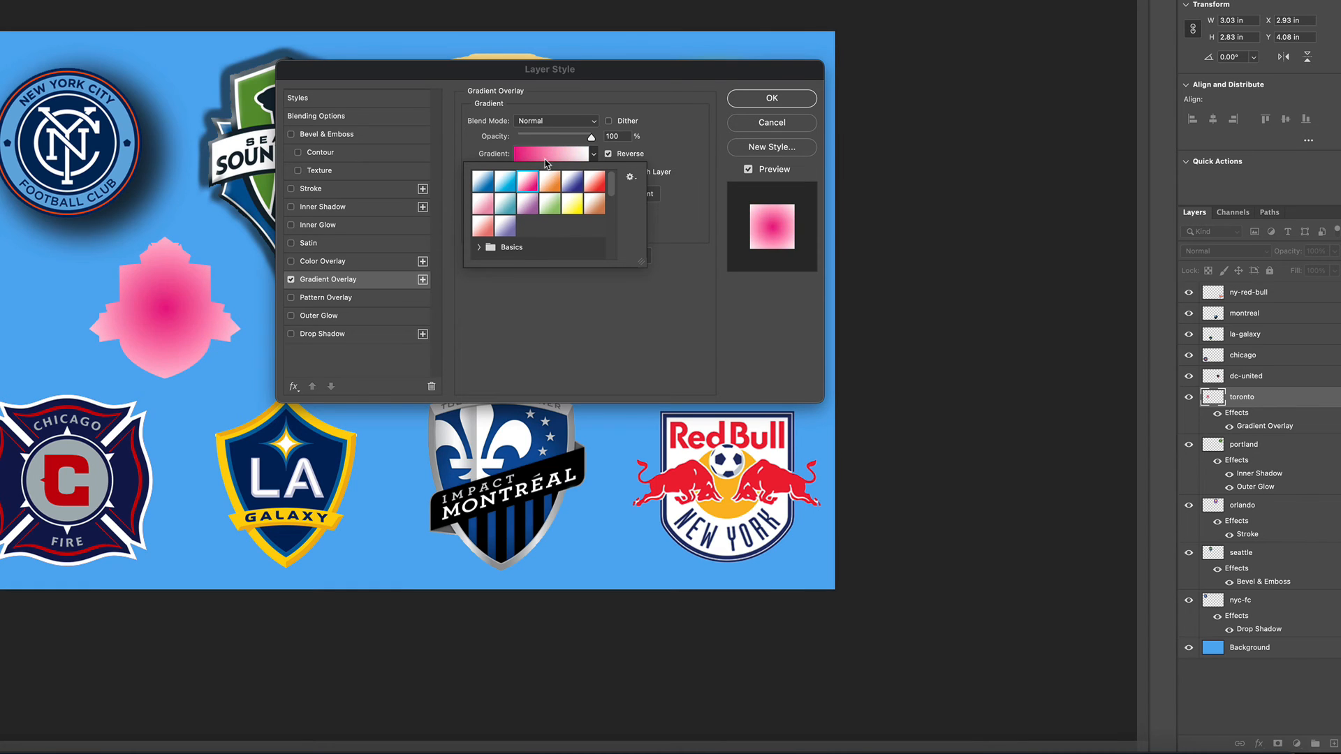
{"action": "left_click", "coordinate": [686, 170]}
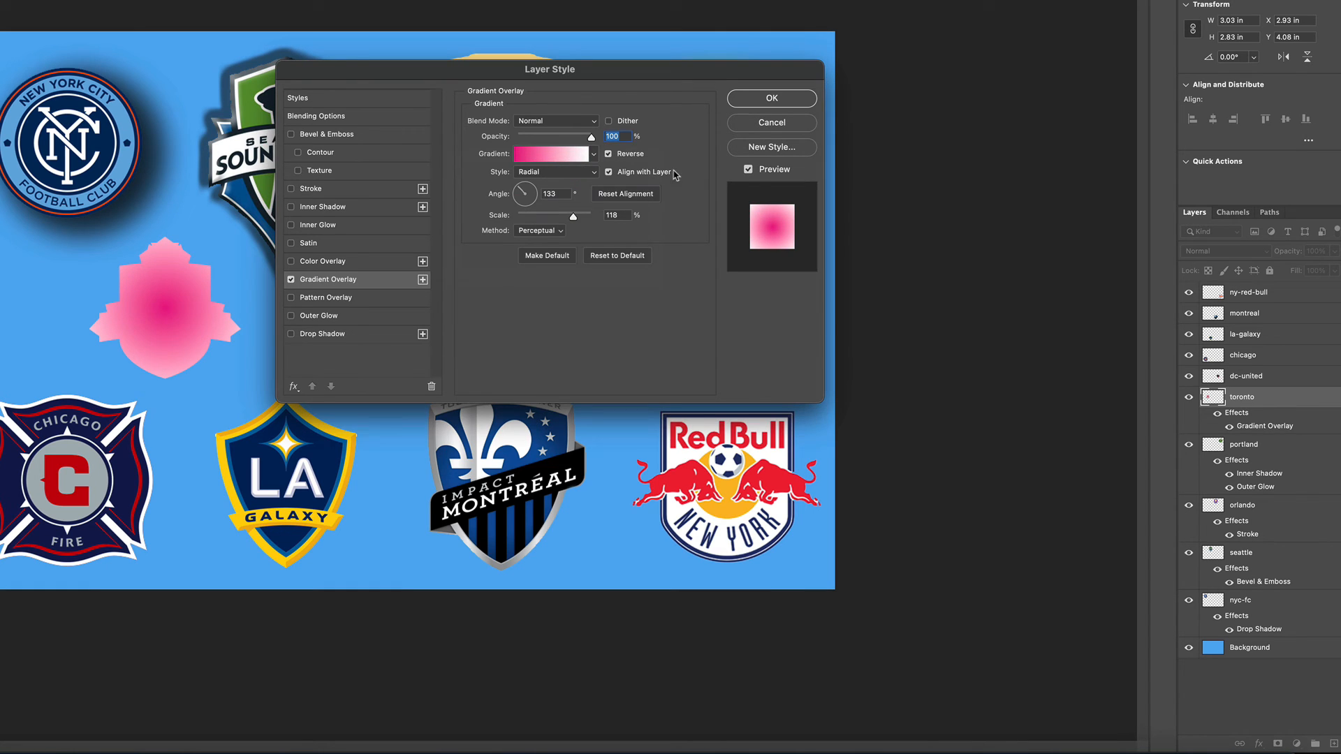
{"action": "left_click", "coordinate": [554, 173]}
{"action": "left_click", "coordinate": [544, 160]}
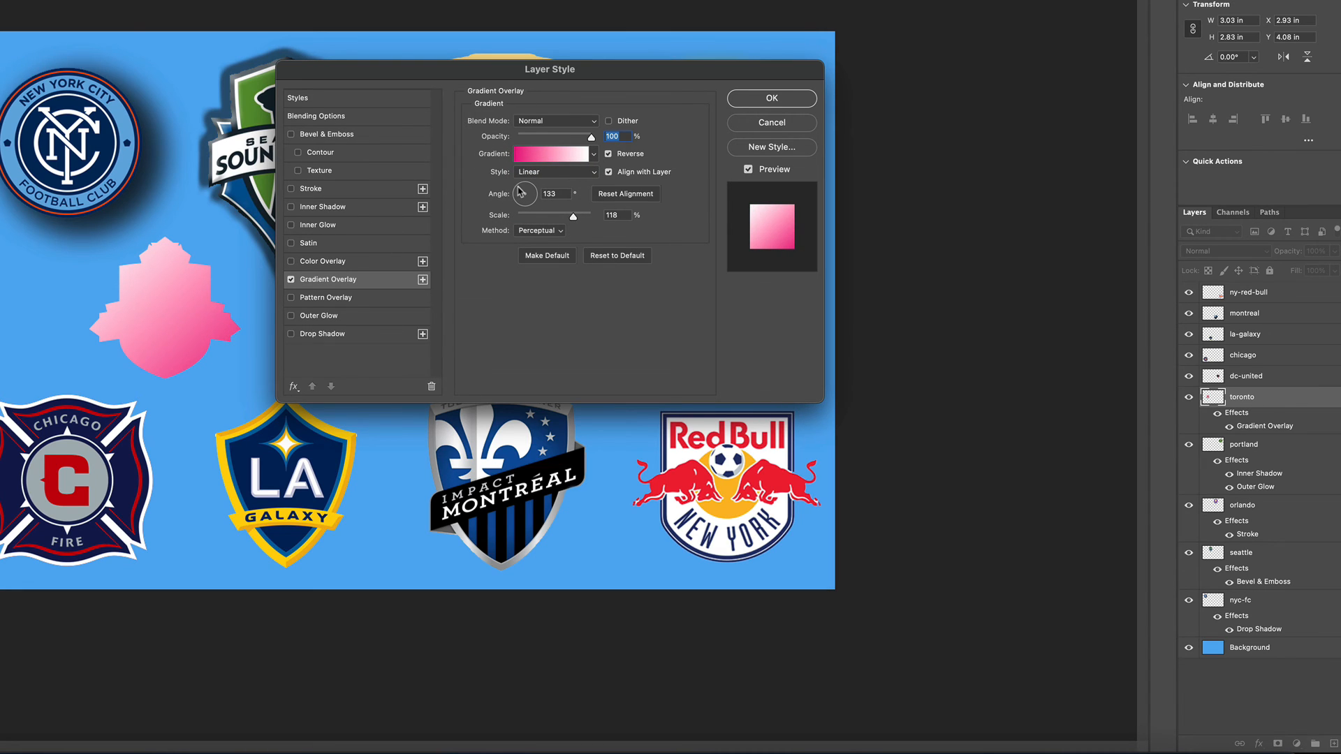
{"action": "left_click_drag", "start_coordinate": [520, 192], "coordinate": [526, 188]}
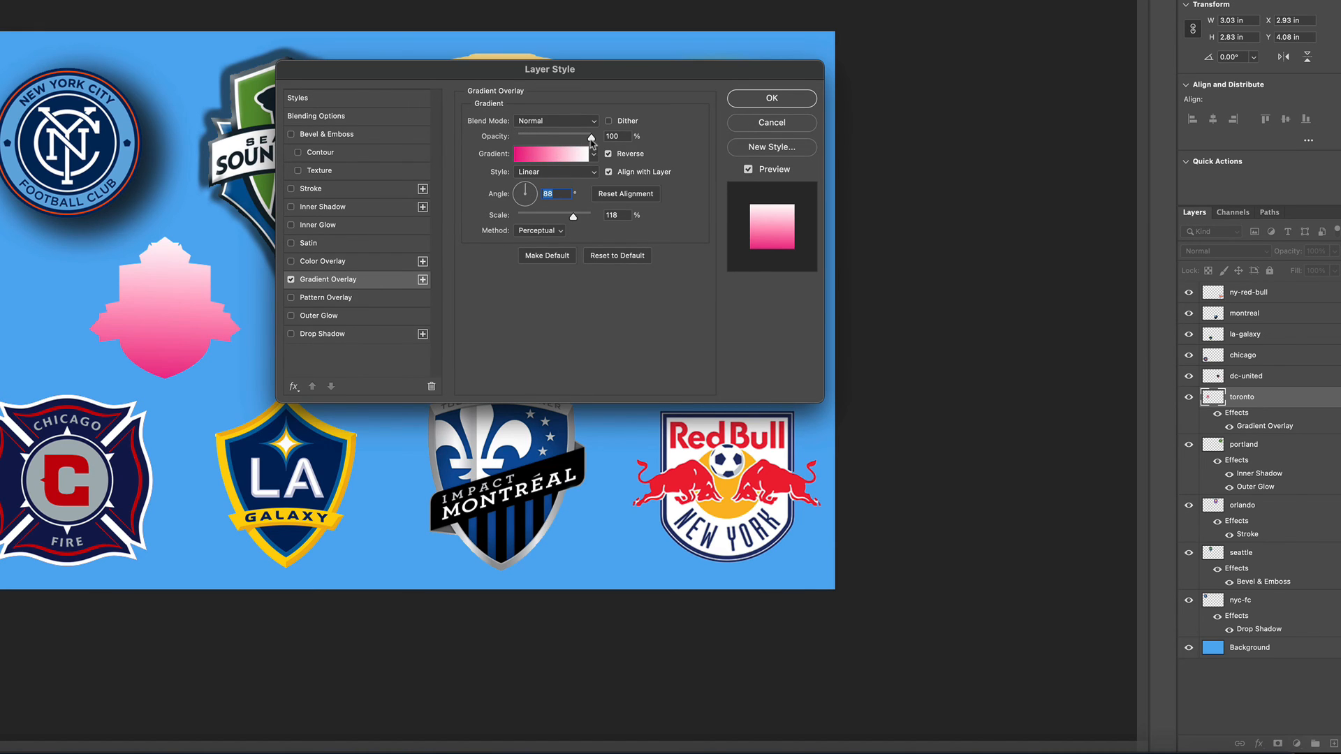
Step: Look through the other gradient presets and lower the toronto gradient overlay's opacity to 62%
{"action": "left_click_drag", "start_coordinate": [592, 140], "coordinate": [569, 137]}
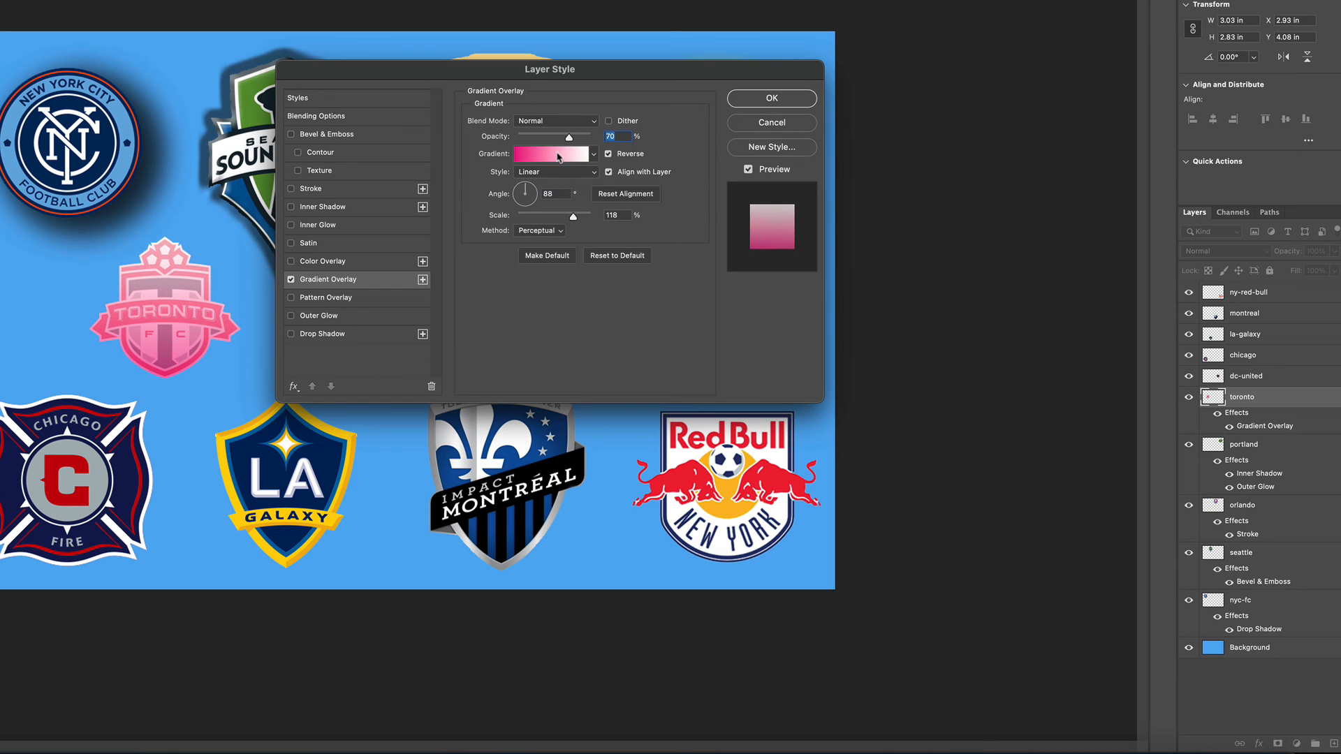
{"action": "left_click", "coordinate": [594, 155]}
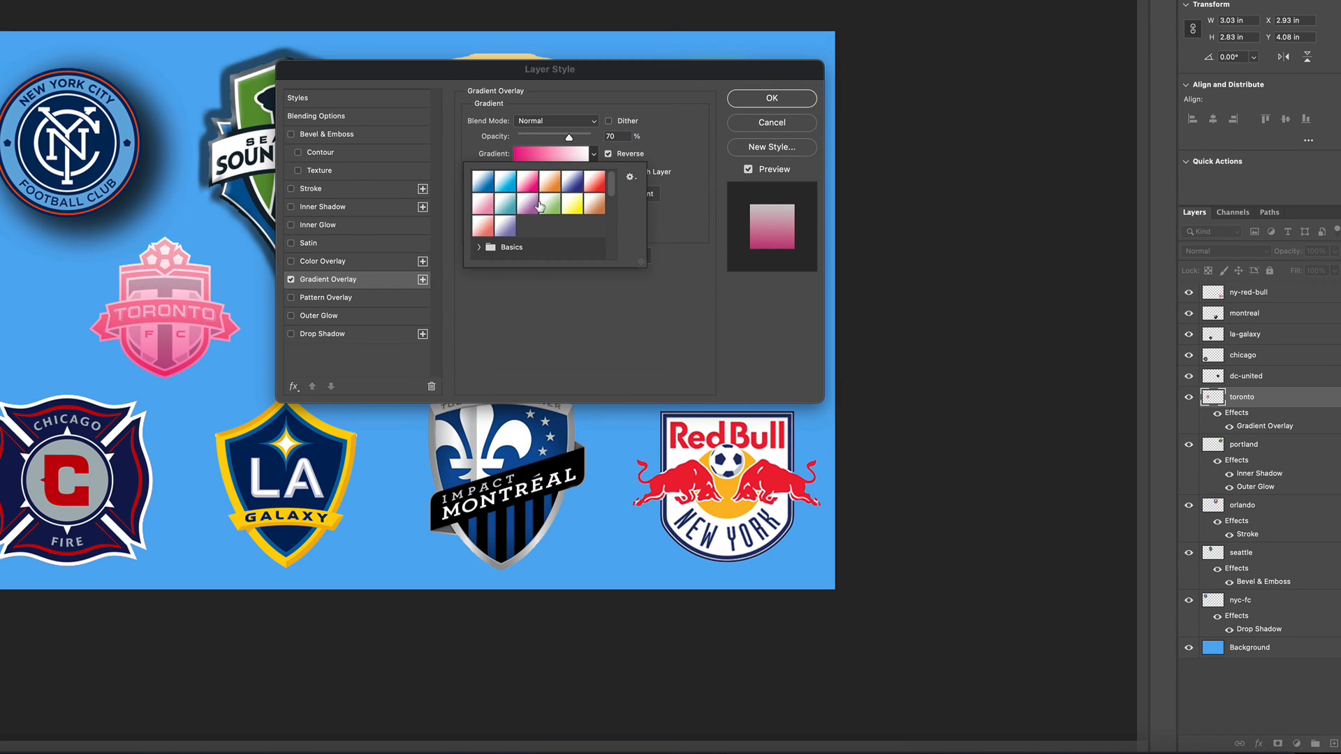
{"action": "scroll", "coordinate": [545, 213], "scroll_direction": "down", "scroll_amount": 5}
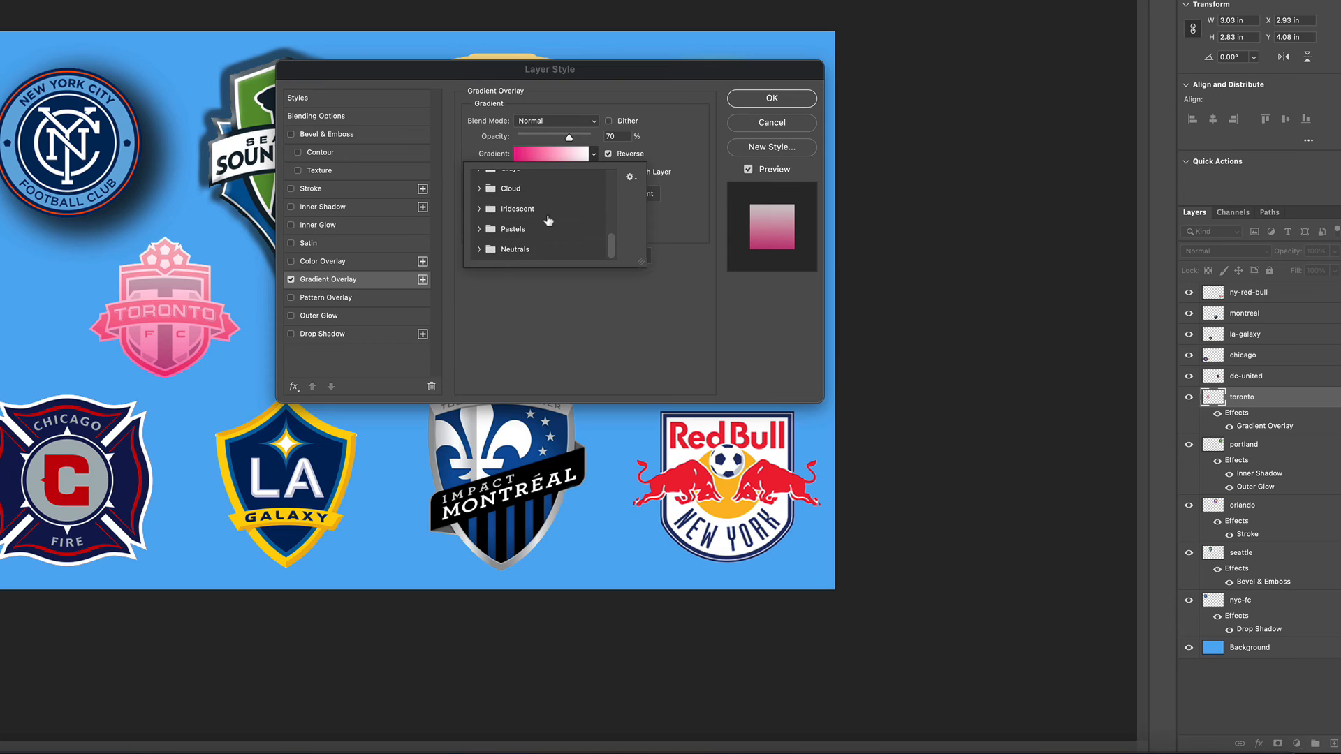
{"action": "scroll", "coordinate": [549, 221], "scroll_direction": "up", "scroll_amount": 3}
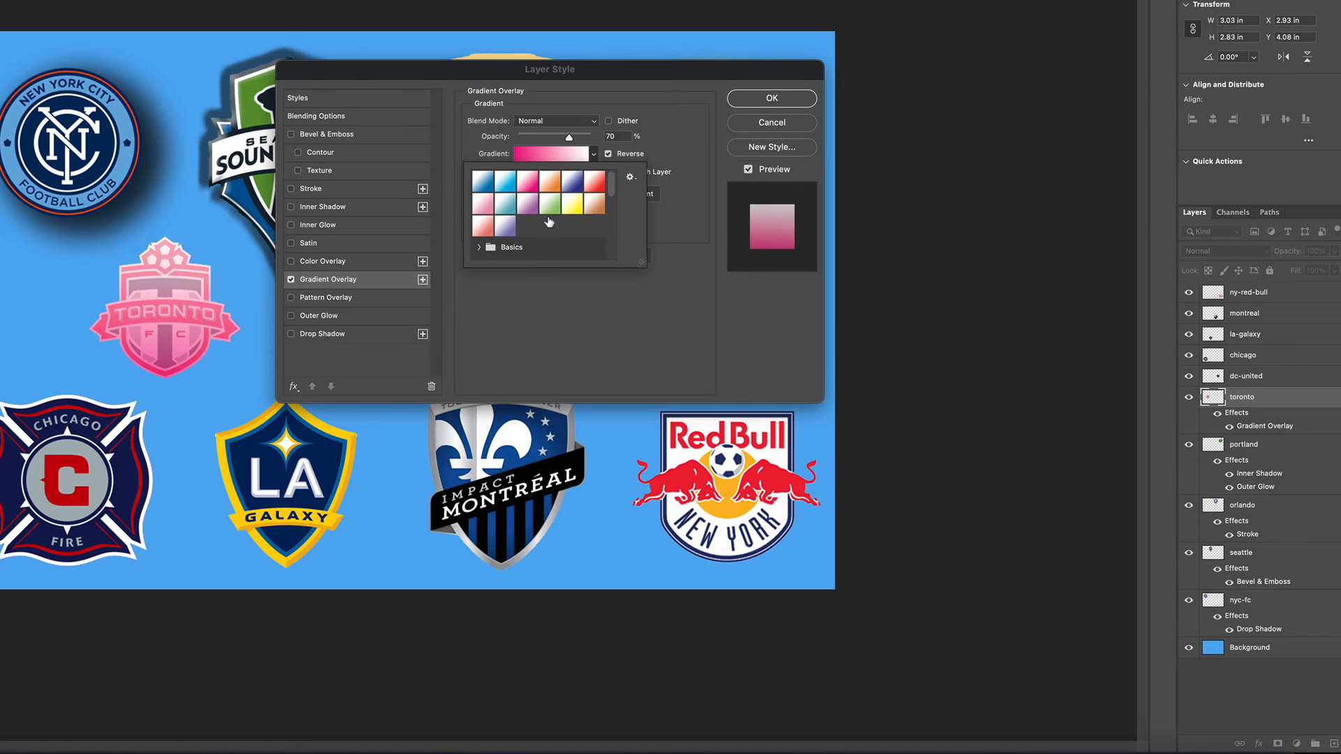
{"action": "scroll", "coordinate": [549, 220], "scroll_direction": "down", "scroll_amount": 3}
{"action": "scroll", "coordinate": [549, 221], "scroll_direction": "up", "scroll_amount": 3}
{"action": "left_click", "coordinate": [567, 137]}
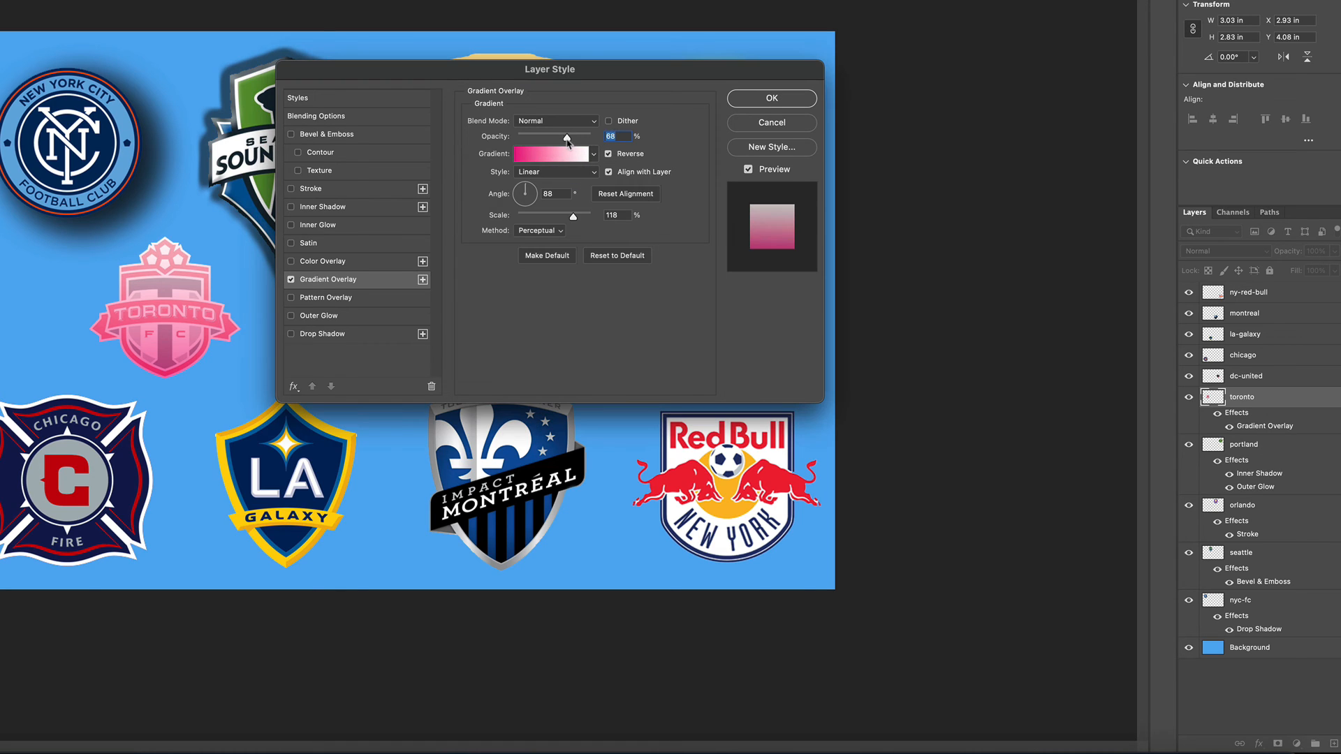
{"action": "left_click_drag", "start_coordinate": [568, 138], "coordinate": [561, 140]}
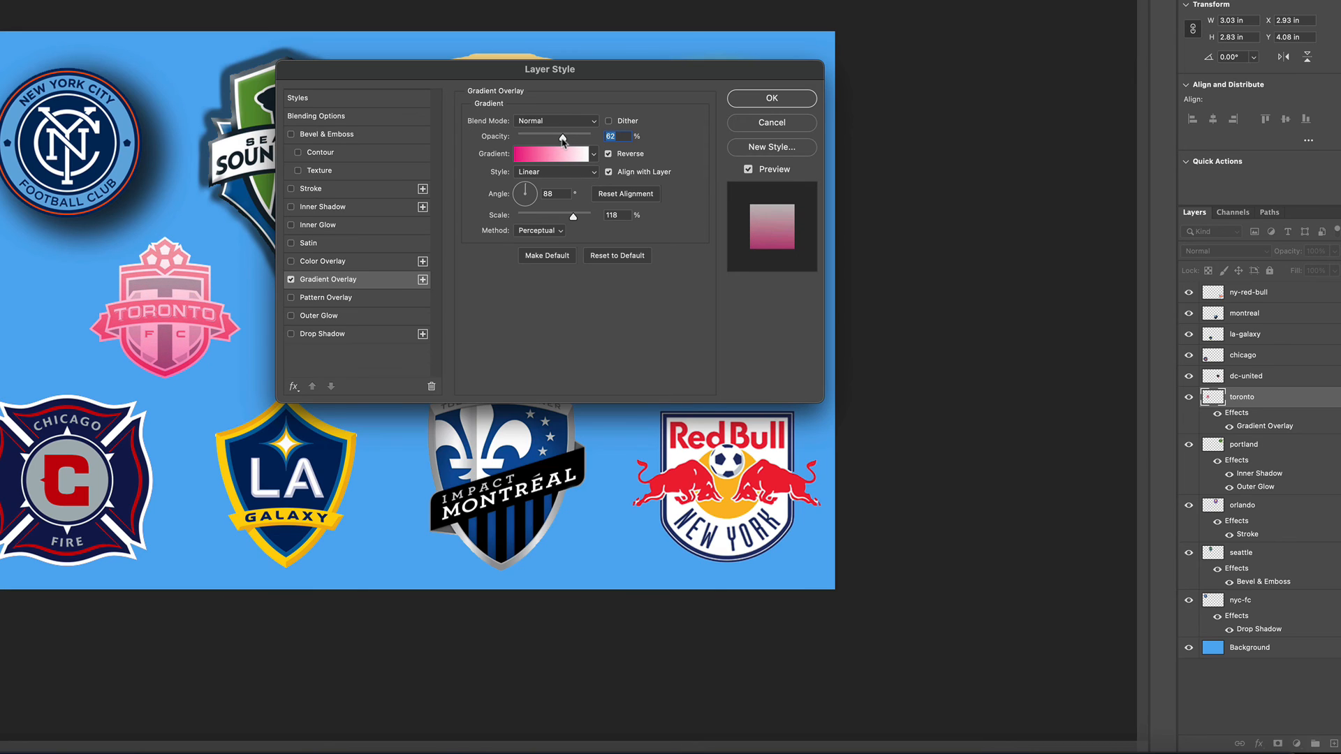
Step: Switch the toronto gradient overlay off and on repeatedly to compare the logo with and without it, leaving it on
{"action": "left_click", "coordinate": [291, 280]}
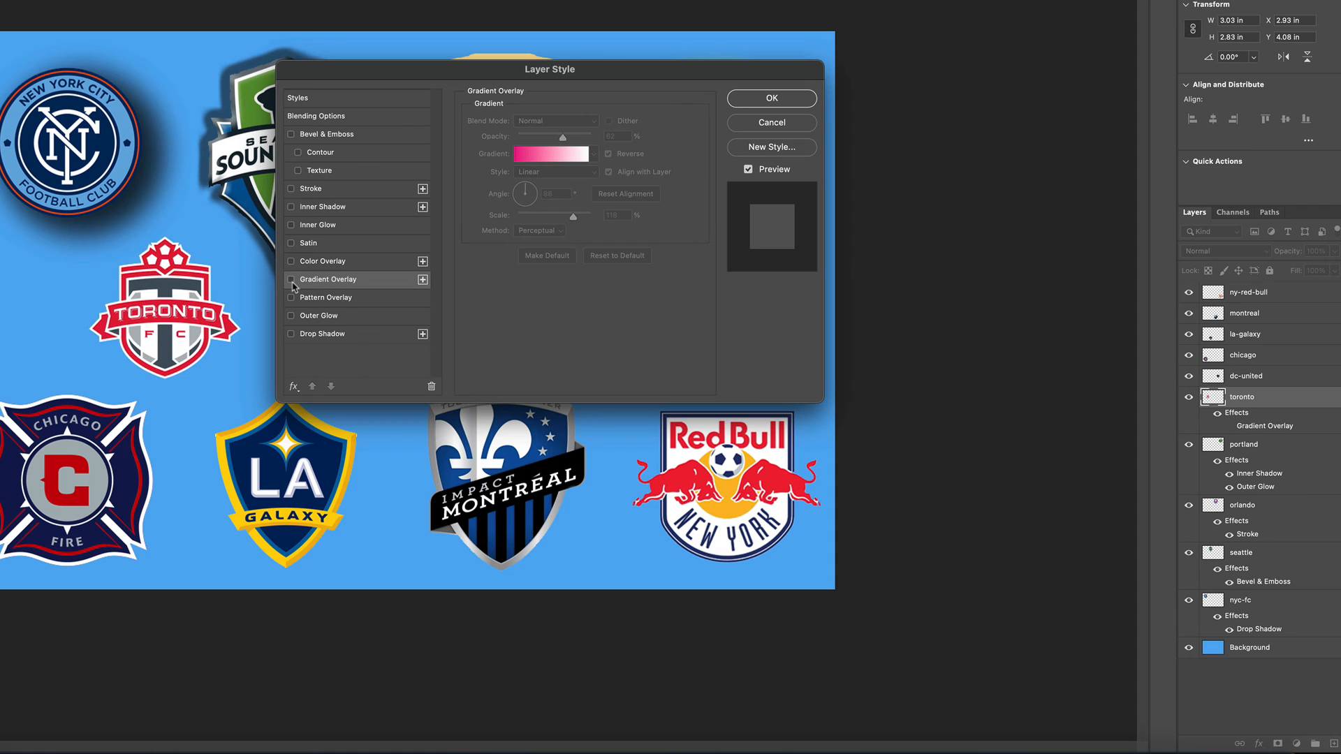
{"action": "left_click", "coordinate": [291, 280]}
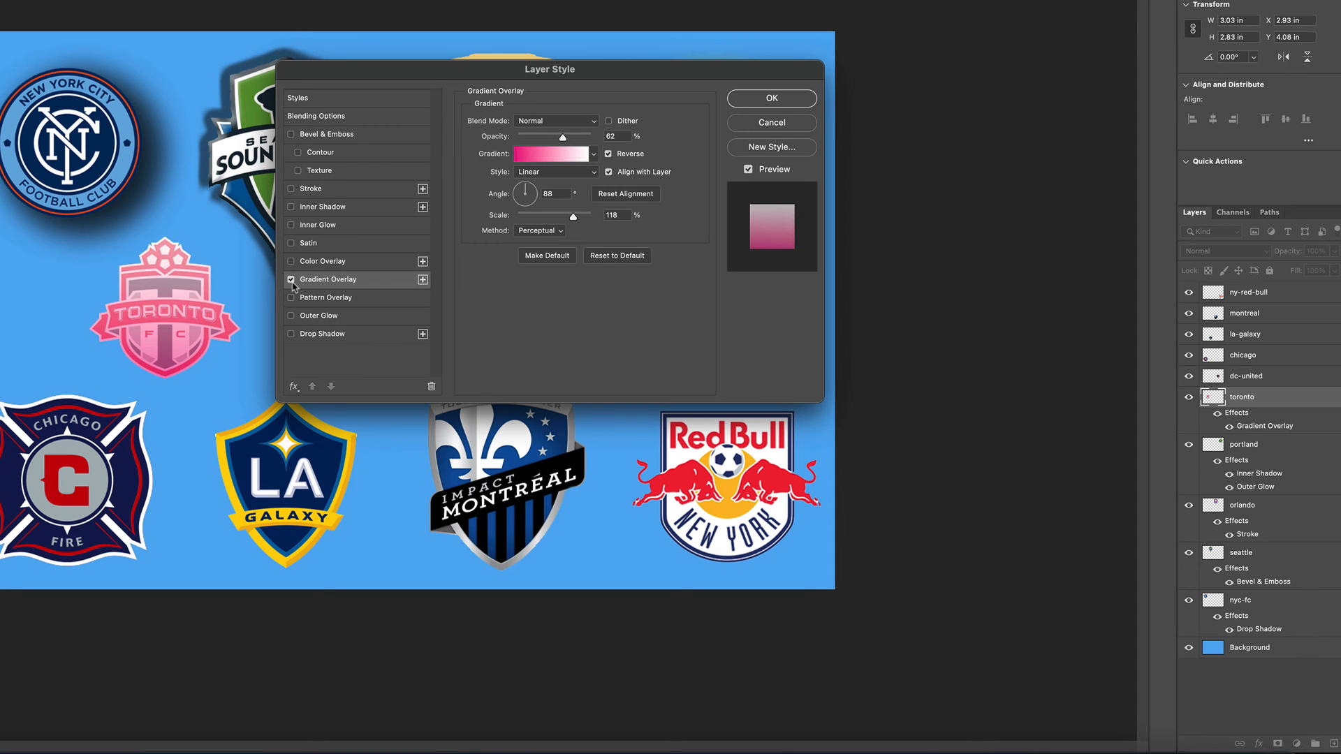
{"action": "left_click", "coordinate": [291, 280]}
{"action": "left_click", "coordinate": [291, 280]}
{"action": "left_click", "coordinate": [291, 280]}
{"action": "left_click", "coordinate": [291, 280]}
{"action": "left_click", "coordinate": [291, 280]}
{"action": "left_click", "coordinate": [291, 280]}
{"action": "left_click", "coordinate": [291, 280]}
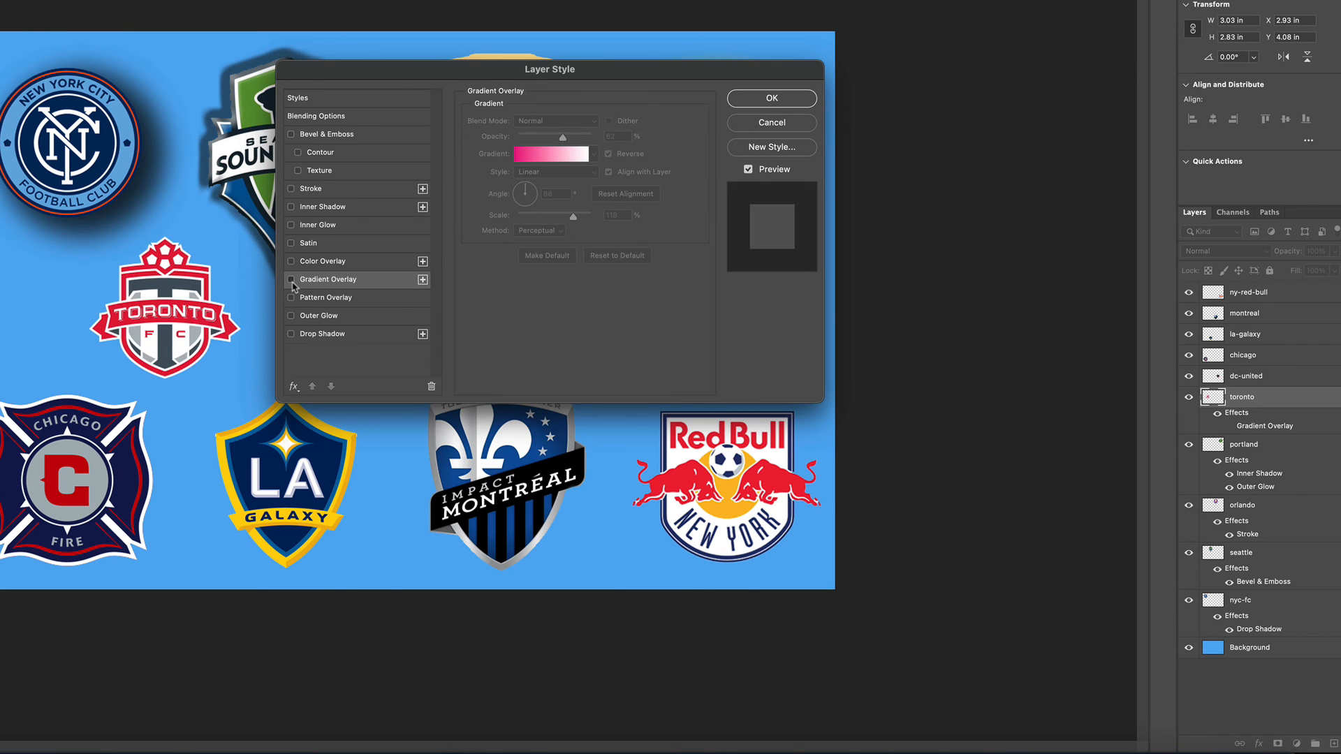
{"action": "left_click", "coordinate": [291, 280]}
Step: Try the Vivid Light, Difference, Hard Mix and Color Dodge blend modes on the toronto gradient overlay, ending back on Normal
{"action": "left_click", "coordinate": [565, 124]}
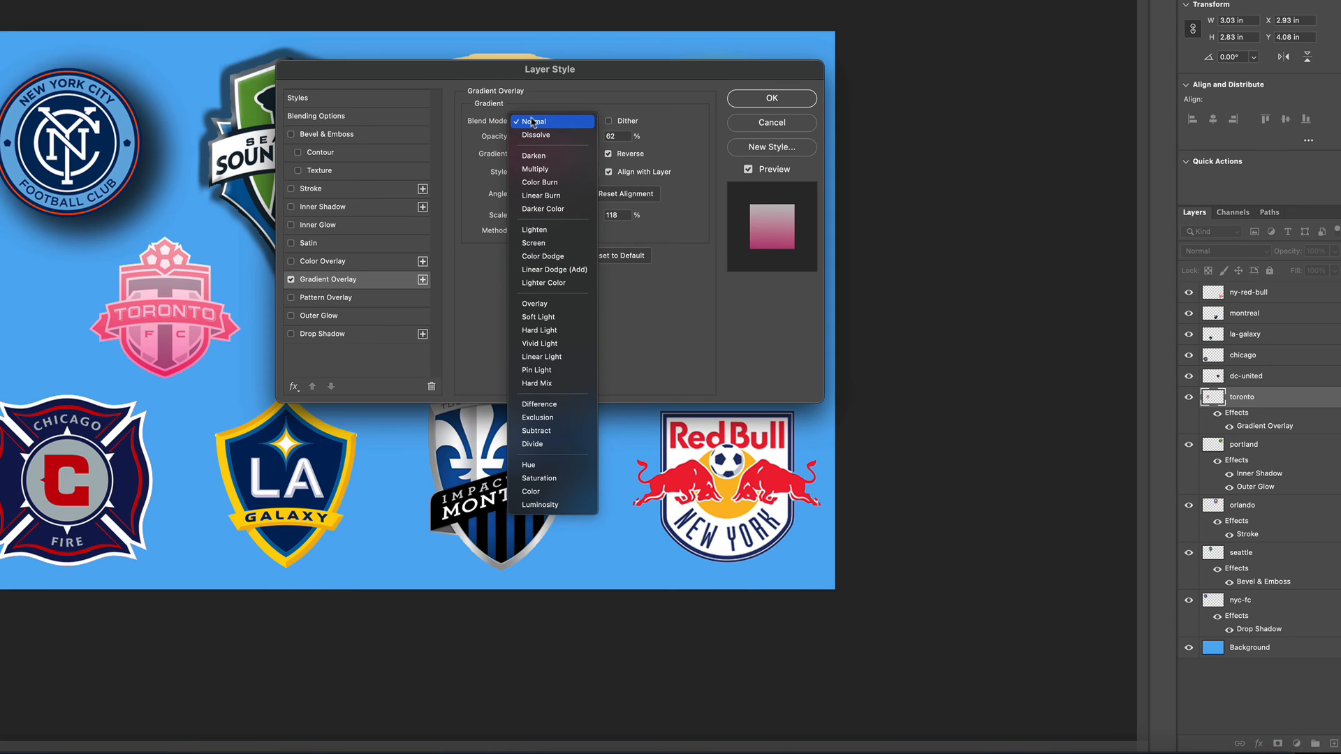
{"action": "left_click", "coordinate": [549, 345]}
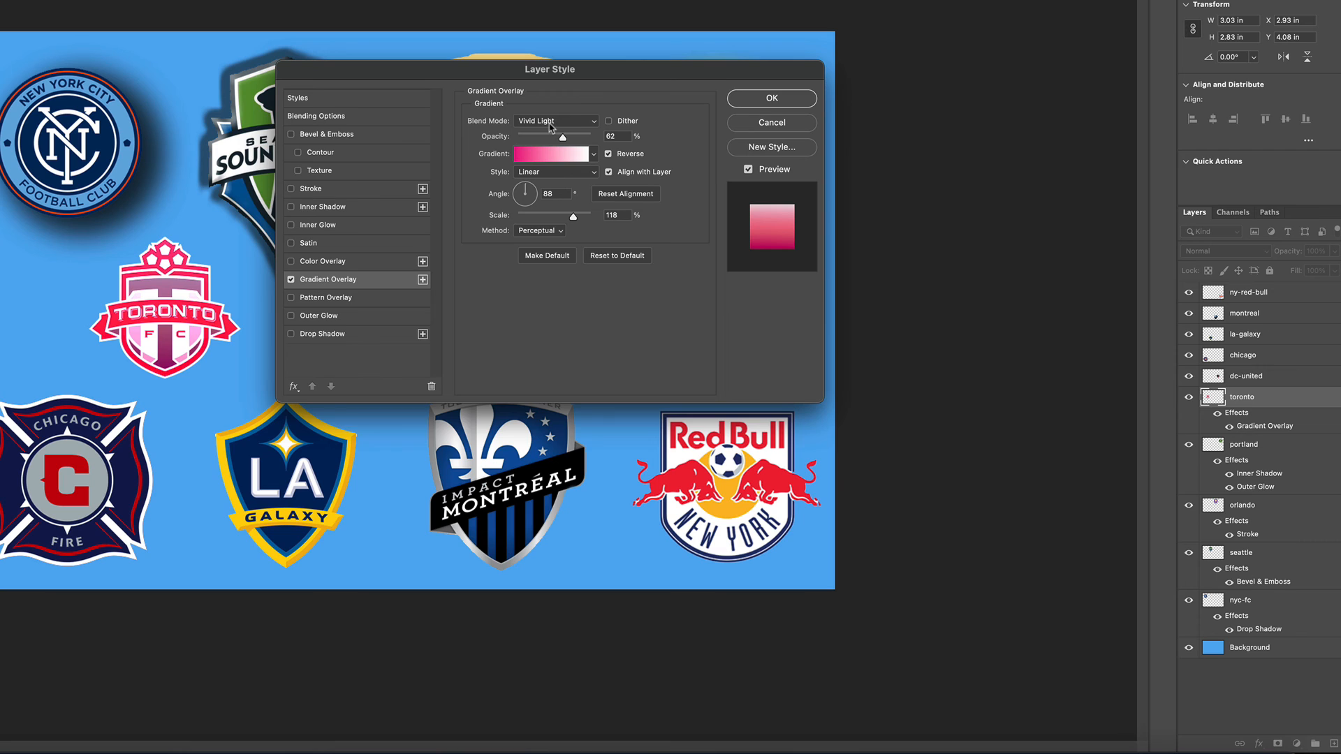
{"action": "left_click", "coordinate": [551, 123]}
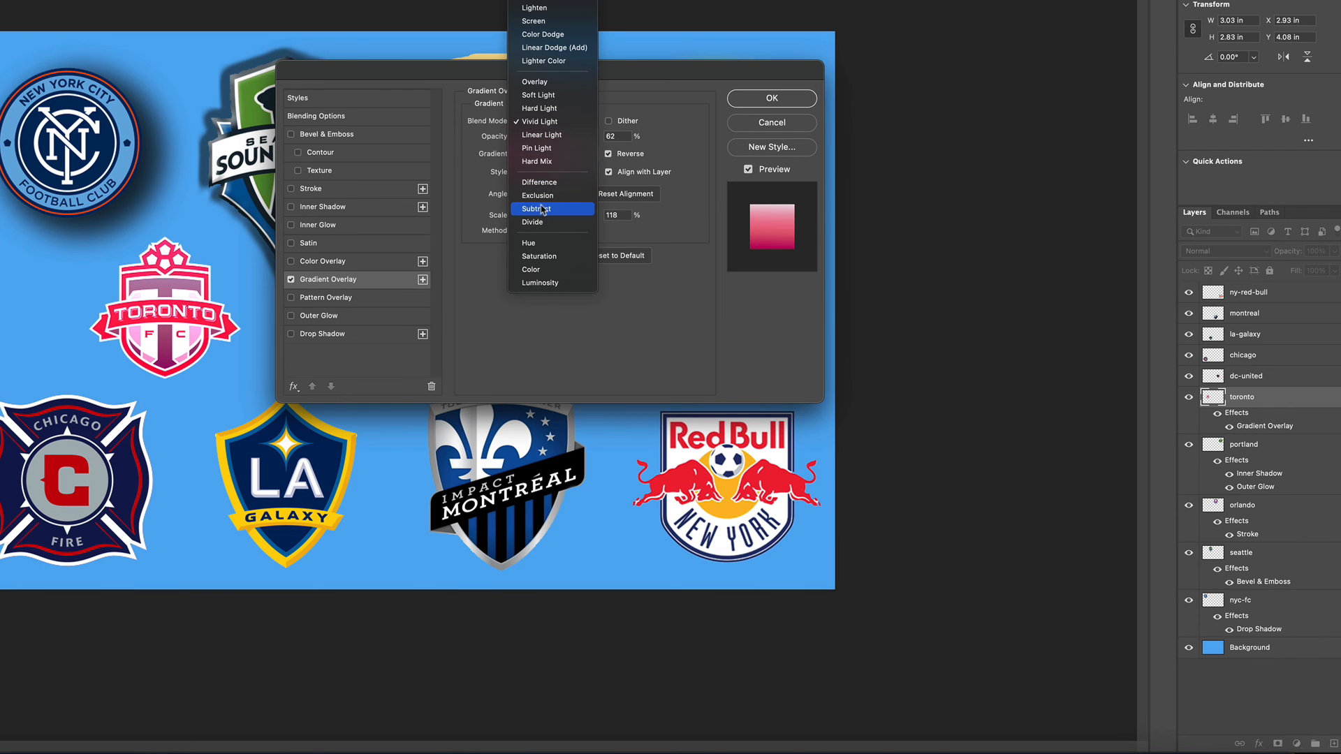
{"action": "left_click", "coordinate": [549, 183]}
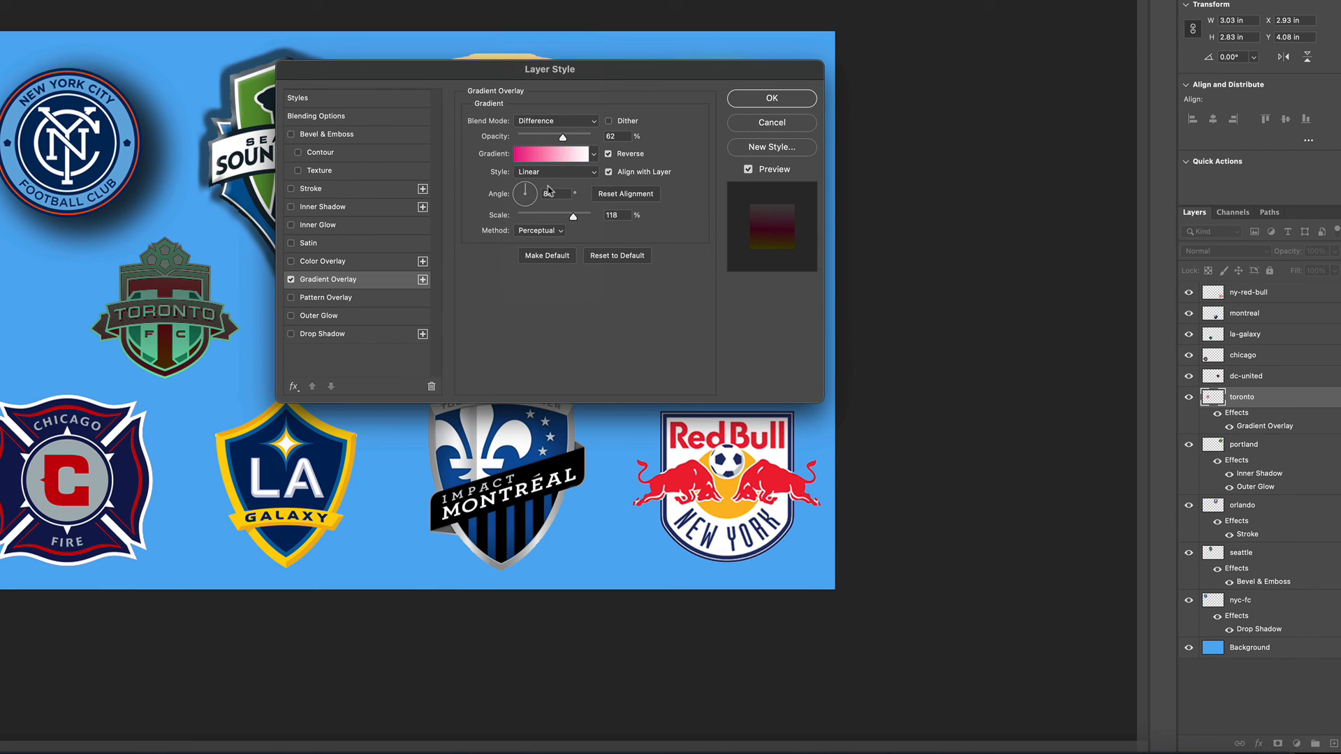
{"action": "left_click", "coordinate": [560, 124]}
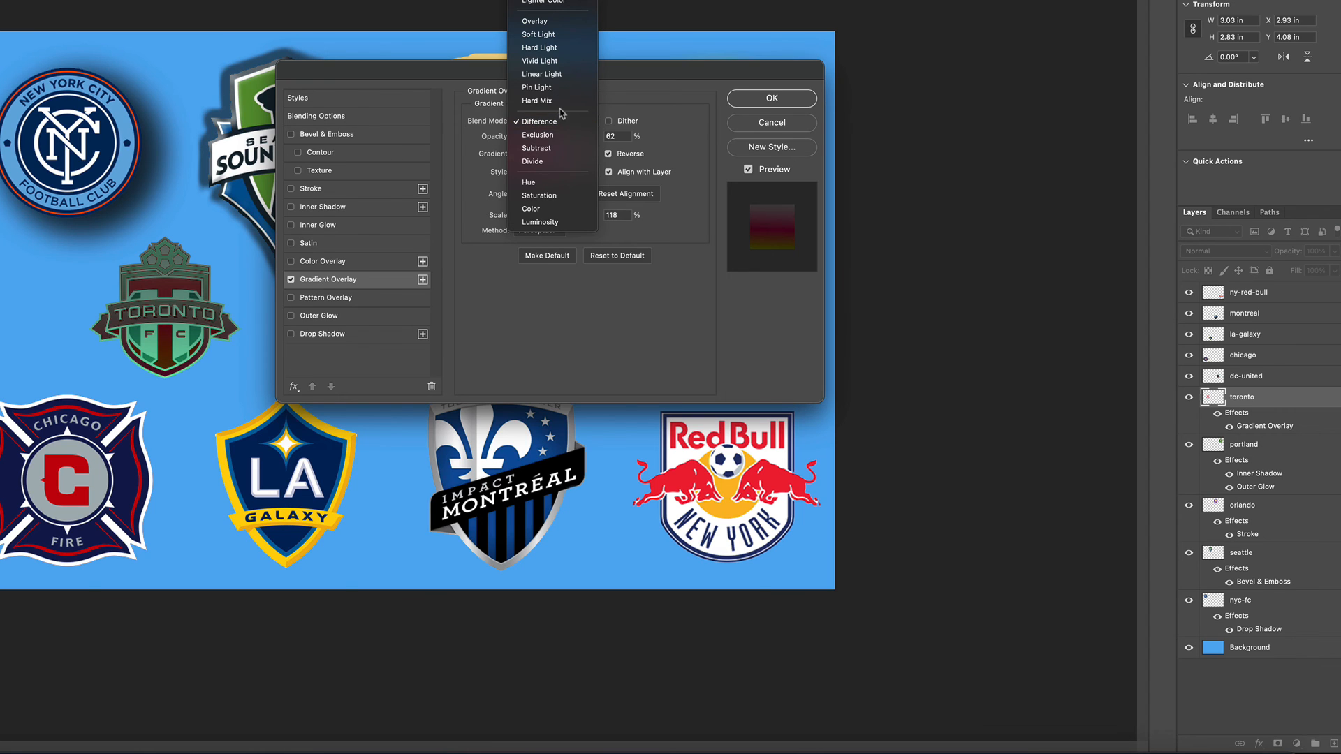
{"action": "left_click", "coordinate": [560, 107]}
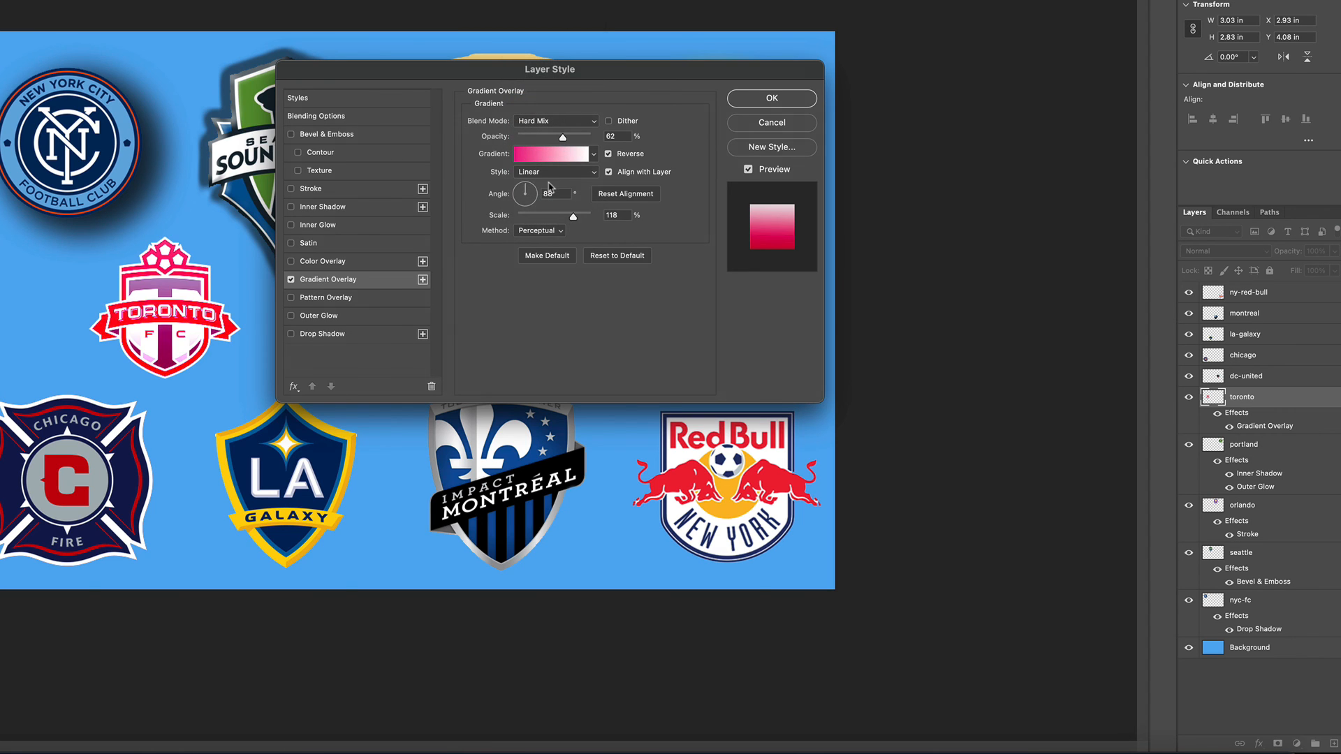
{"action": "left_click", "coordinate": [558, 123]}
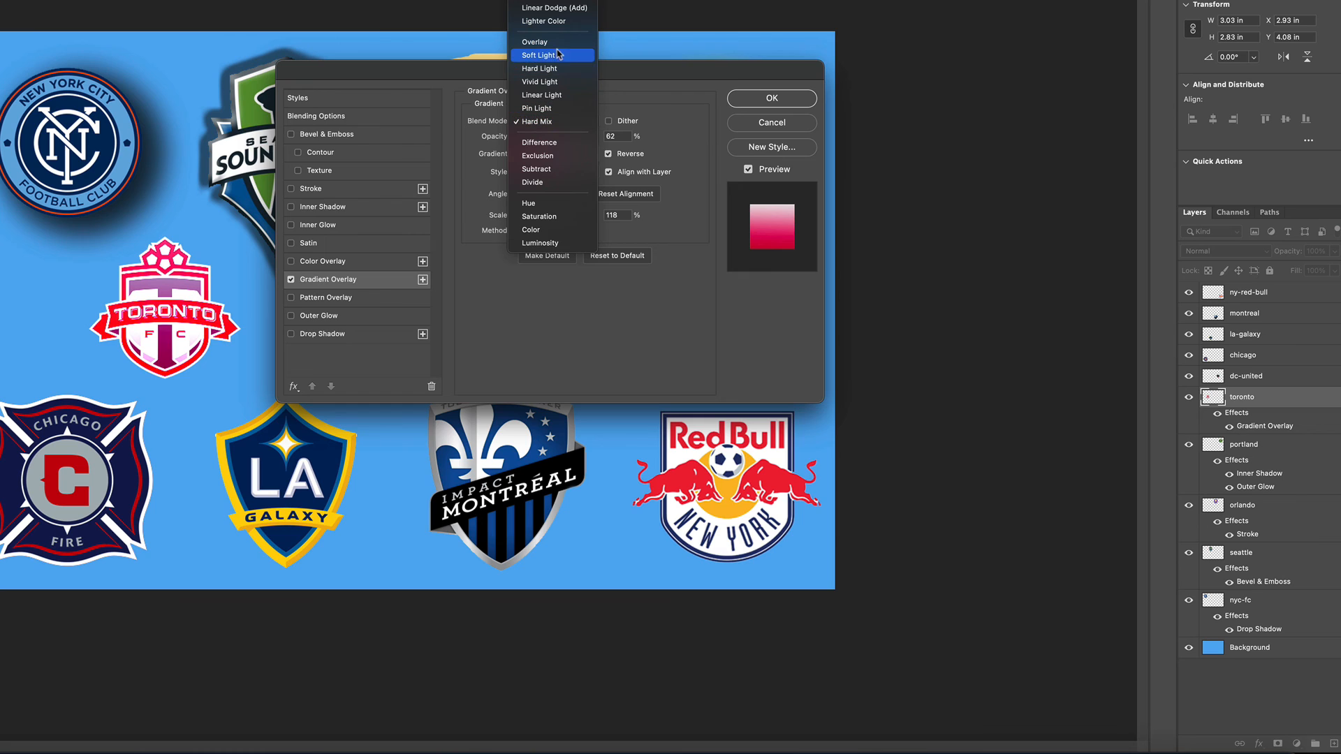
{"action": "left_click", "coordinate": [552, 2]}
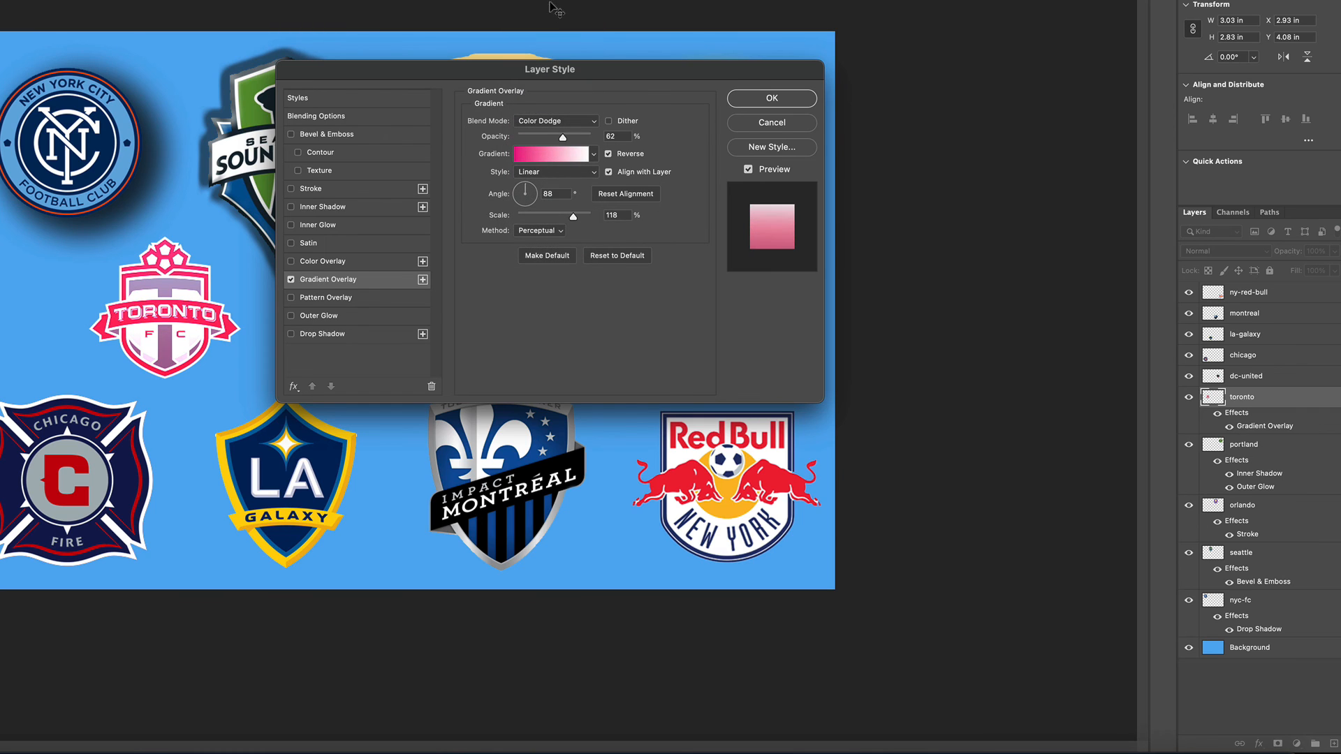
{"action": "left_click", "coordinate": [556, 124]}
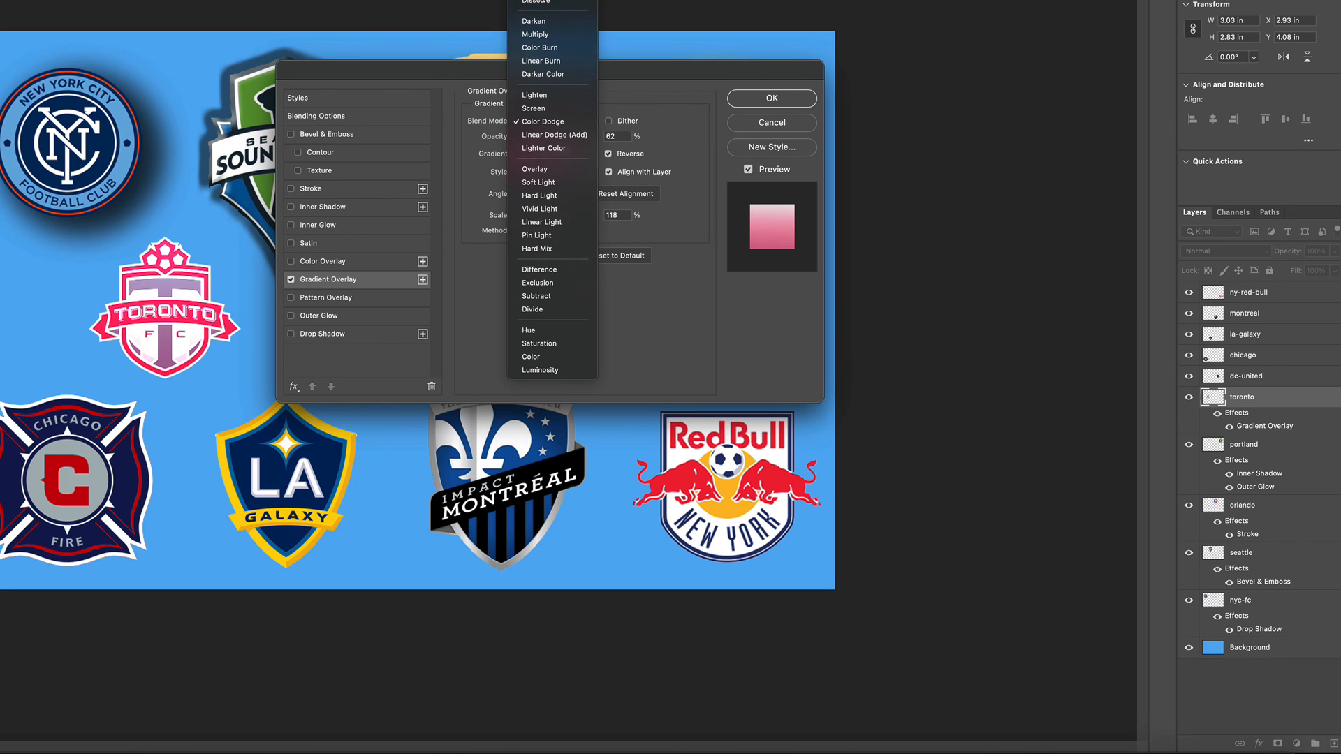
{"action": "left_click", "coordinate": [534, 2]}
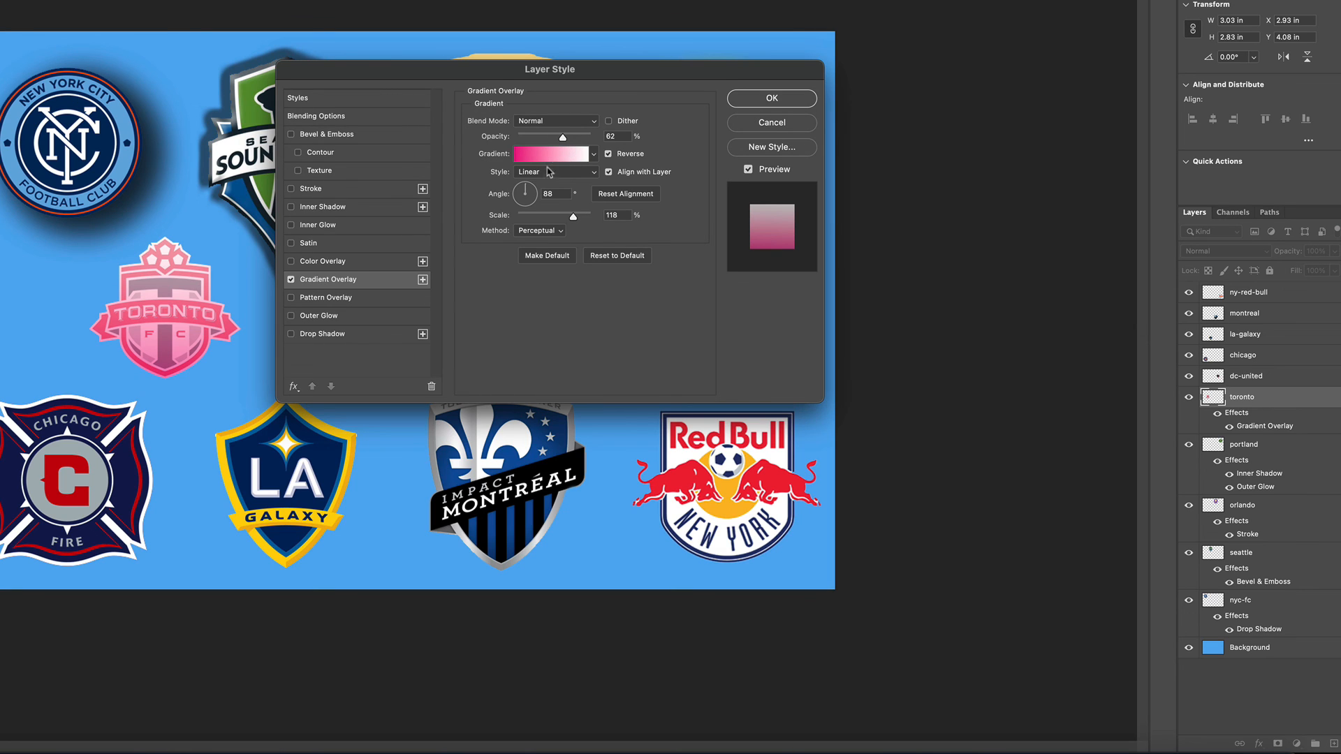
Step: Set the toronto gradient overlay's angle to 137° and try the Radial style before returning to Linear
{"action": "left_click_drag", "start_coordinate": [525, 194], "coordinate": [520, 188]}
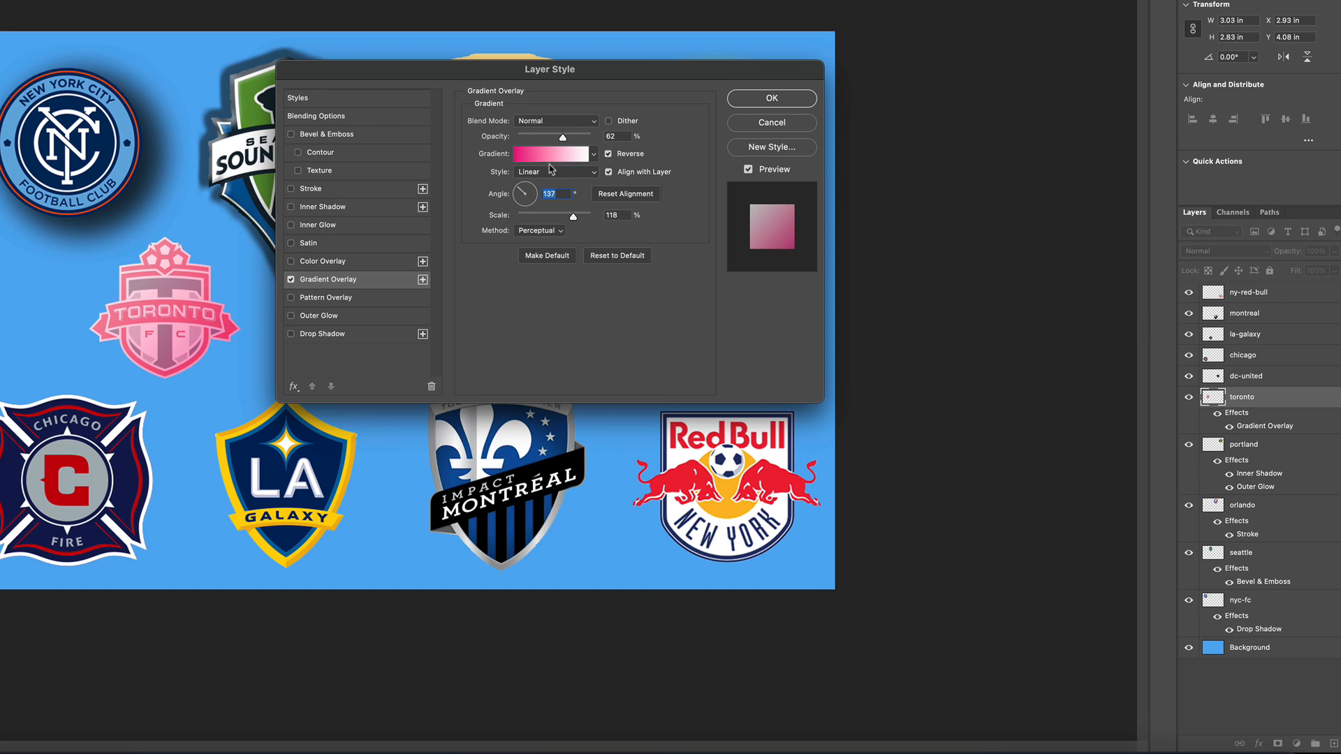
{"action": "left_click", "coordinate": [567, 175]}
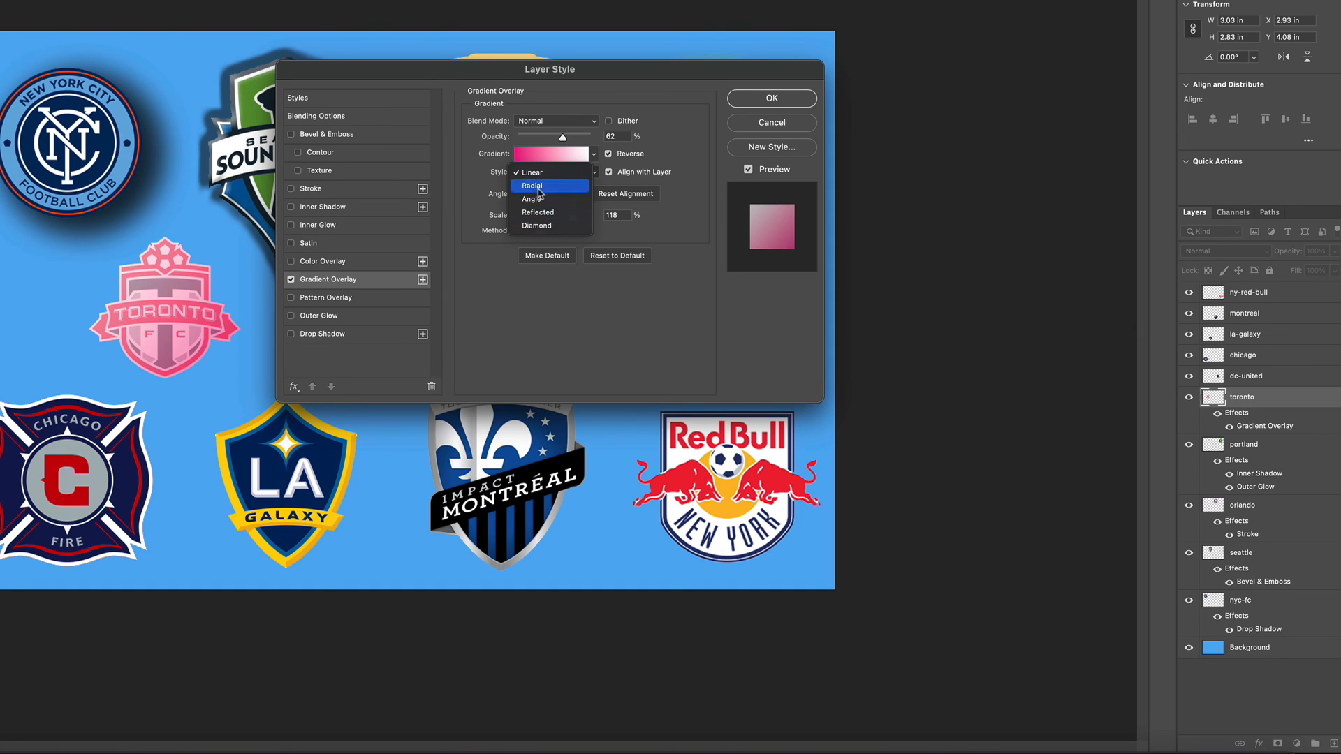
{"action": "left_click", "coordinate": [539, 188]}
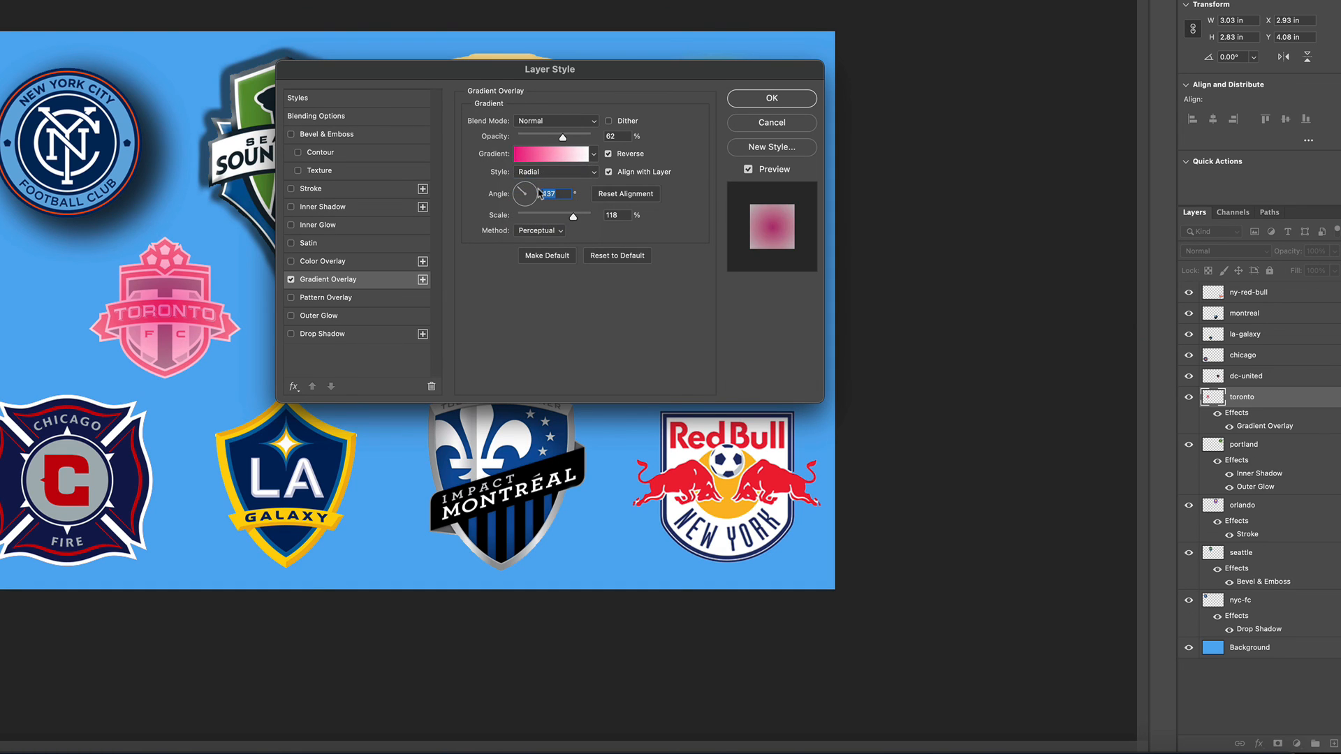
{"action": "left_click", "coordinate": [555, 179]}
{"action": "left_click", "coordinate": [543, 161]}
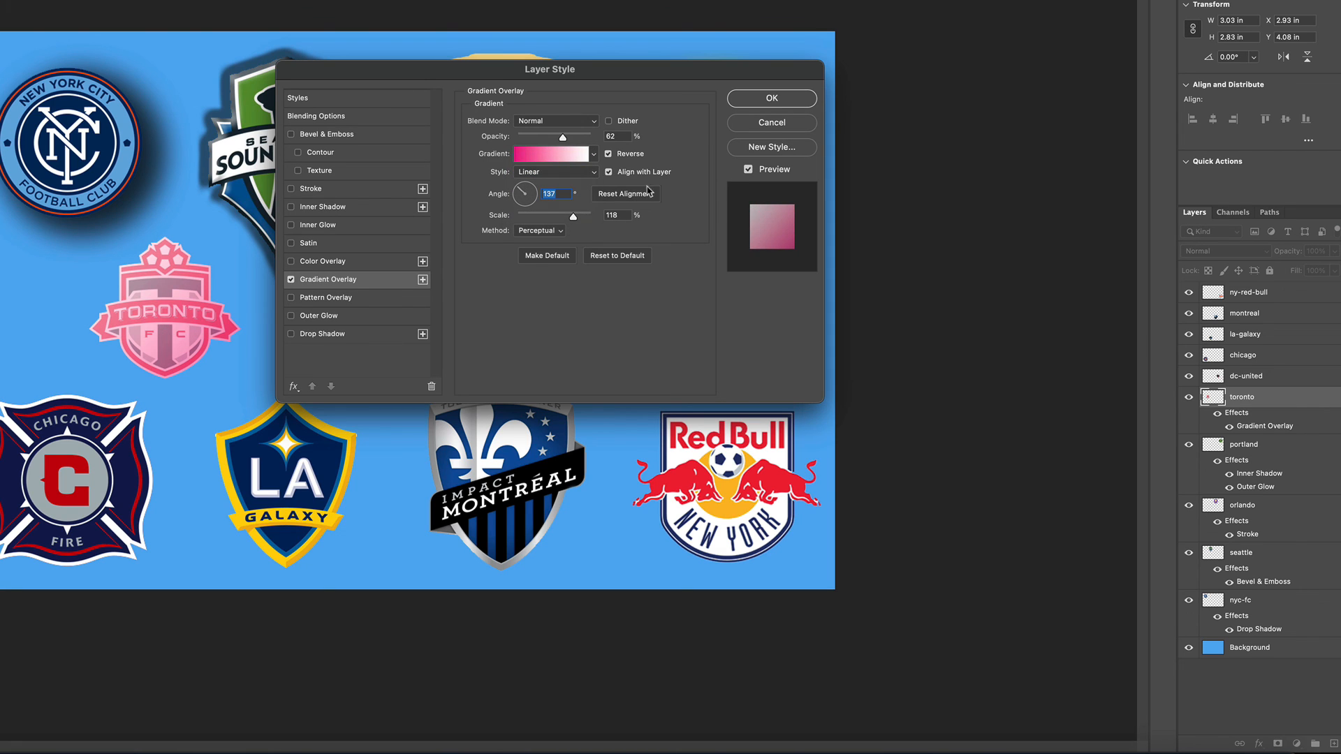
Step: Add a Drop Shadow to the toronto layer alongside its Gradient Overlay and apply the layer styles
{"action": "left_click", "coordinate": [308, 335]}
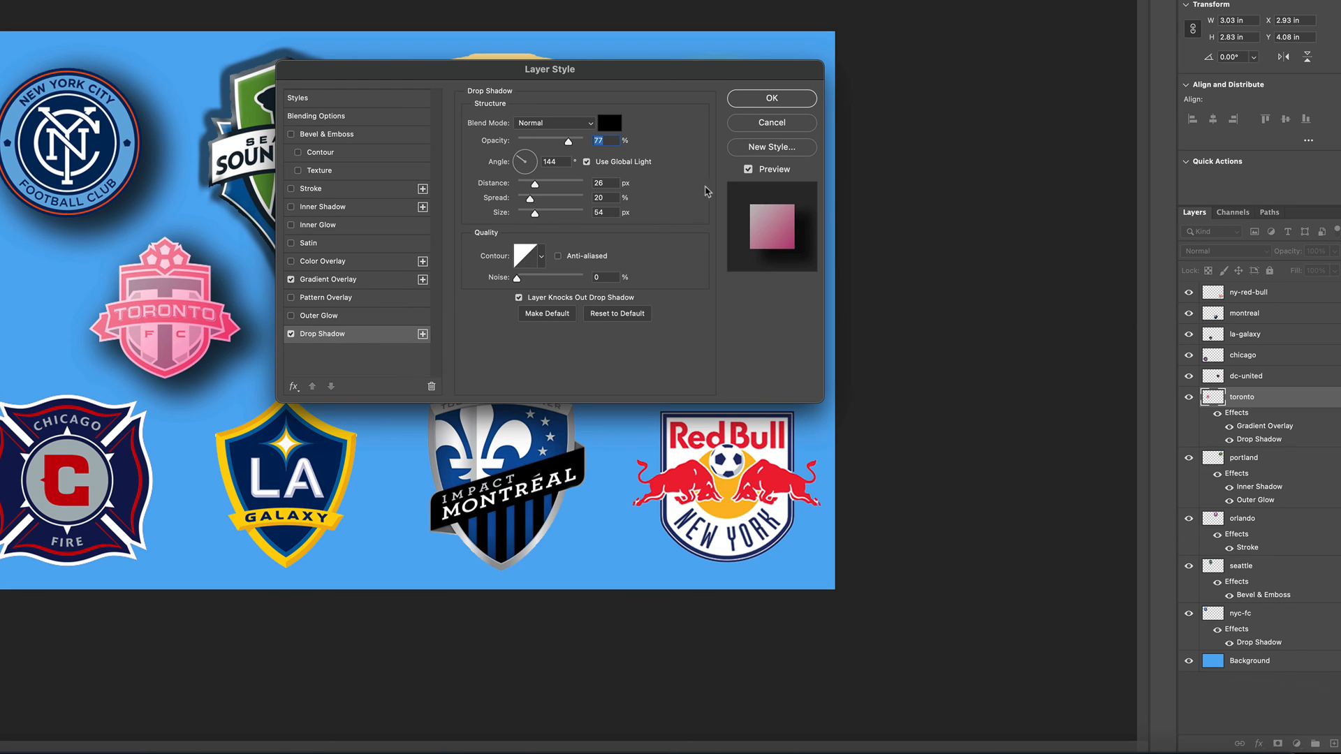
{"action": "left_click", "coordinate": [752, 108]}
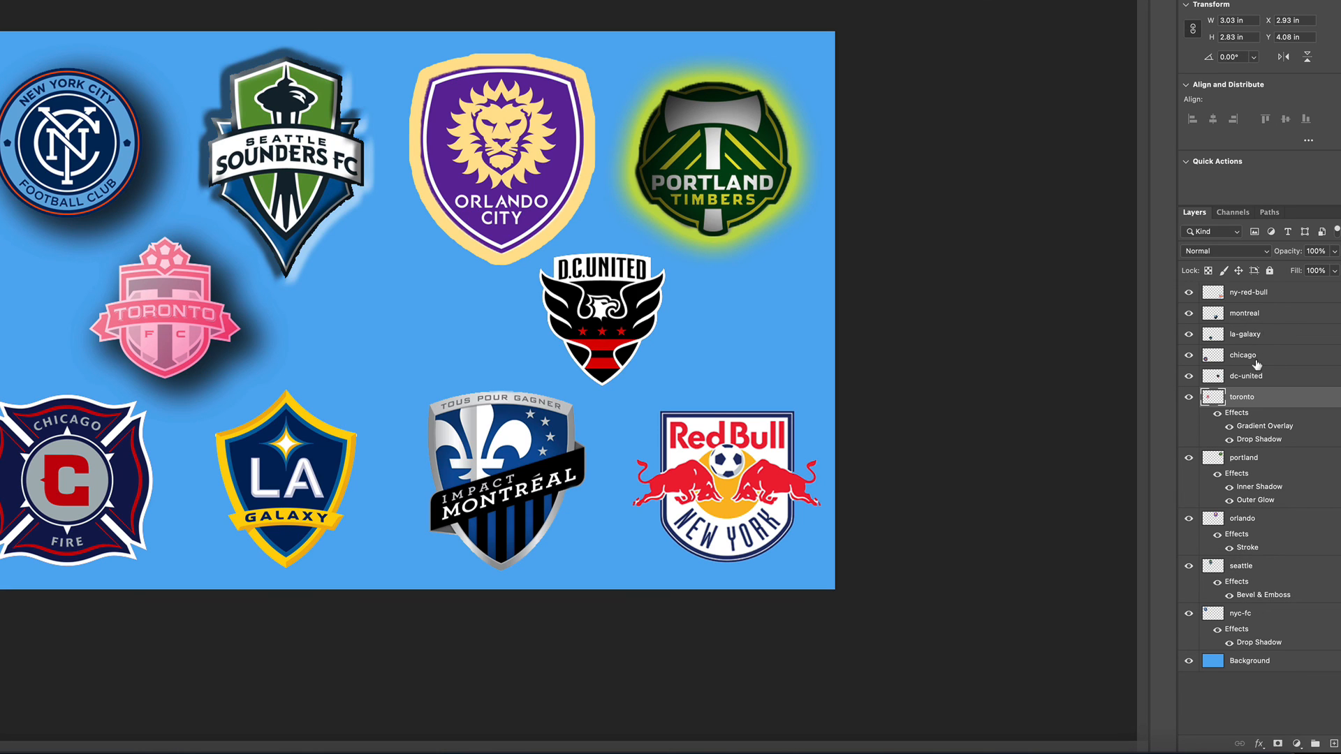
{"action": "left_click", "coordinate": [1260, 745]}
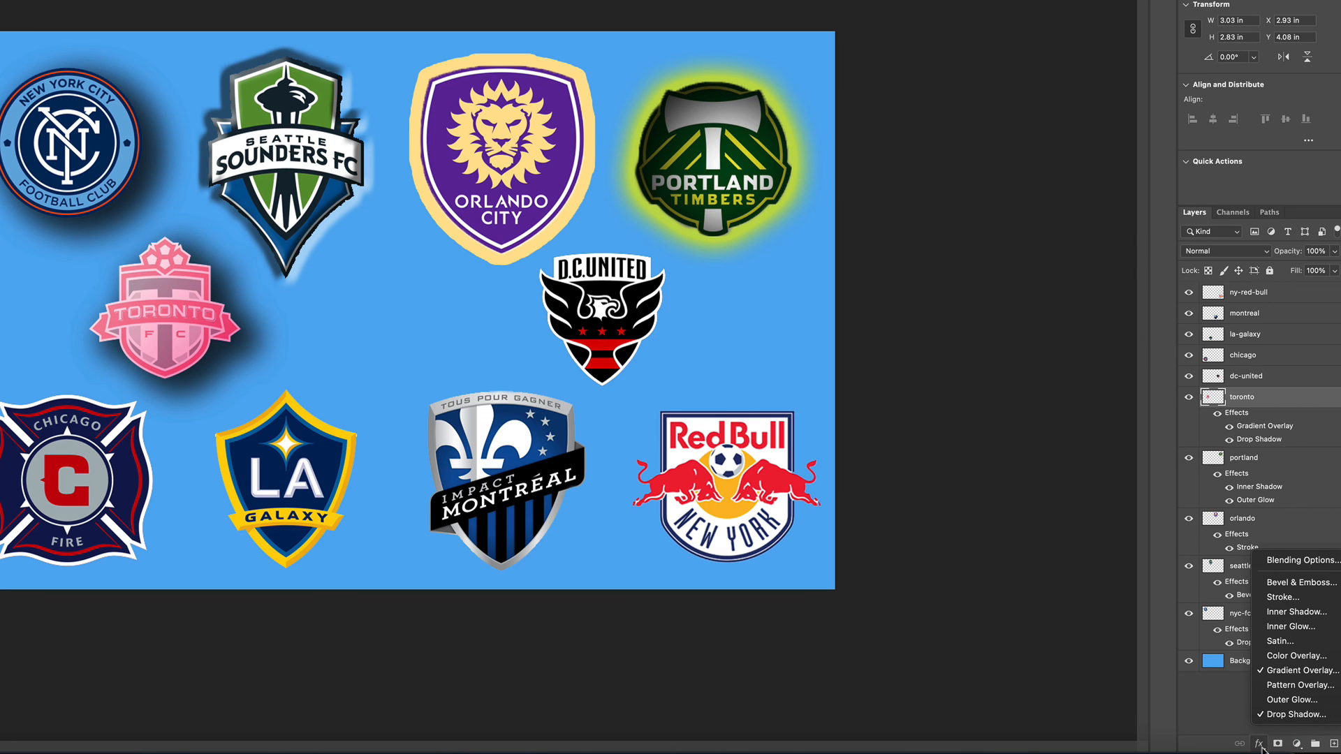
{"action": "left_click", "coordinate": [1259, 745]}
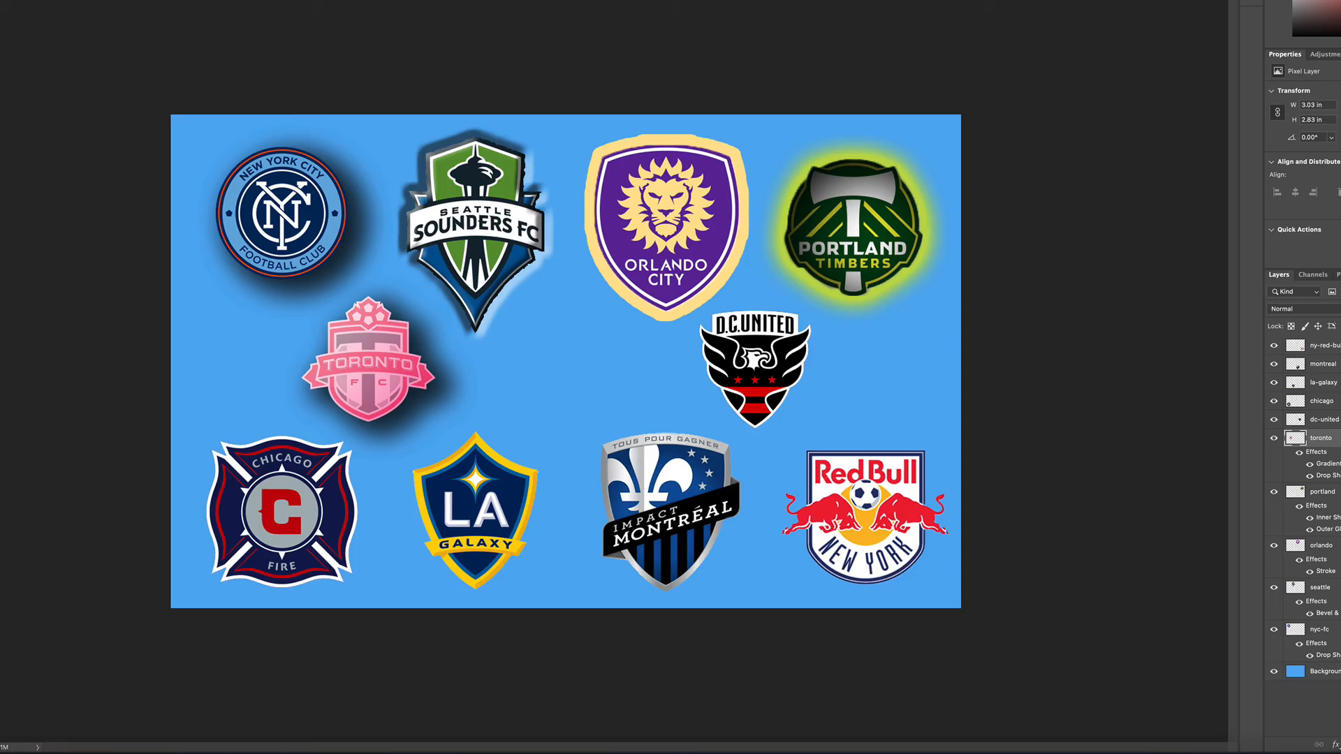
Step: Open the recent file 09-mls-soccer-demo.psd, switch to the Move tool and examine the finished styles on all the logos
{"action": "left_click", "coordinate": [21, 4]}
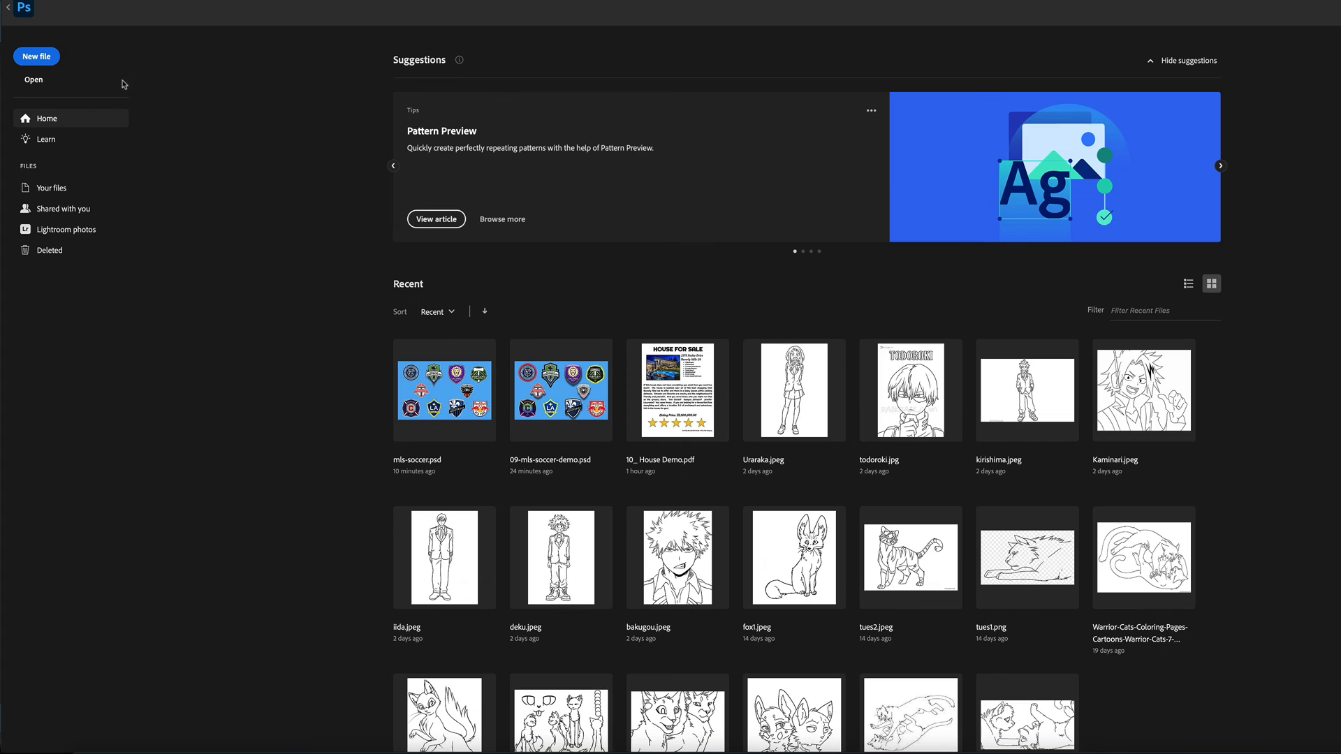
{"action": "left_click", "coordinate": [576, 409]}
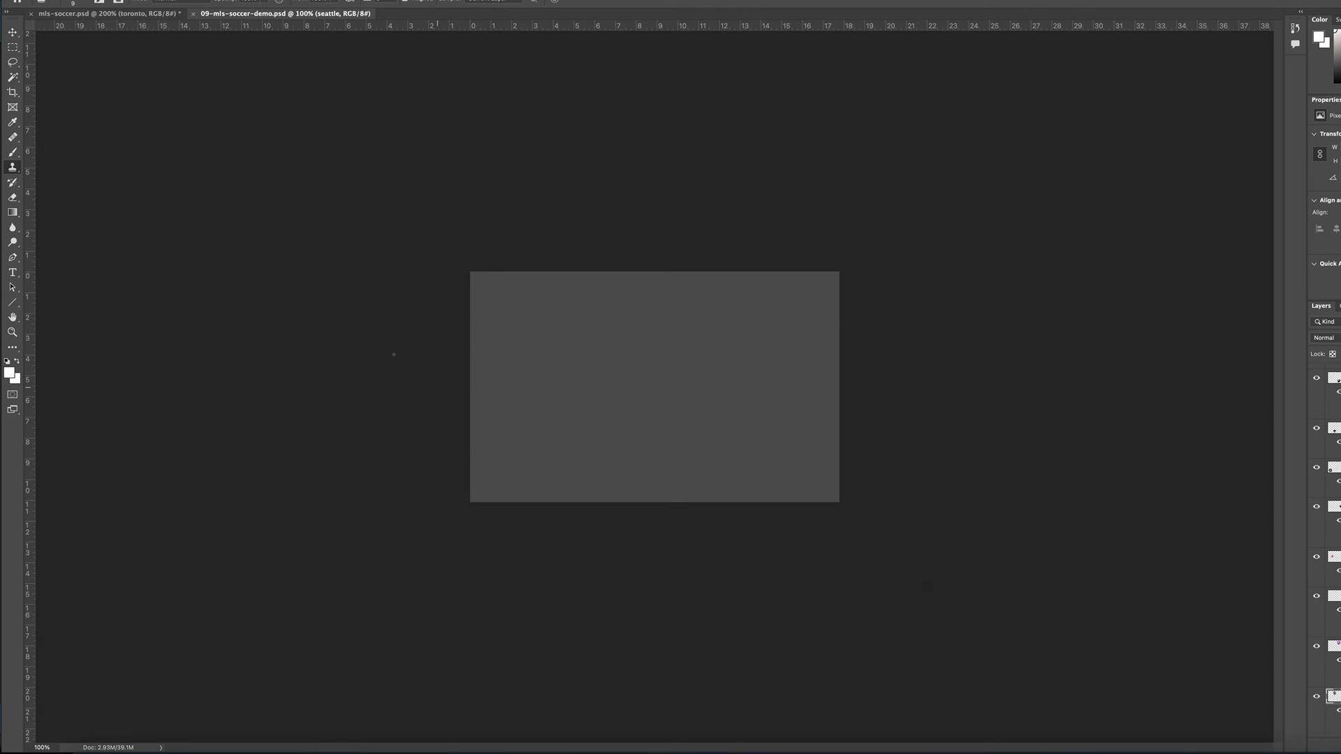
{"action": "left_click", "coordinate": [450, 337]}
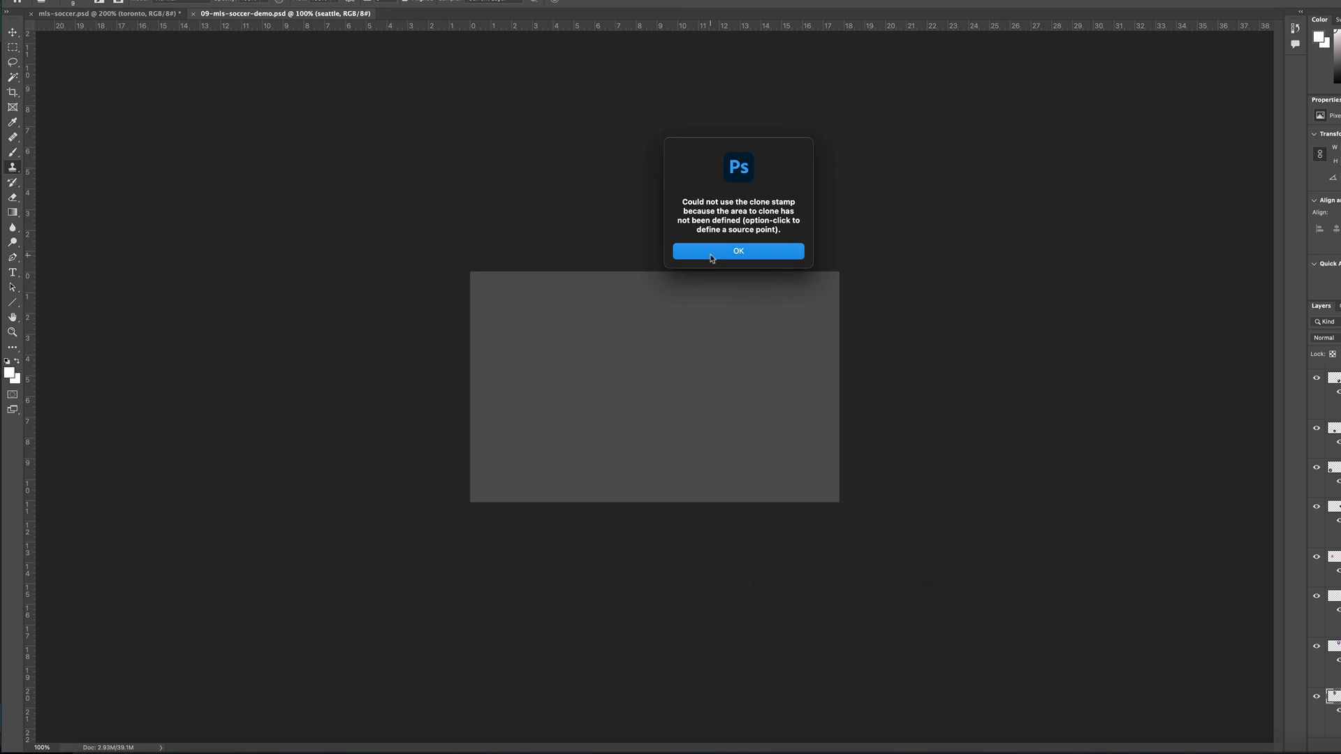
{"action": "left_click", "coordinate": [683, 255]}
{"action": "left_click", "coordinate": [16, 35]}
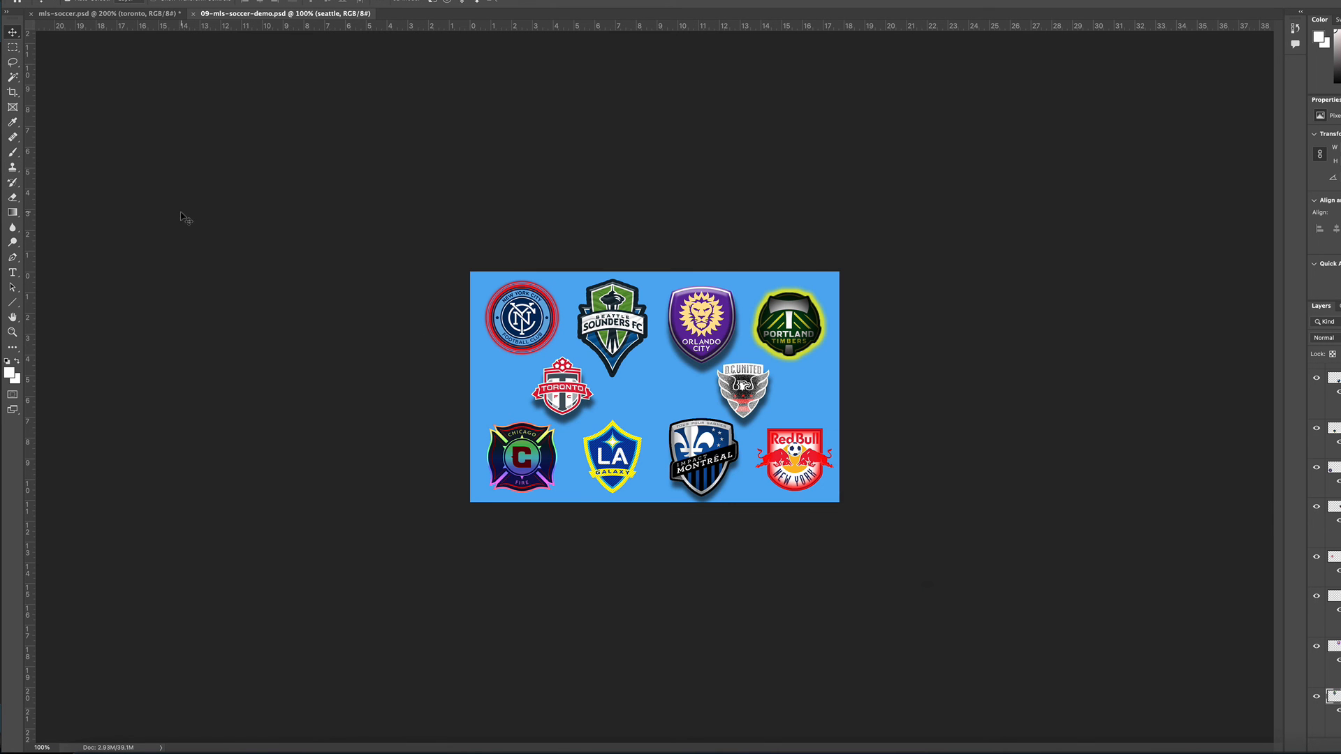
{"action": "key", "text": "super+0"}
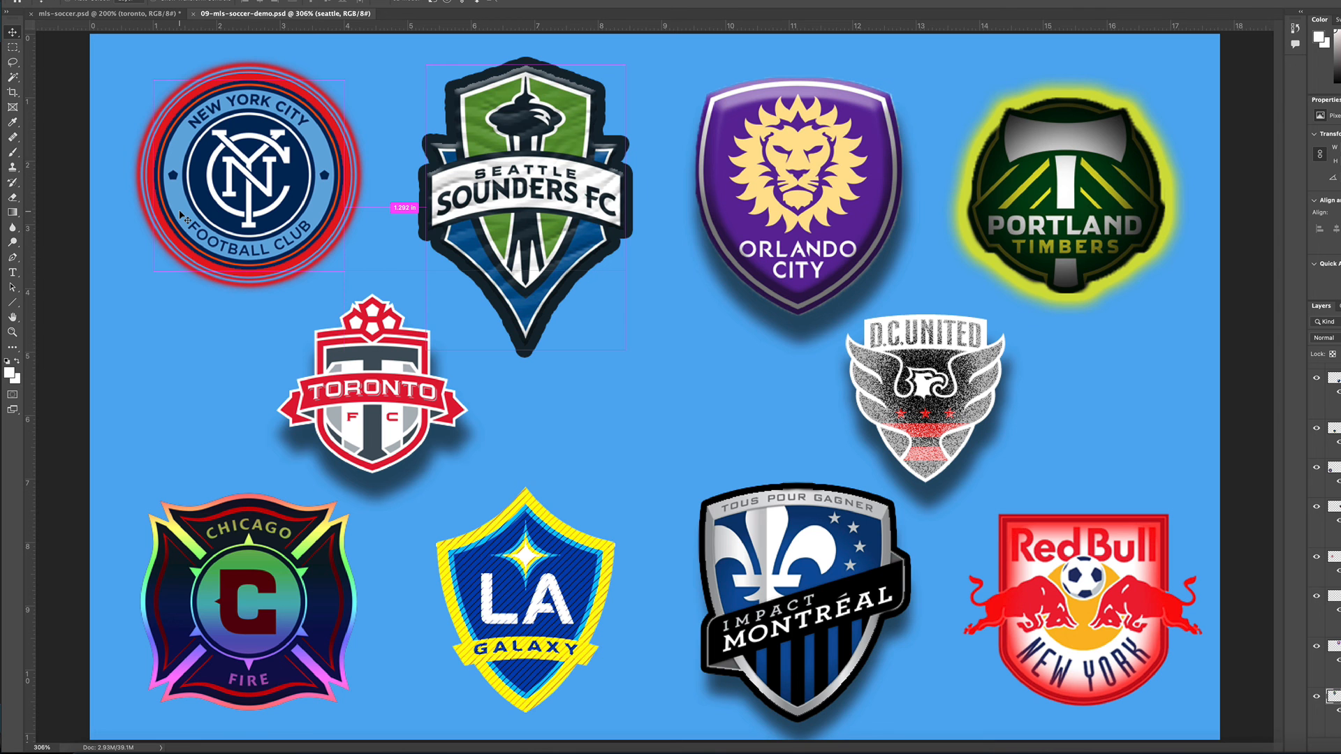
{"action": "key", "text": "super+minus"}
{"action": "key", "text": "super+minus"}
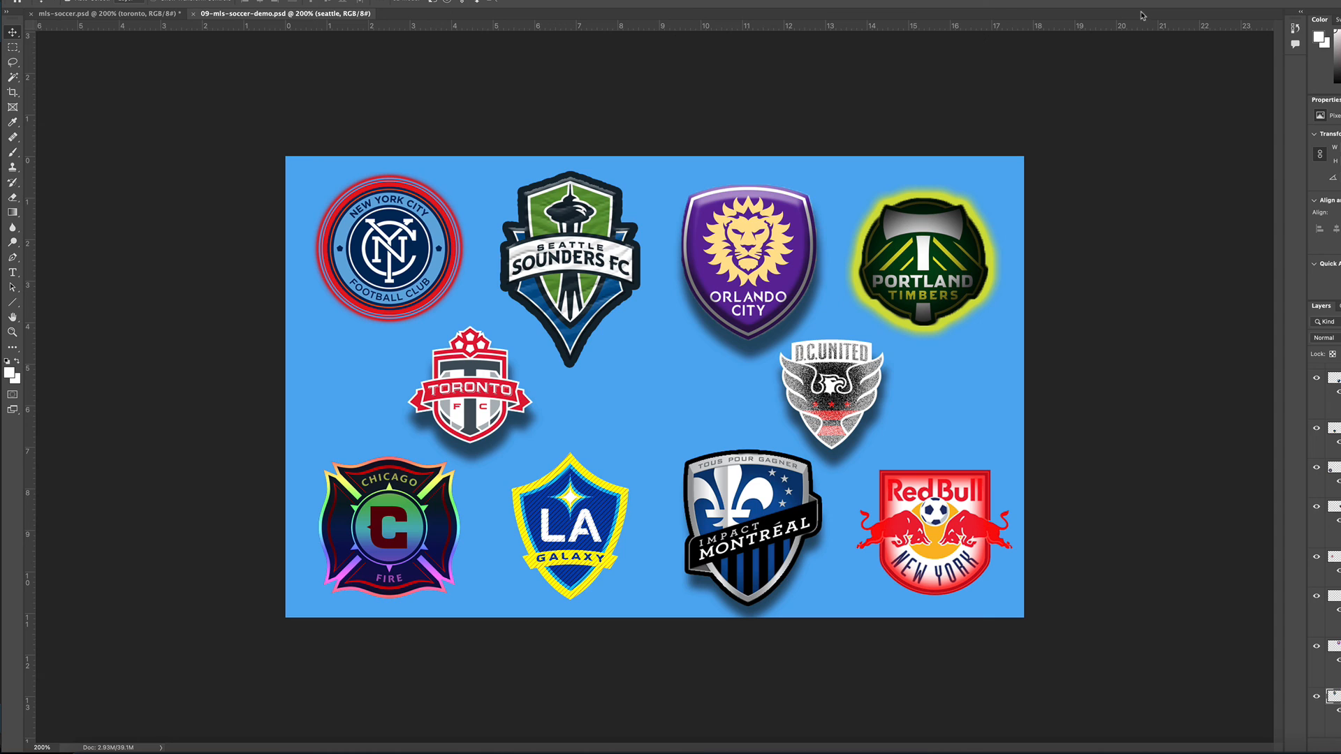
{"action": "left_click", "coordinate": [1208, 2]}
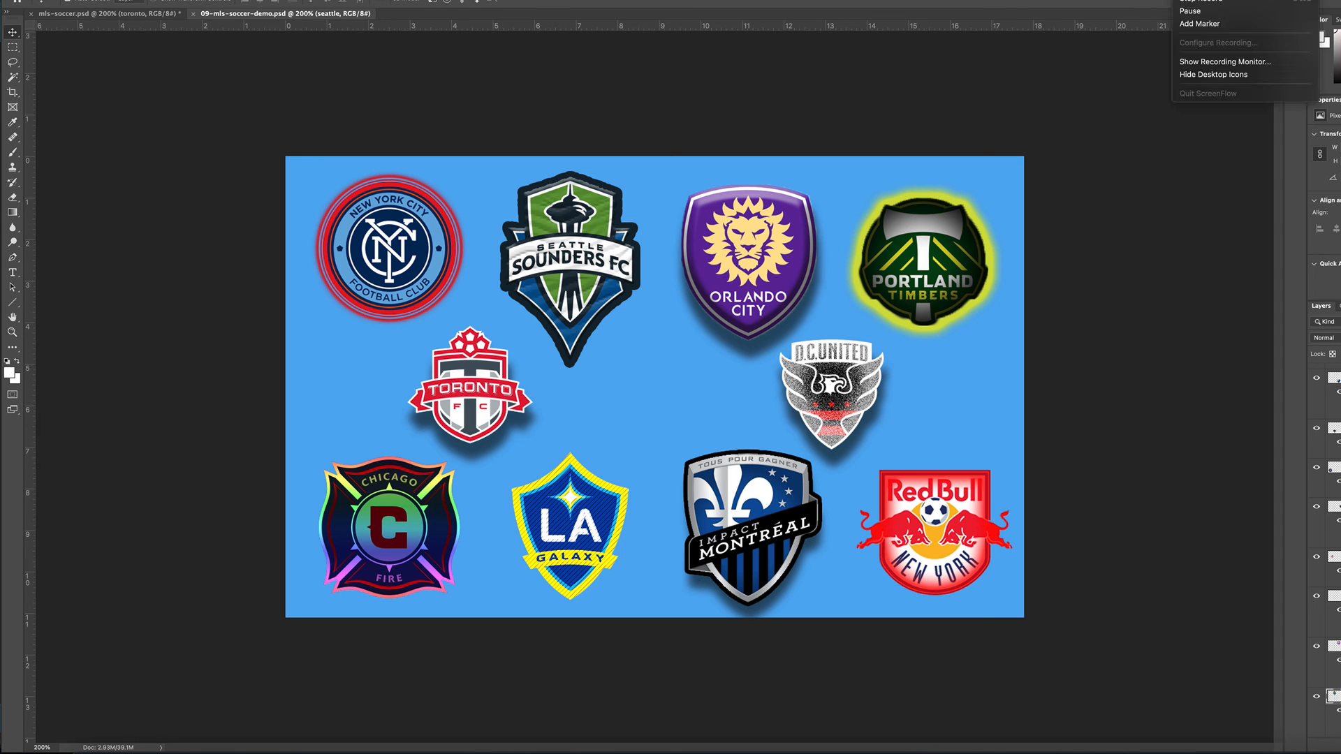